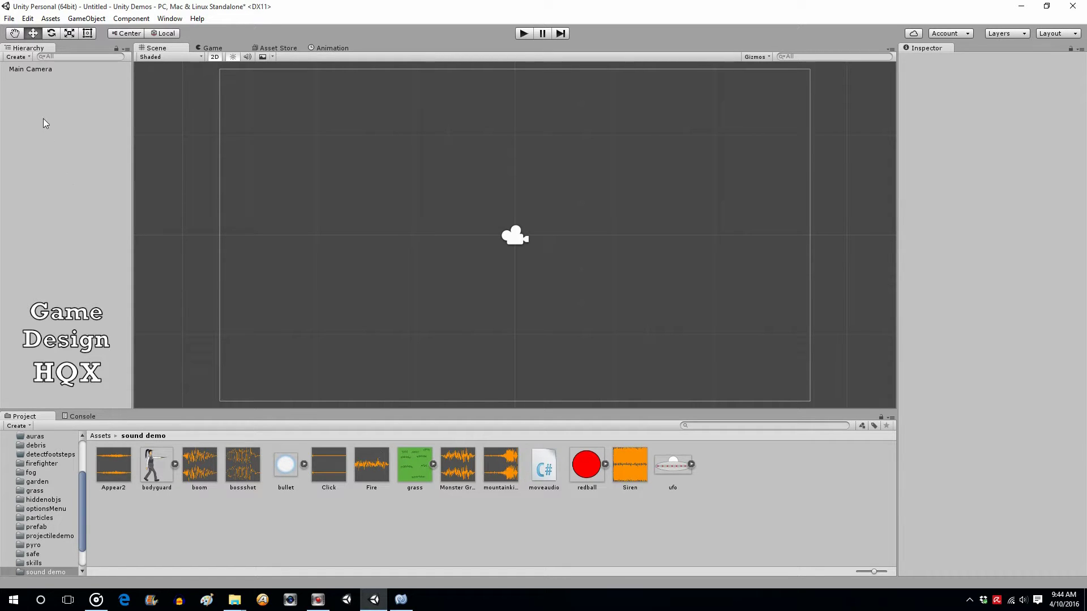
# - Add the mountainking audio clip to the scene as its own object and check the Main Camera's components
pyautogui.moveTo(491, 473); pyautogui.dragTo(40, 134)
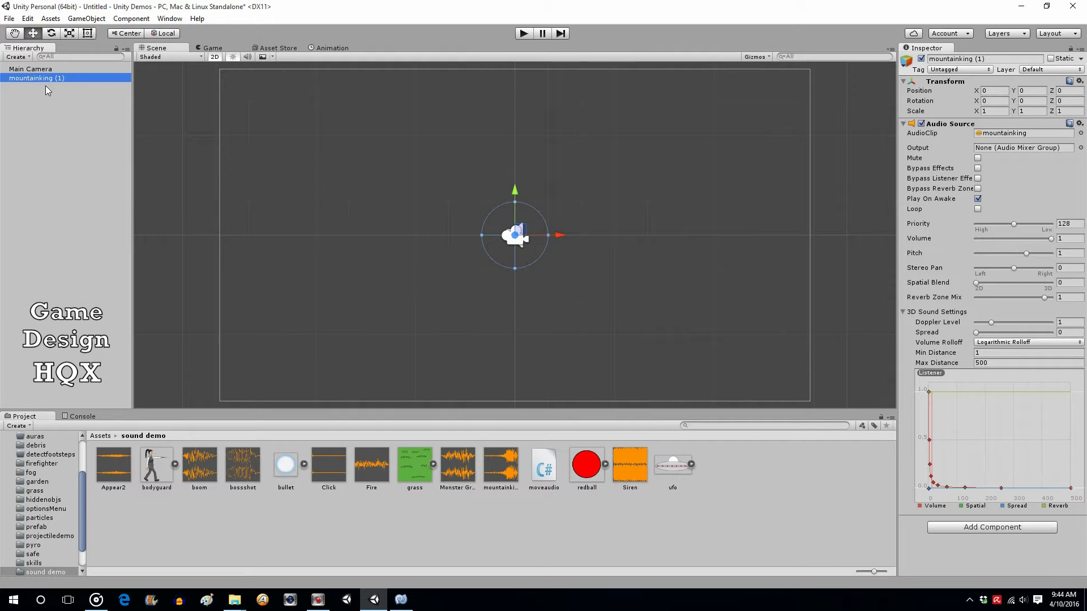
pyautogui.click(38, 69)
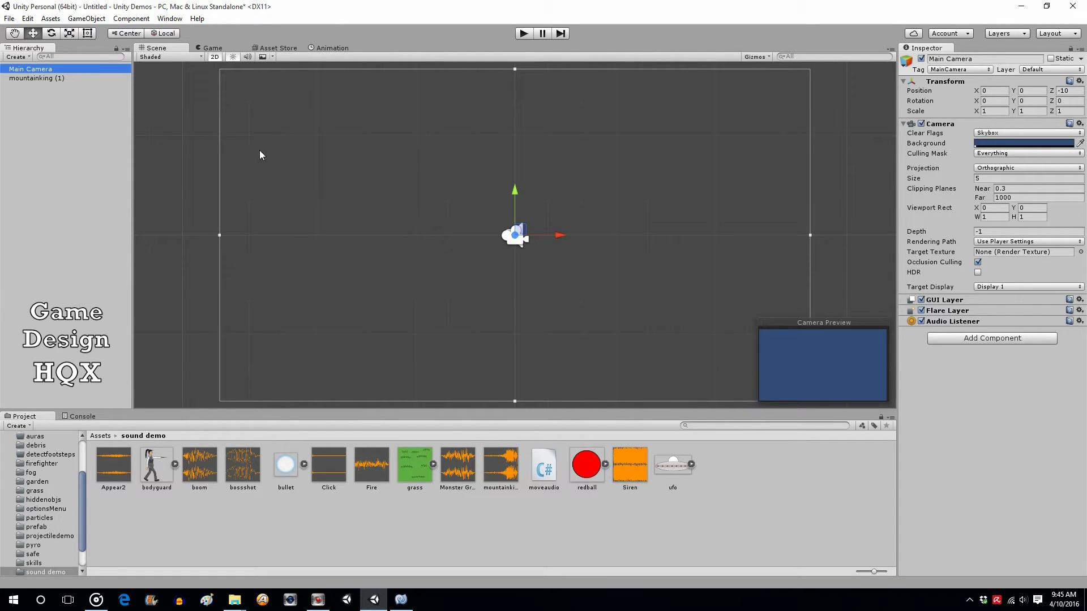
pyautogui.click(83, 125)
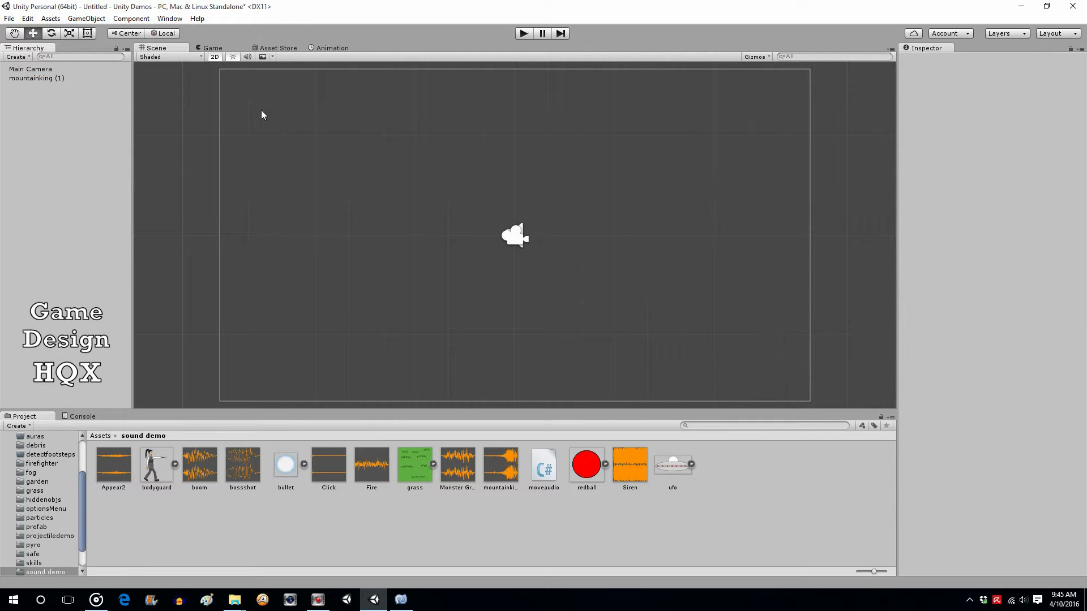
# - Play the scene in the Game view to hear the background music, and stop playback
pyautogui.click(524, 34)
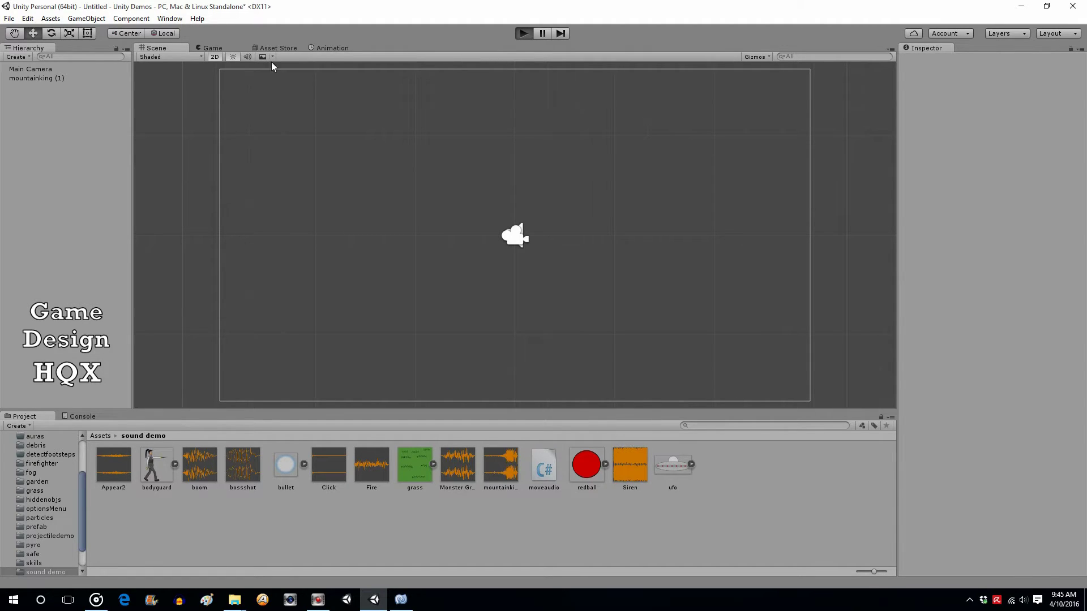
pyautogui.click(207, 48)
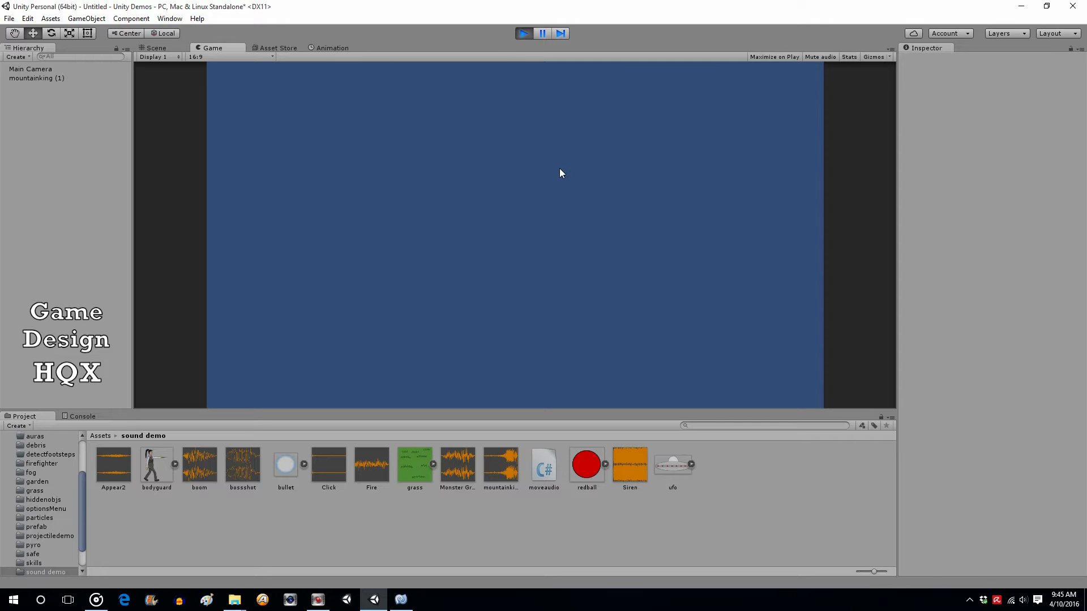
pyautogui.click(524, 34)
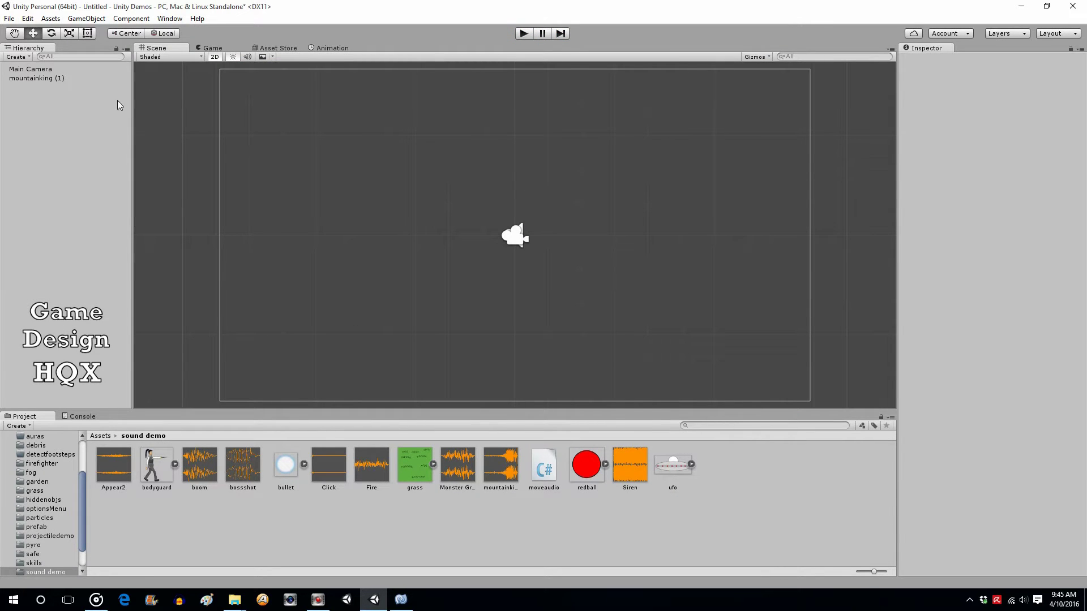
# - Review the music object's and camera's audio components and enable Loop on the mountainking audio source
pyautogui.click(29, 79)
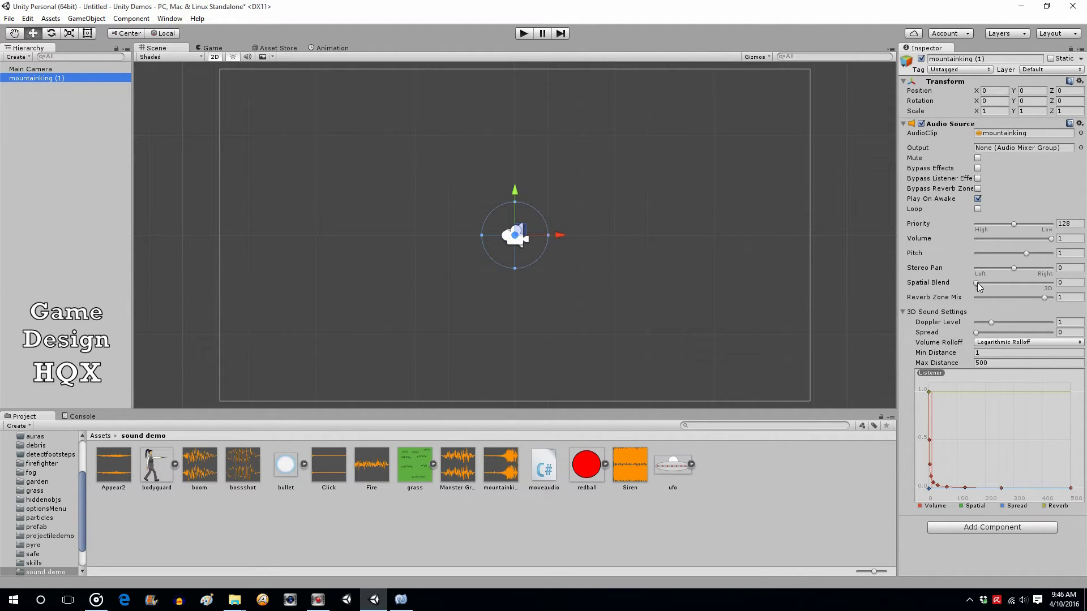
pyautogui.click(47, 71)
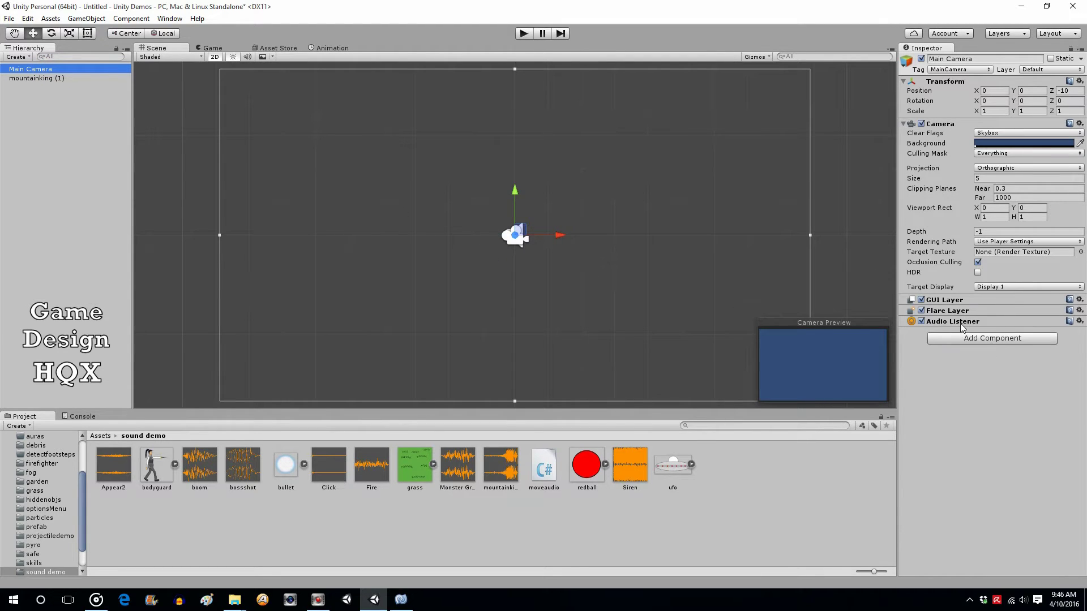
pyautogui.click(59, 78)
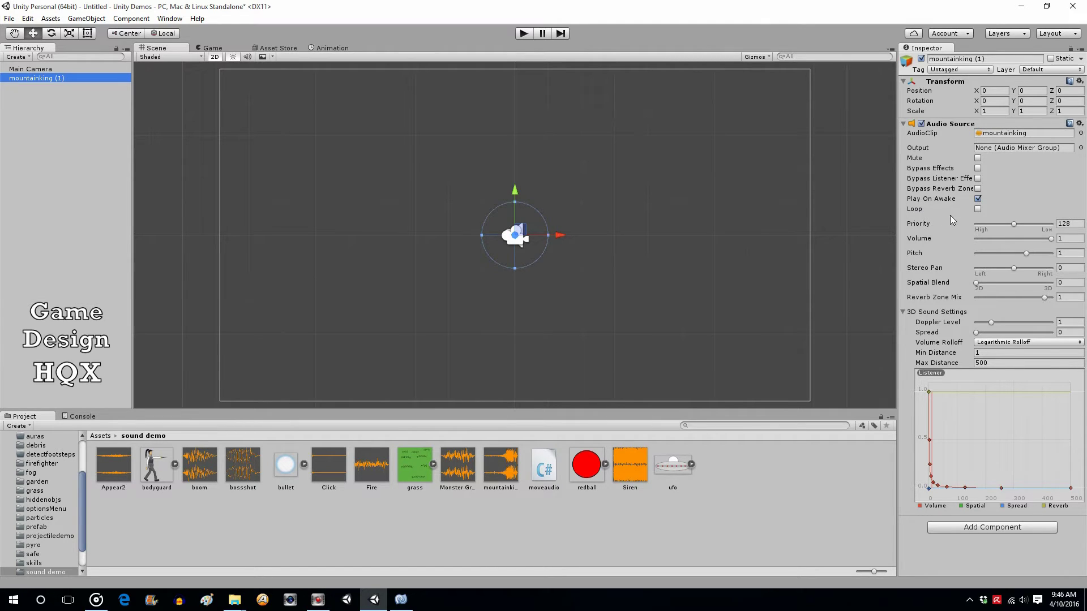
pyautogui.click(978, 209)
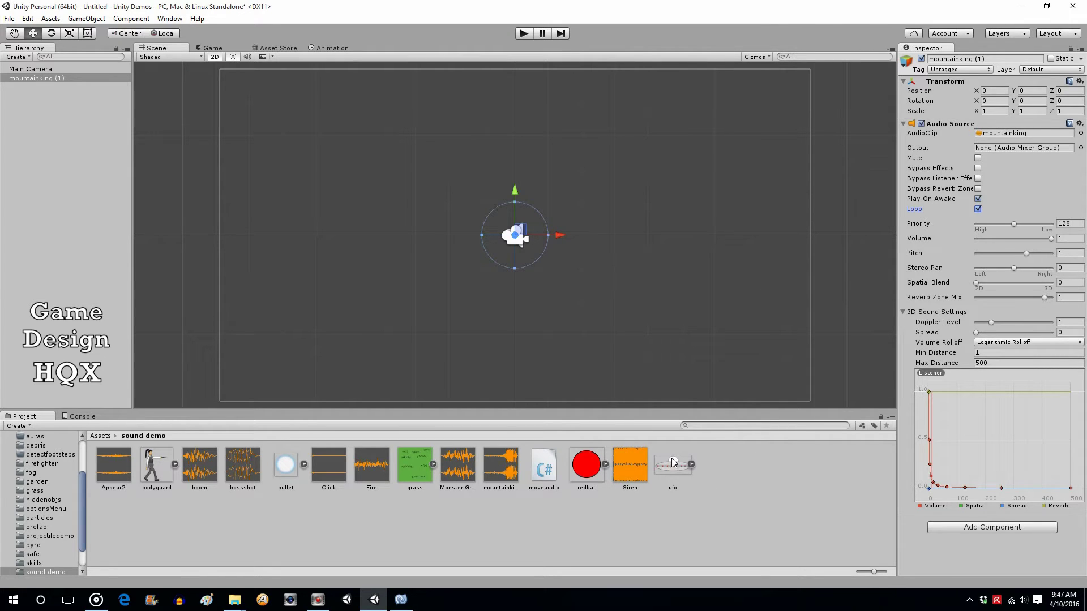
# - Add the ufo sprite to the scene and move it to about X 6.96, Y 3.03
pyautogui.moveTo(677, 464); pyautogui.dragTo(113, 197)
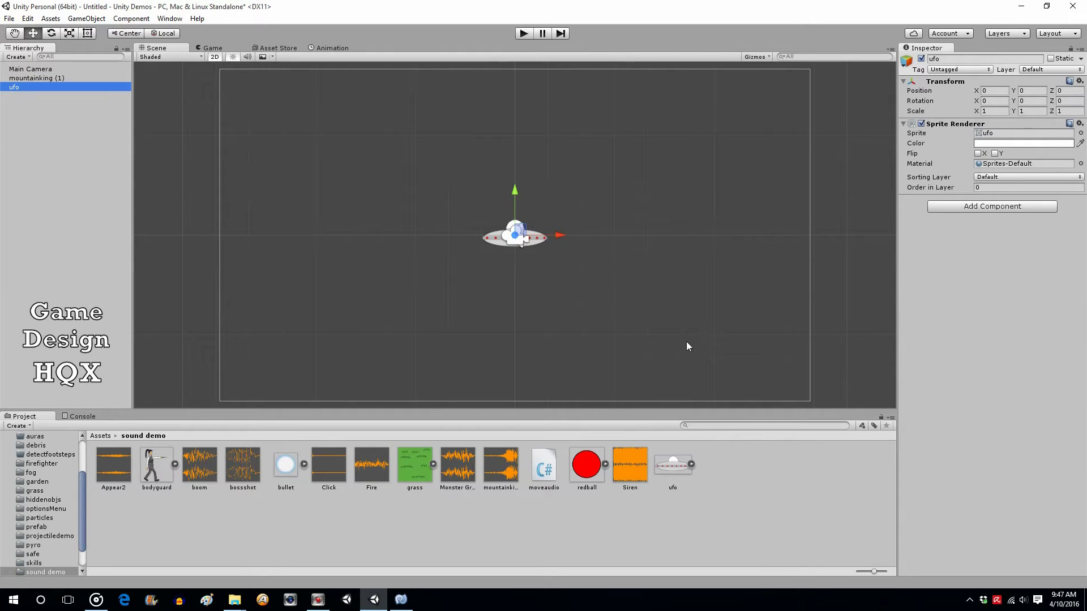
pyautogui.moveTo(517, 198); pyautogui.dragTo(512, 87)
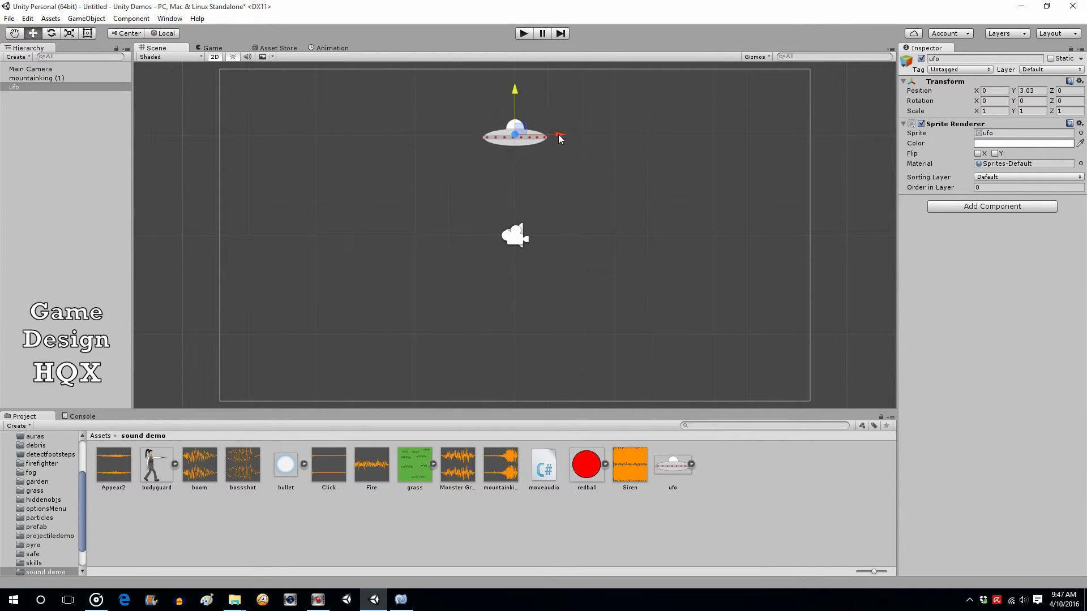
pyautogui.moveTo(561, 149); pyautogui.dragTo(789, 150)
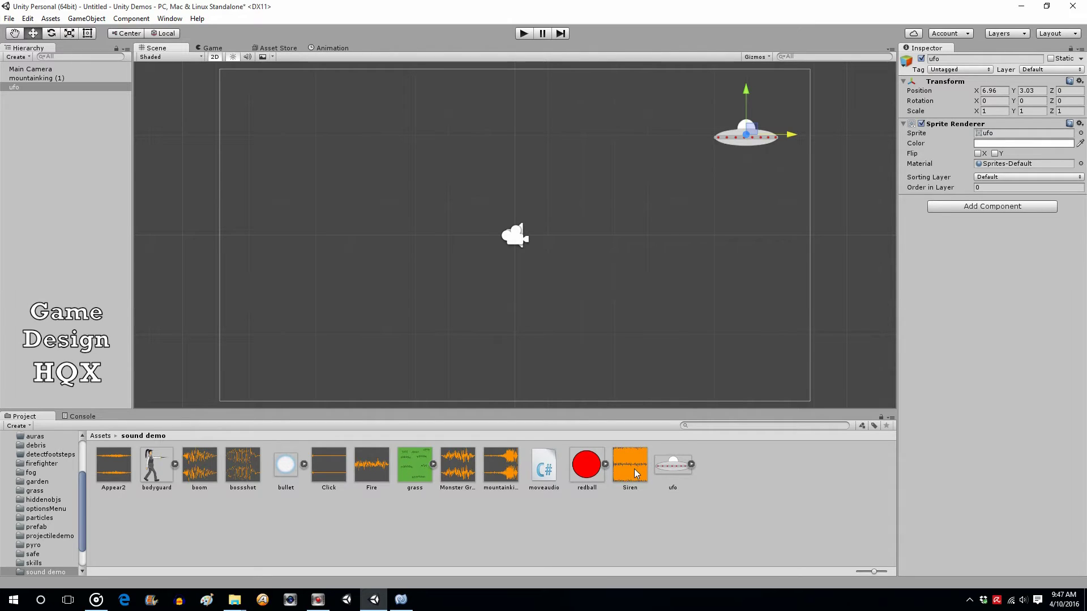
# - Attach the Siren clip to the ufo as an audio source and compare it with the mountainking object
pyautogui.moveTo(636, 473); pyautogui.dragTo(986, 266)
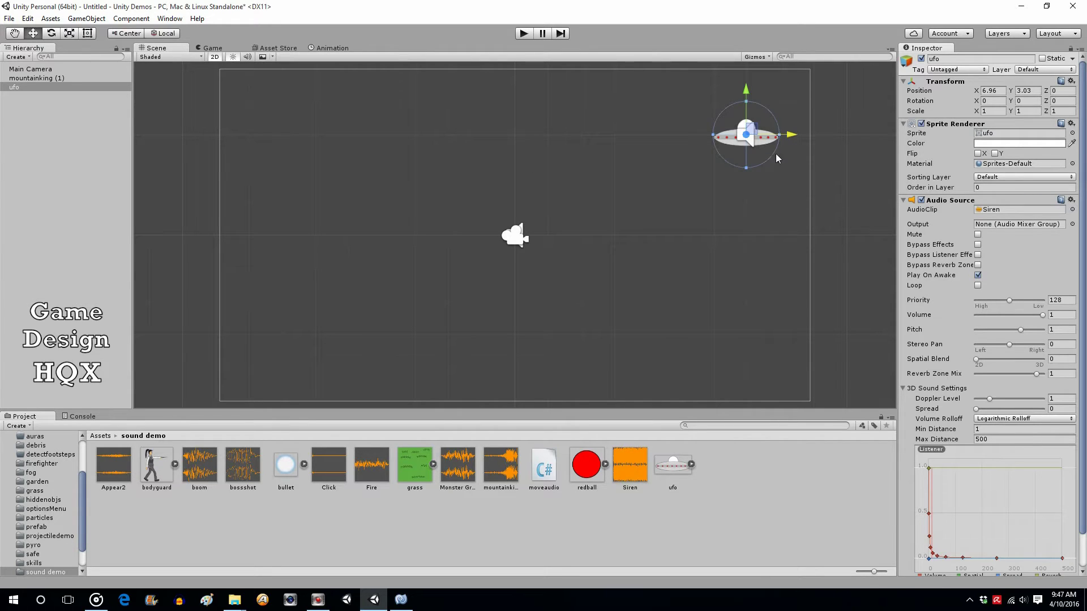
pyautogui.click(49, 80)
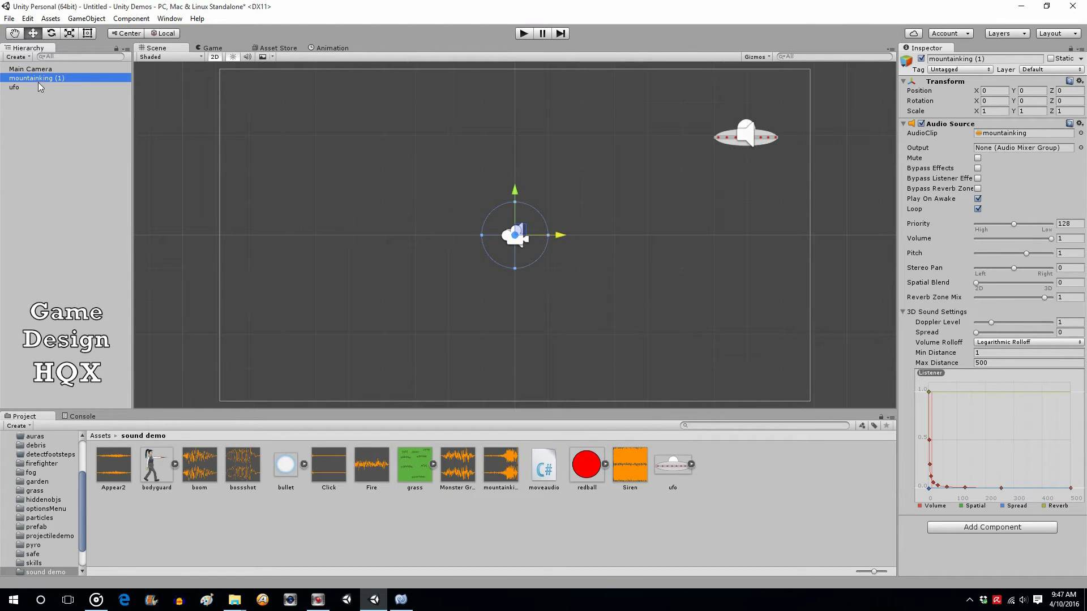
pyautogui.click(17, 88)
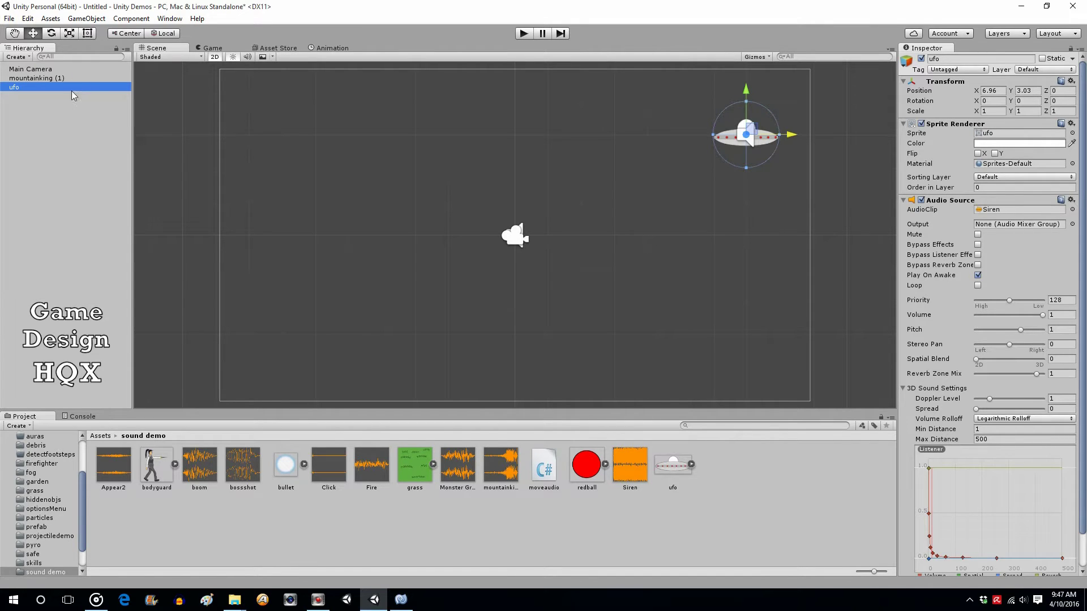
pyautogui.click(59, 79)
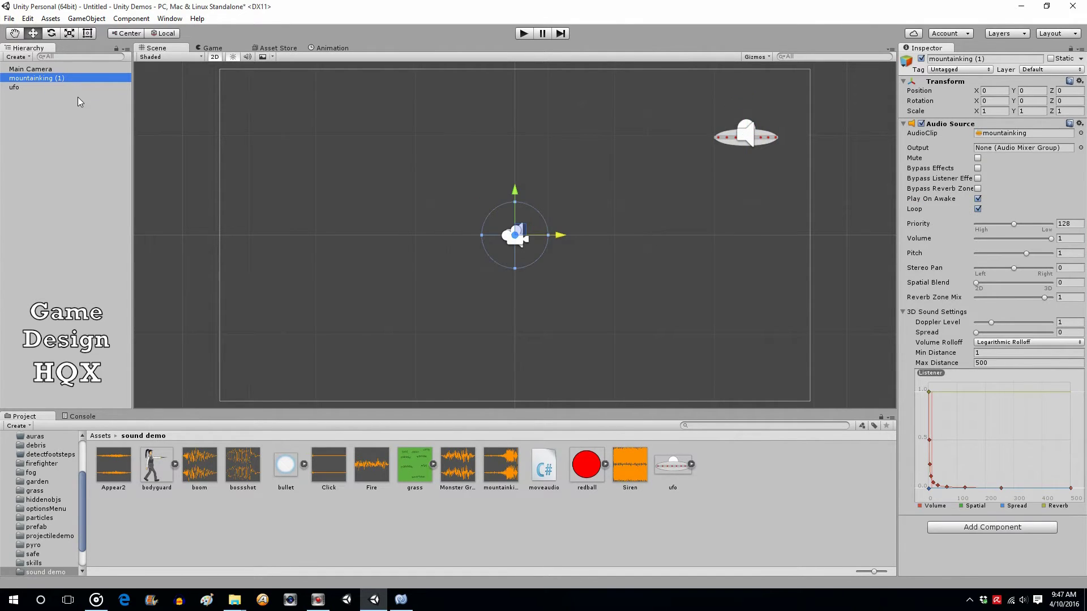
# - Enable Loop on the ufo's Siren audio source and set its Spatial Blend to 1 (full 3D)
pyautogui.click(16, 87)
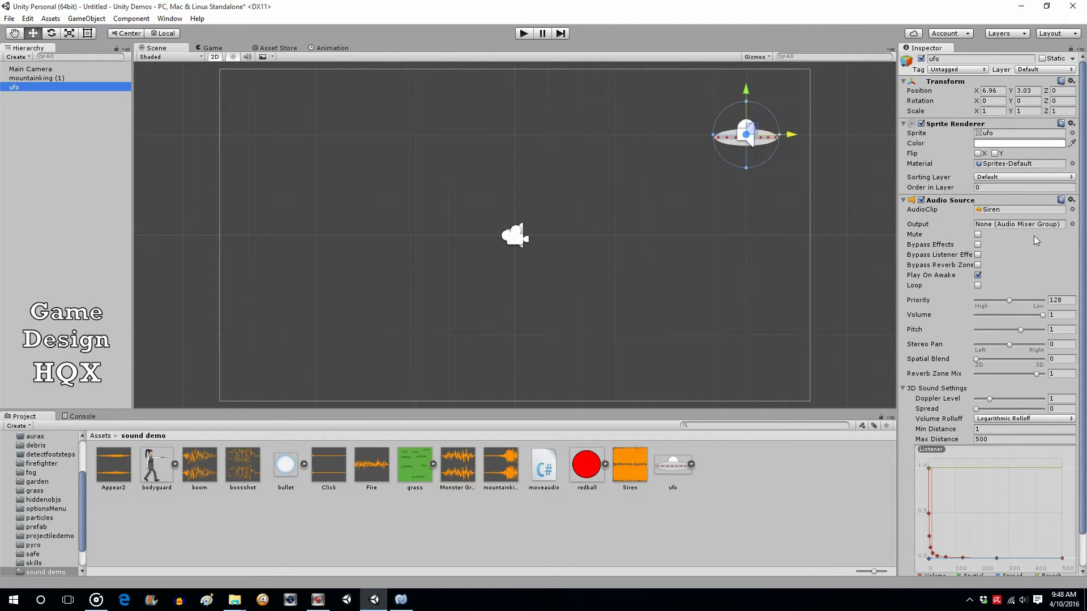
pyautogui.click(979, 287)
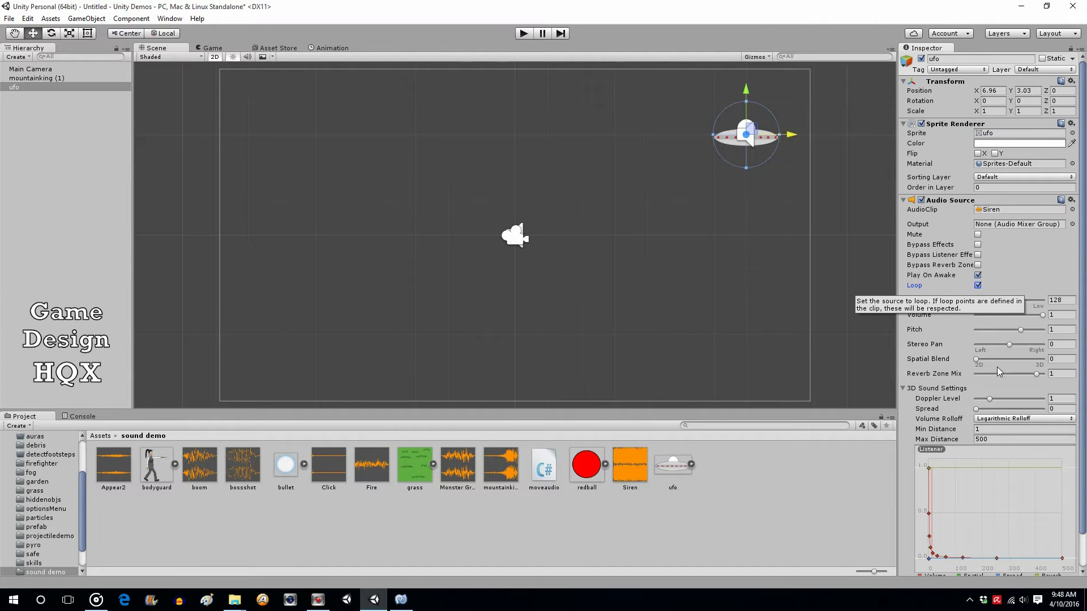
pyautogui.moveTo(977, 362); pyautogui.dragTo(1051, 364)
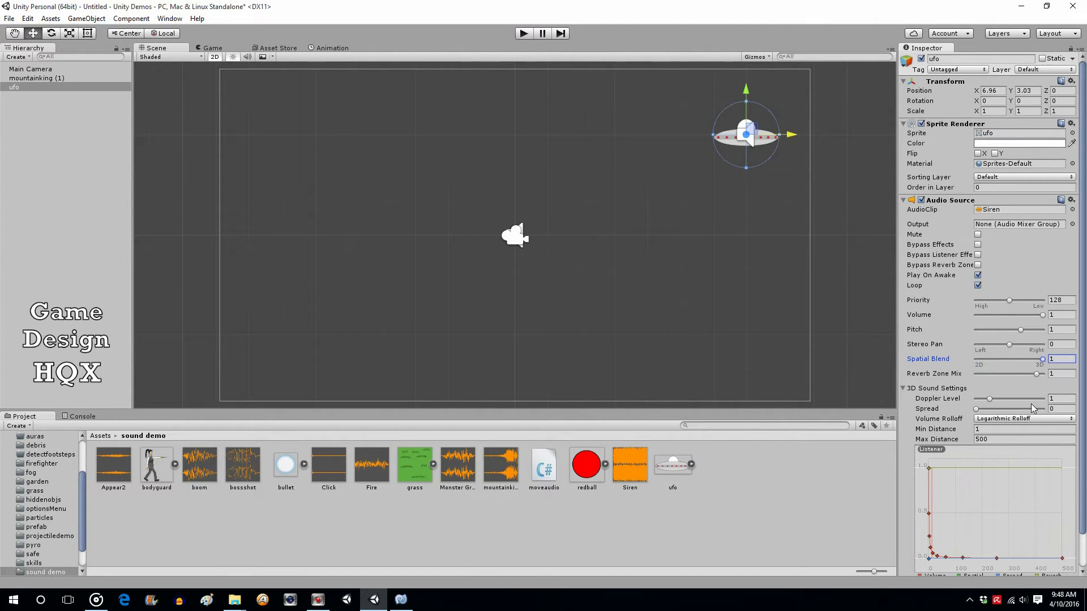
# - Set the ufo audio source's Doppler Level to 0 and its Volume Rolloff to Linear Rolloff
pyautogui.click(990, 399)
pyautogui.moveTo(991, 402); pyautogui.dragTo(974, 402)
pyautogui.click(1020, 419)
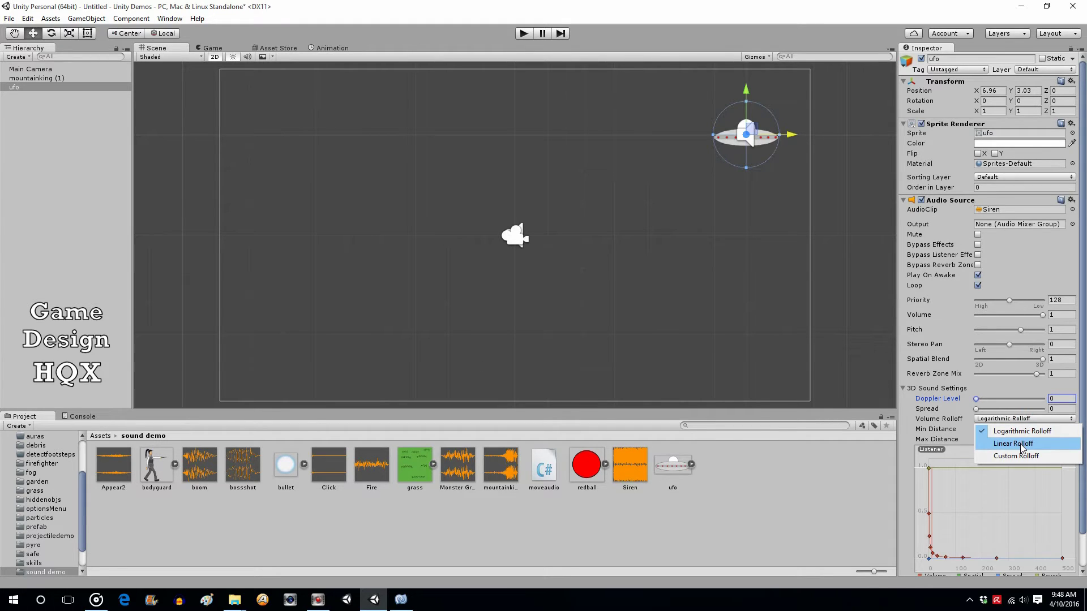
pyautogui.click(1022, 444)
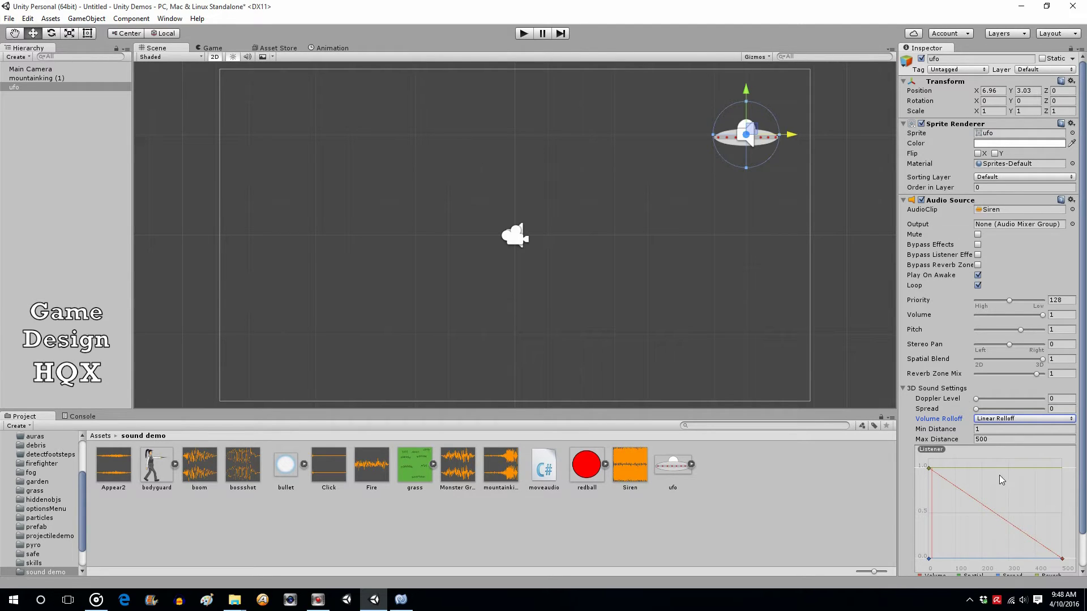
# - Set the ufo audio source's Max Distance to 60 and inspect its audible range circle in the scene
pyautogui.click(994, 440)
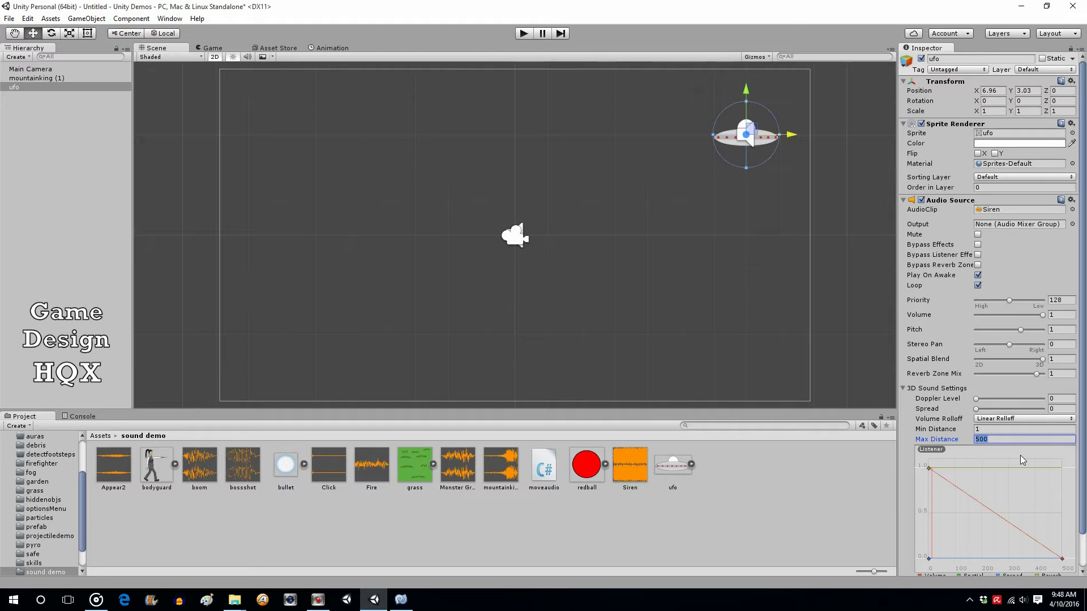
pyautogui.write('60')
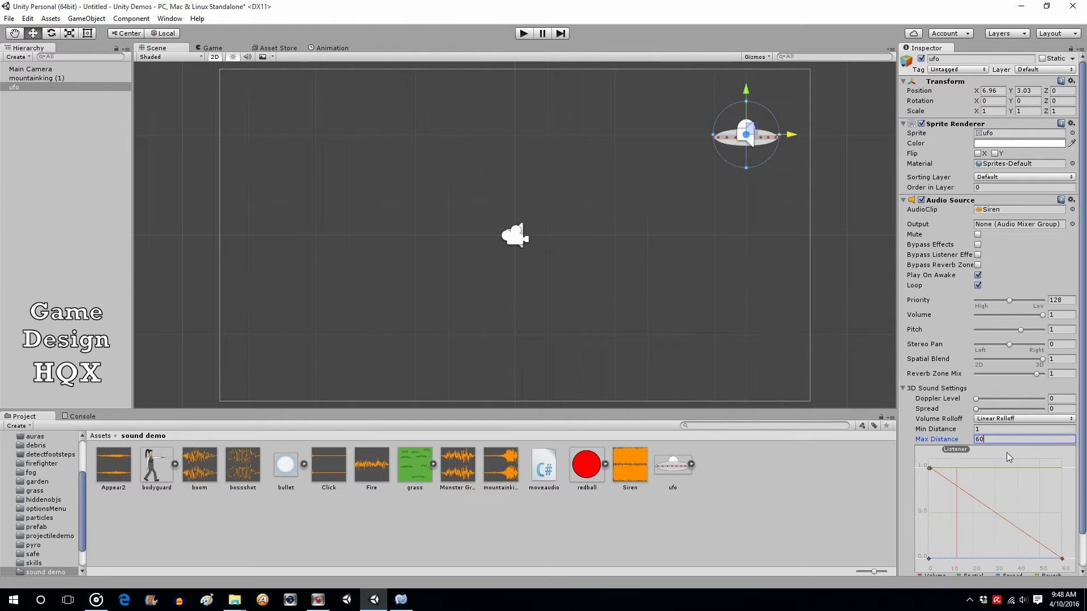
pyautogui.scroll(-8, 810, 286)
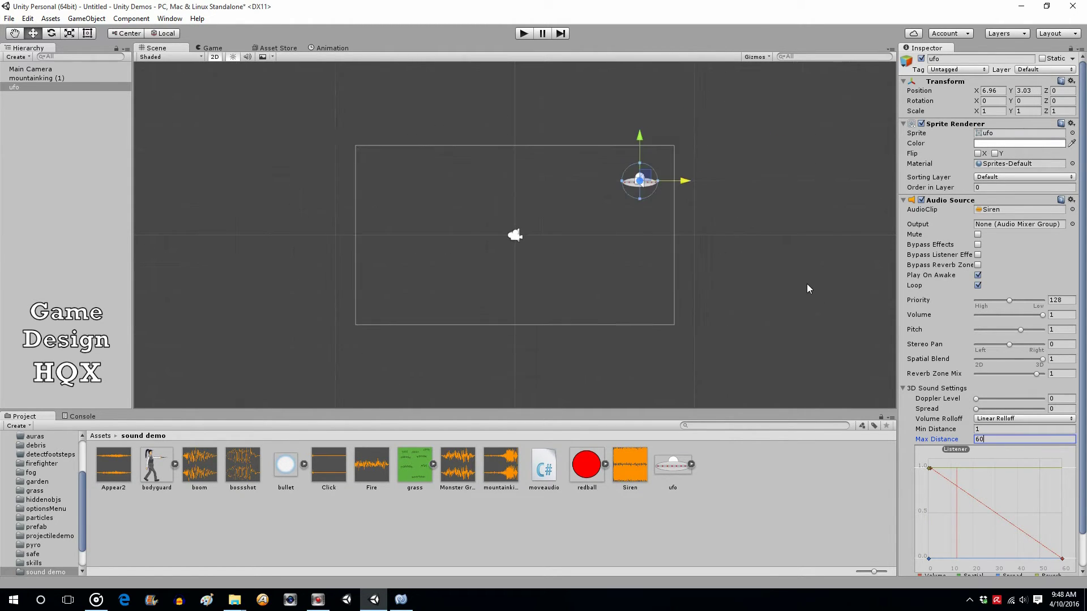
pyautogui.scroll(-10, 803, 280)
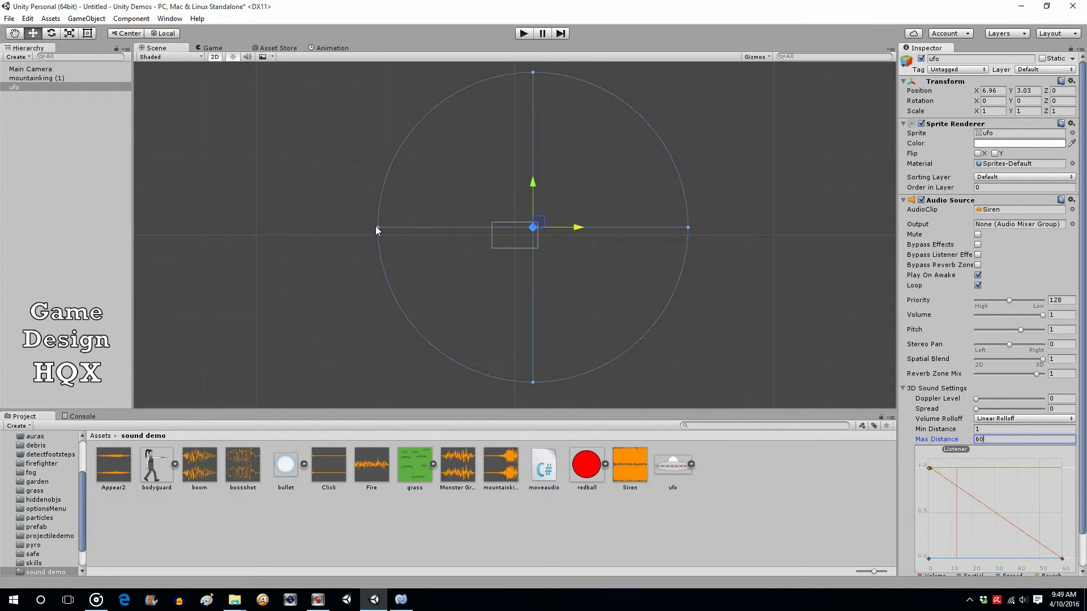
pyautogui.scroll(6, 463, 228)
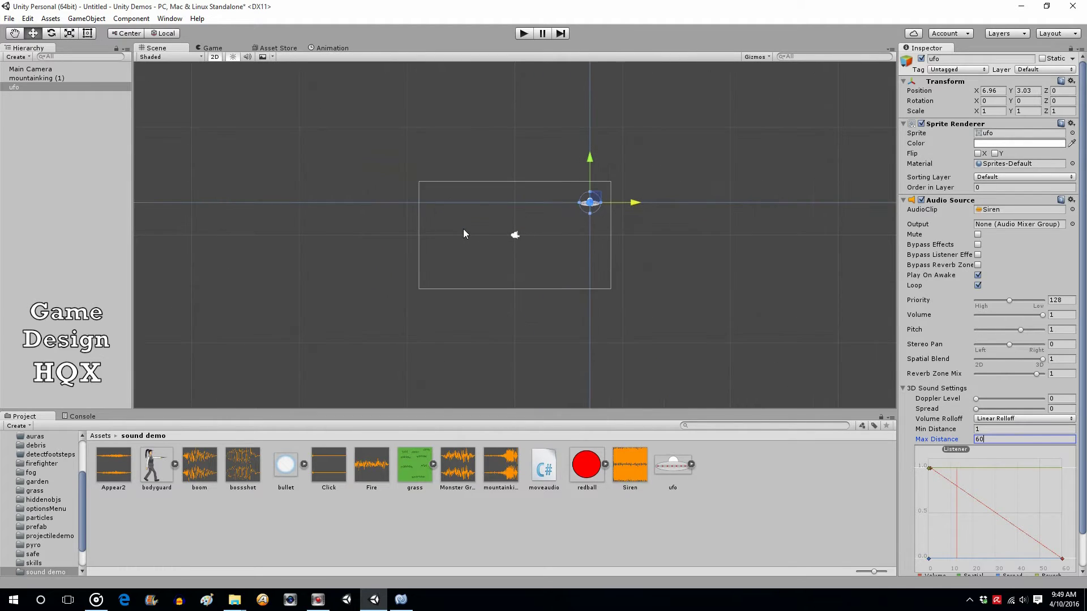
pyautogui.scroll(5, 463, 229)
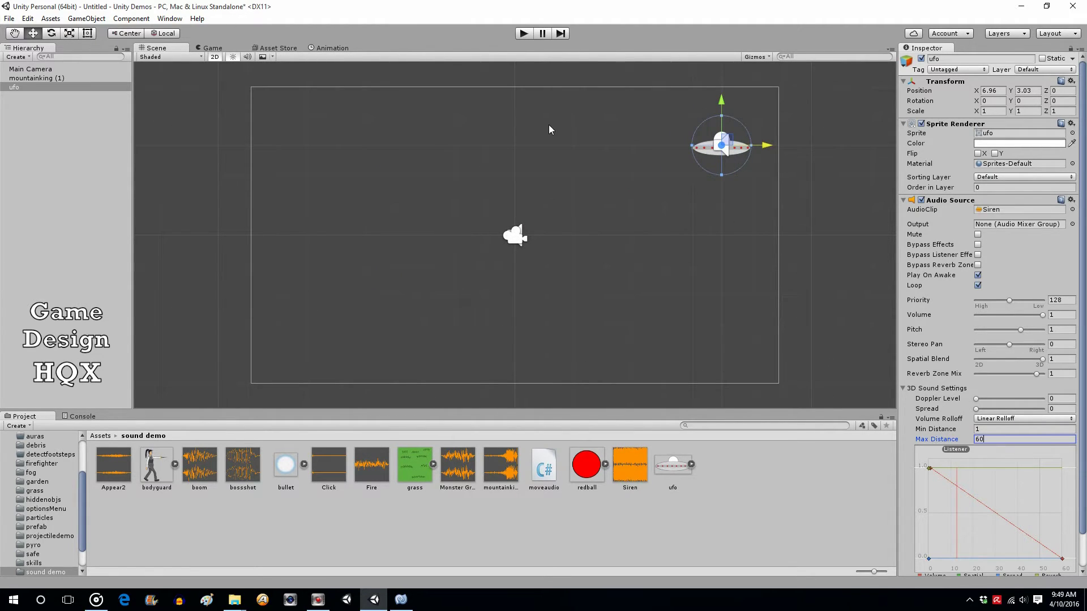
# - Add a Rigidbody 2D component to the ufo and set its Gravity Scale to 0
pyautogui.click(903, 200)
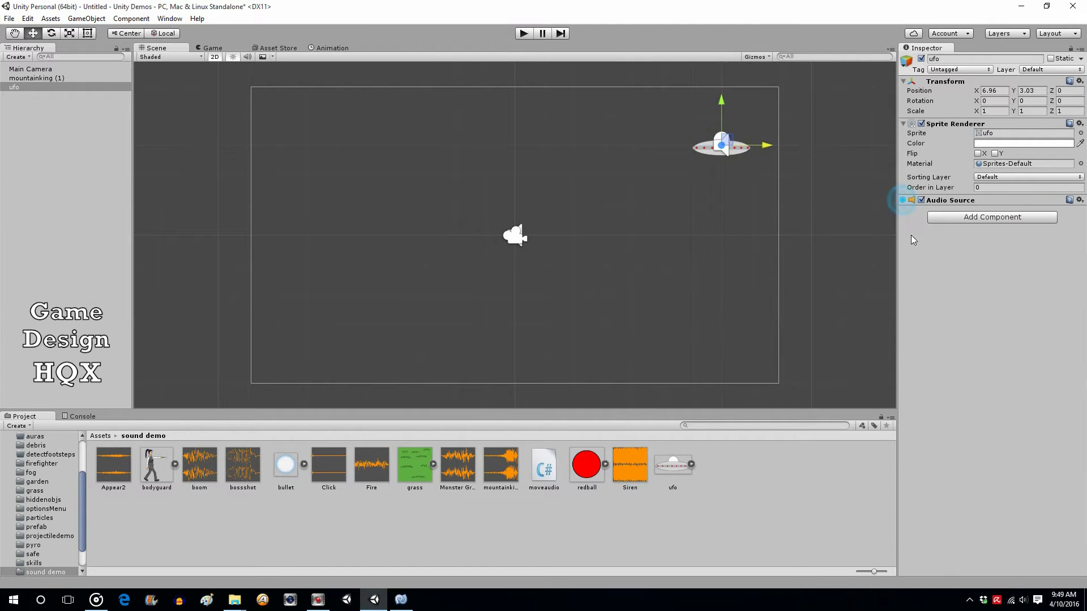
pyautogui.click(944, 219)
pyautogui.click(949, 295)
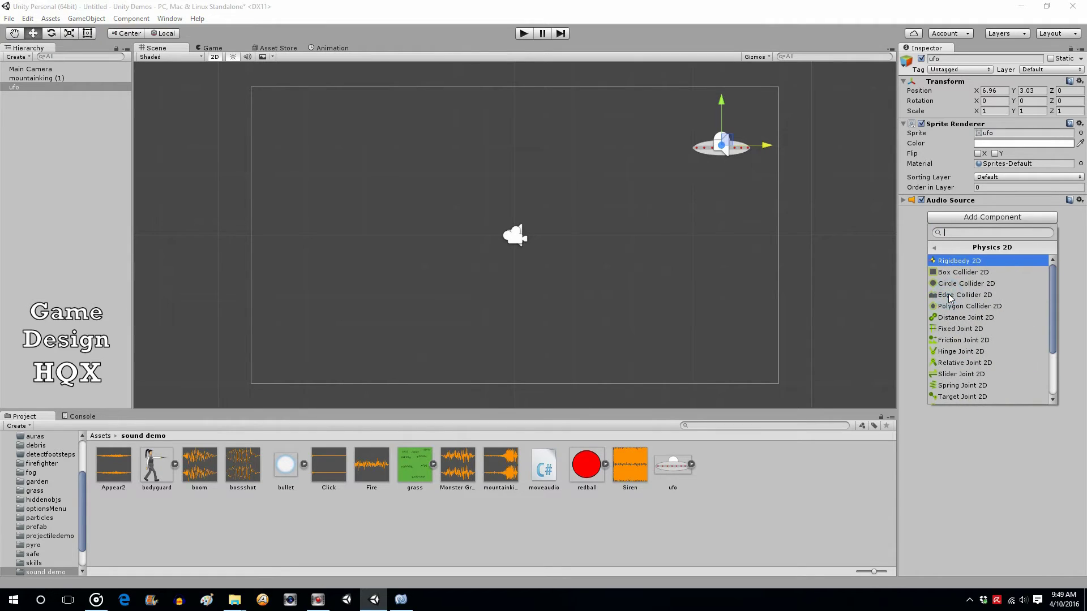
pyautogui.click(944, 261)
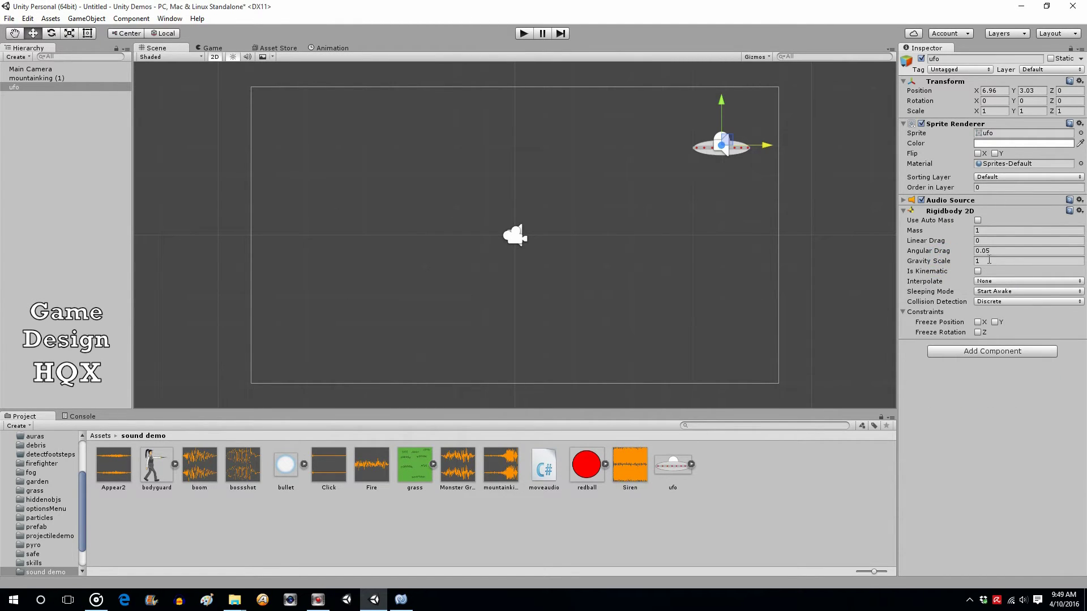
pyautogui.click(943, 261)
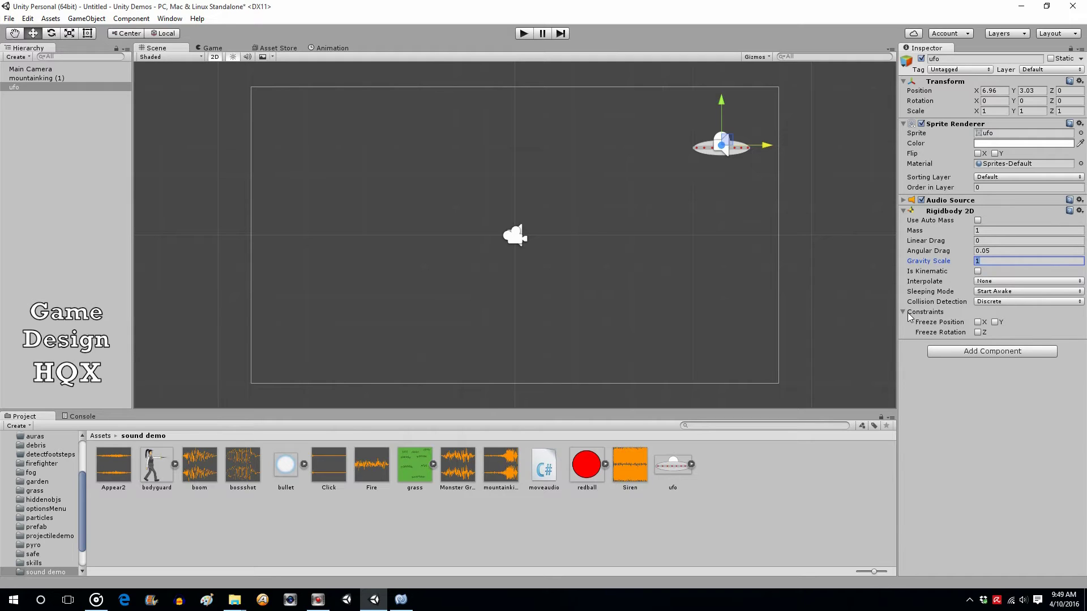
pyautogui.write('0')
pyautogui.click(730, 460)
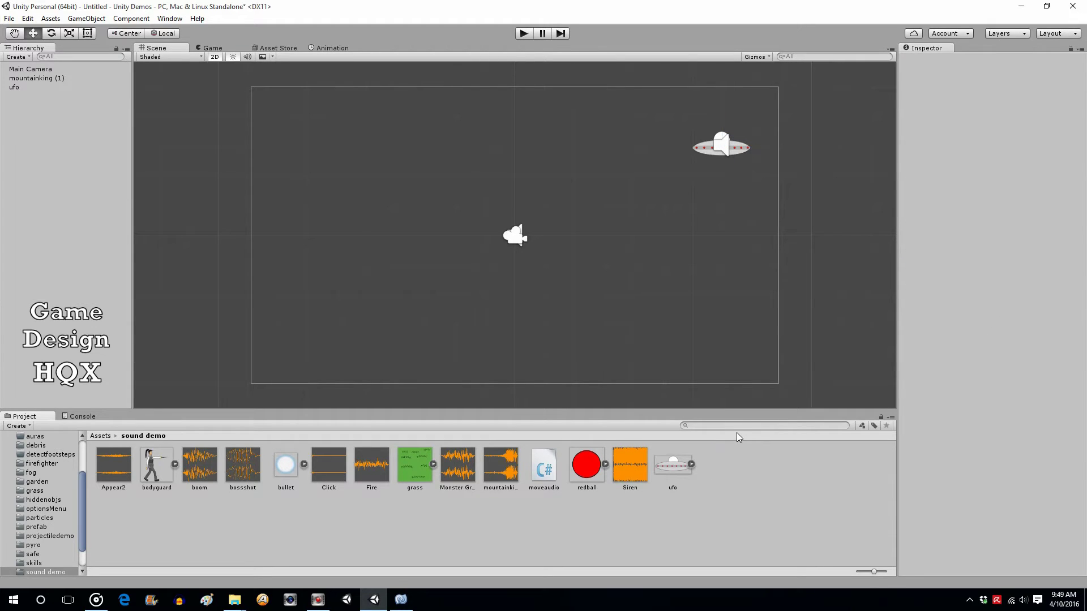
# - Examine the moveaudio script's velocity code in MonoDevelop
pyautogui.click(541, 469)
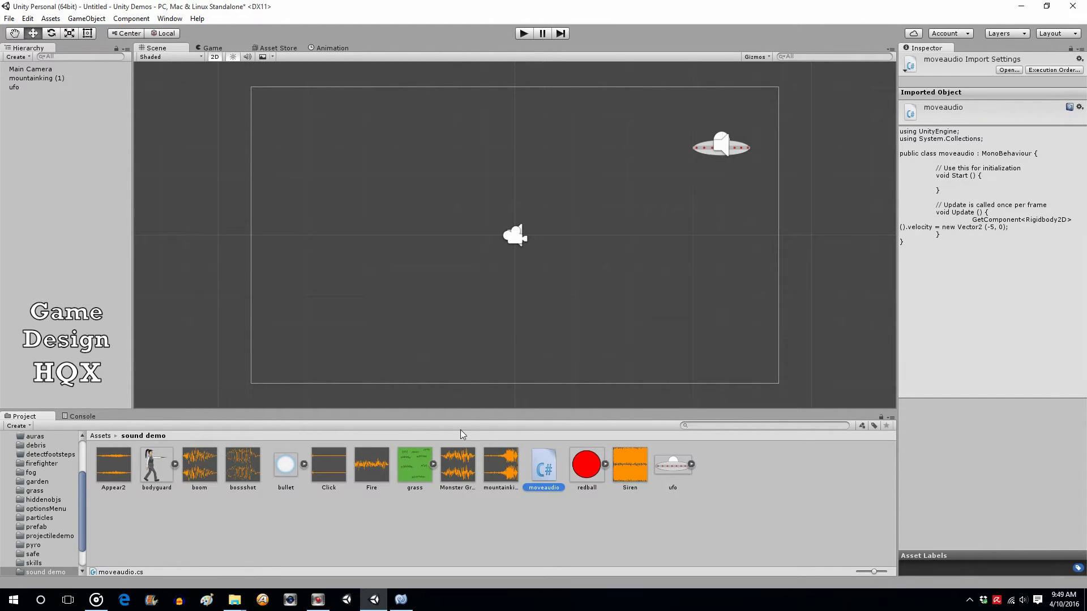
pyautogui.click(401, 601)
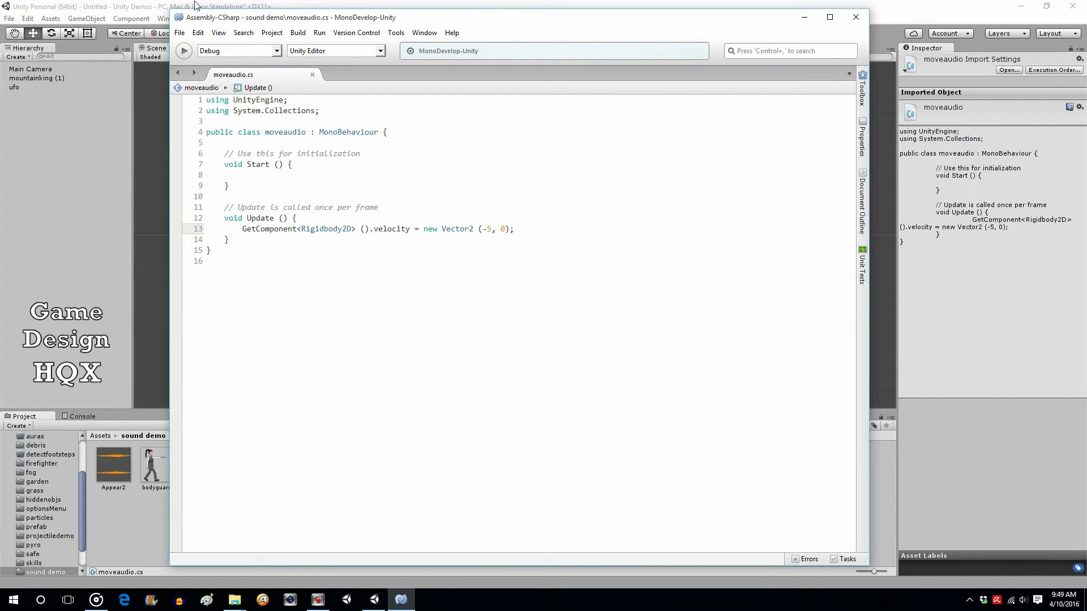
pyautogui.click(375, 600)
pyautogui.rightClick(742, 469)
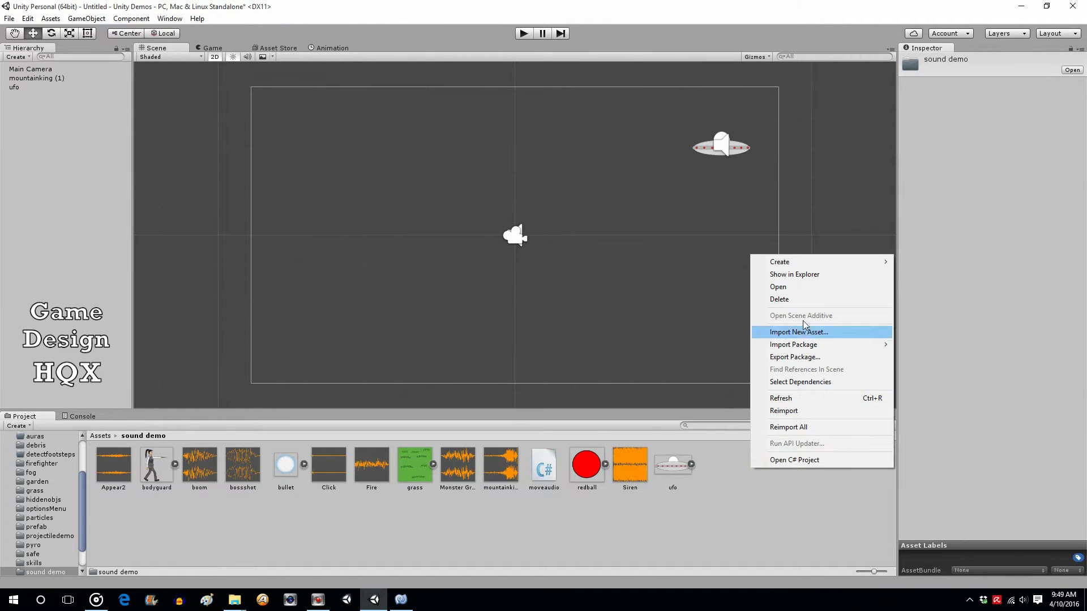
pyautogui.moveTo(804, 263)
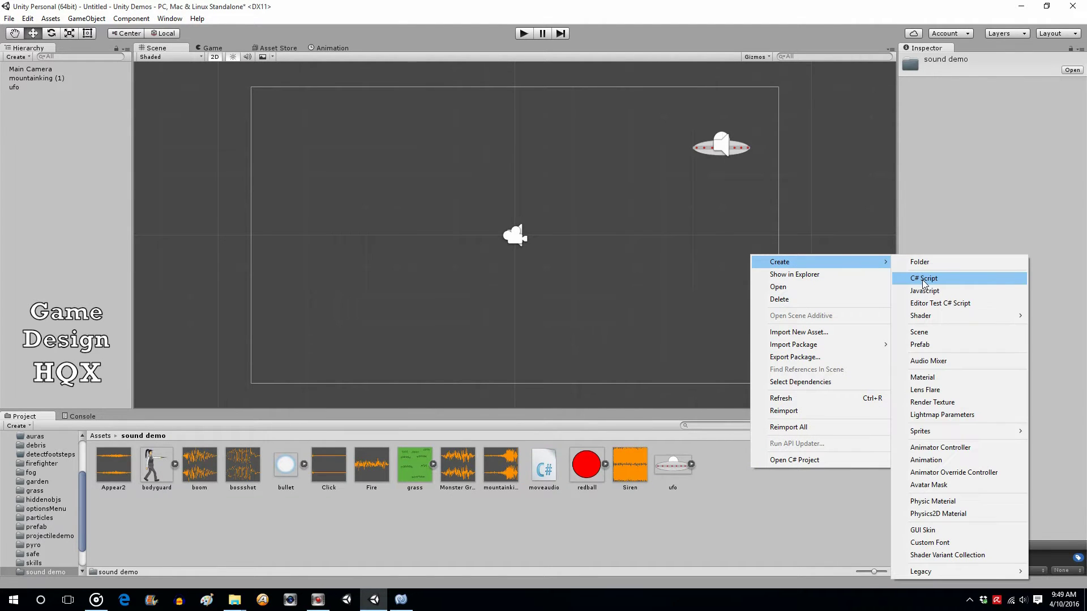
pyautogui.click(715, 509)
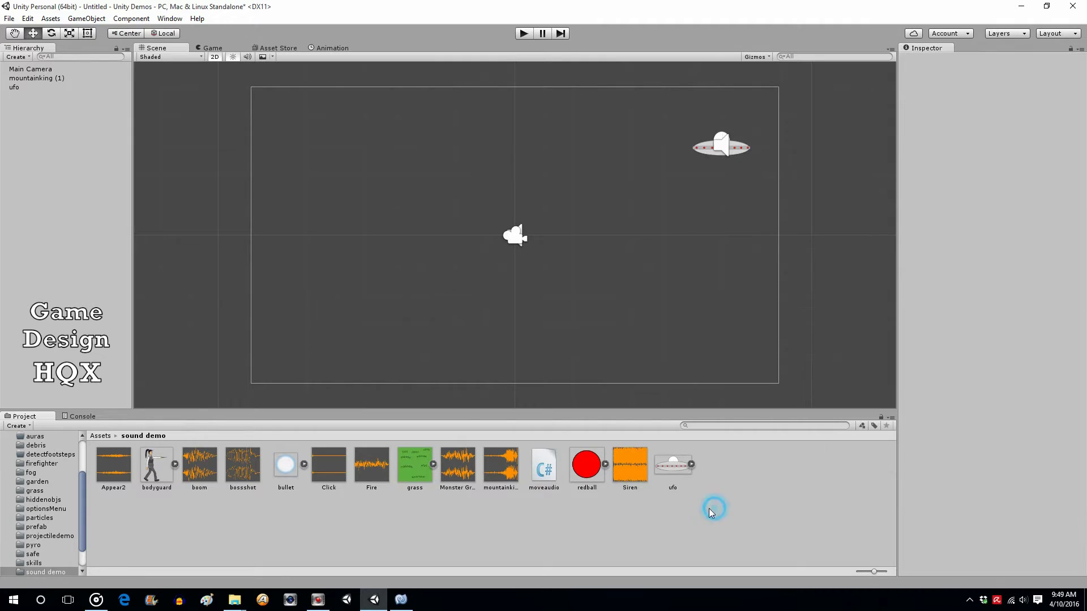
# - Switch to MonoDevelop and examine the moveaudio script's Start function and the Rigidbody2D velocity line in Update
pyautogui.click(402, 599)
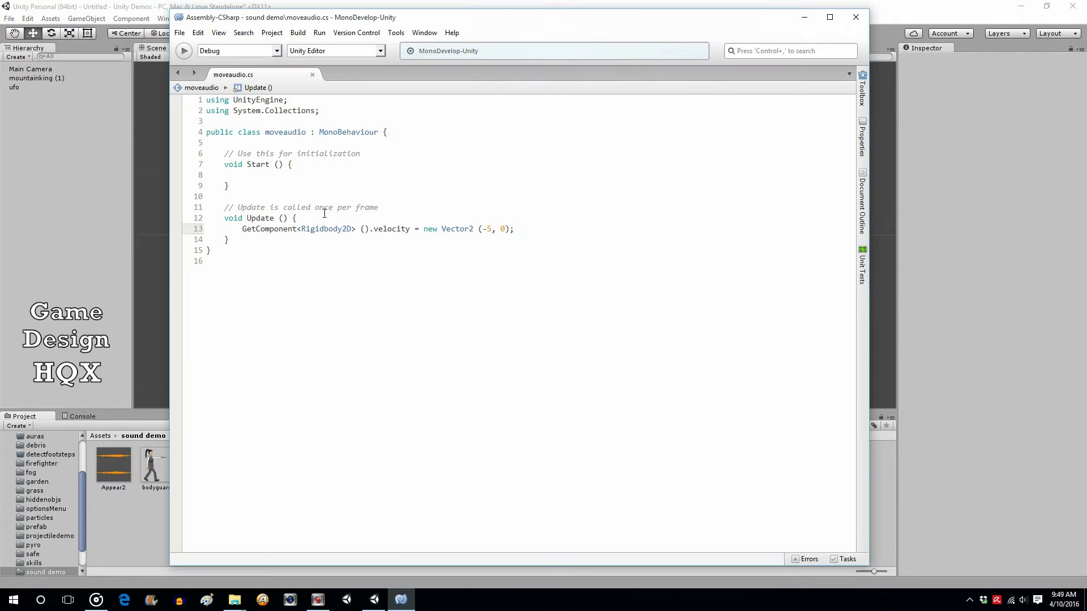
pyautogui.click(210, 142)
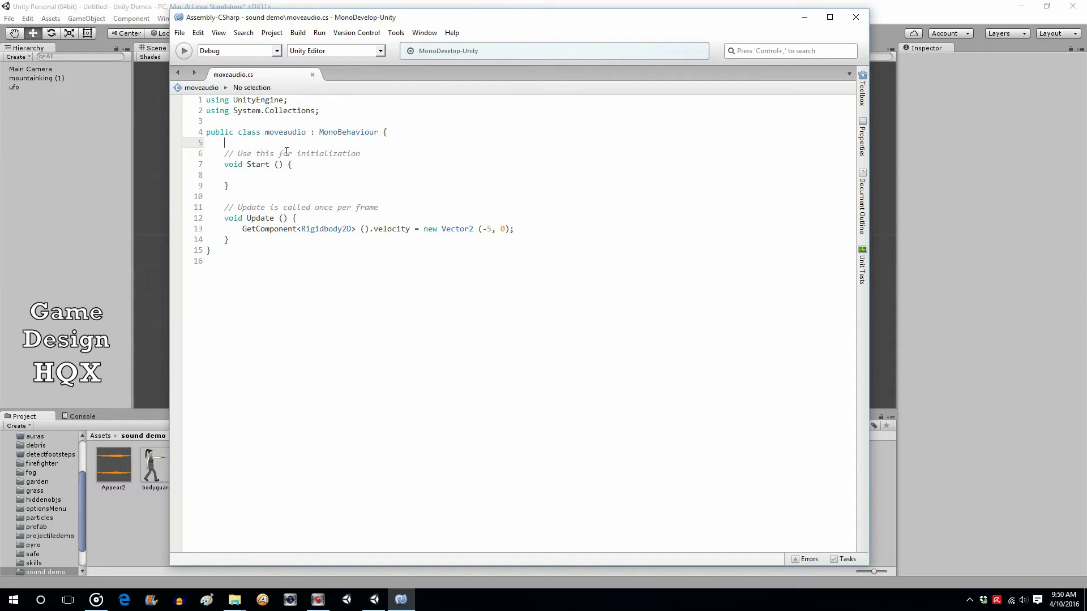
pyautogui.moveTo(213, 162); pyautogui.dragTo(235, 189)
pyautogui.click(279, 208)
pyautogui.moveTo(241, 231); pyautogui.dragTo(361, 229)
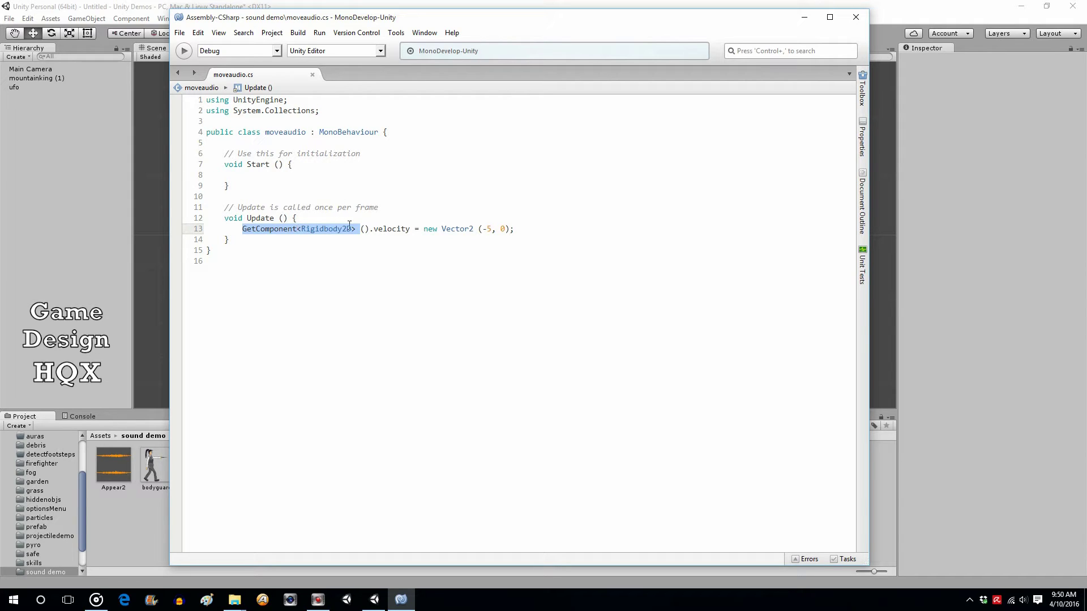
pyautogui.moveTo(374, 229); pyautogui.dragTo(409, 225)
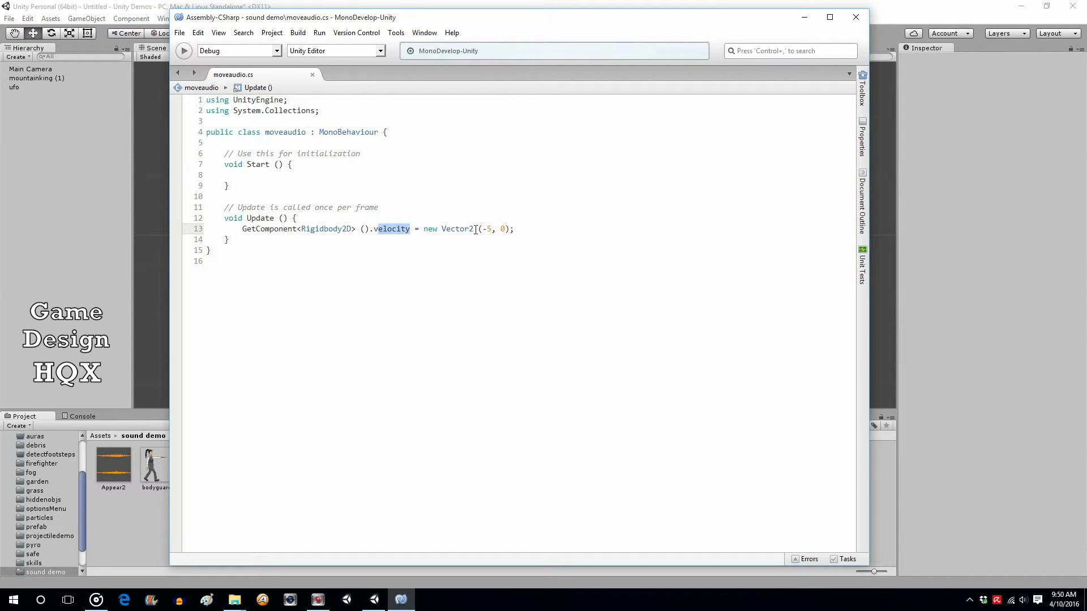
pyautogui.moveTo(482, 229); pyautogui.dragTo(490, 229)
pyautogui.moveTo(465, 229); pyautogui.dragTo(507, 228)
# - Return to Unity and attach the moveaudio script to the ufo object
pyautogui.click(166, 5)
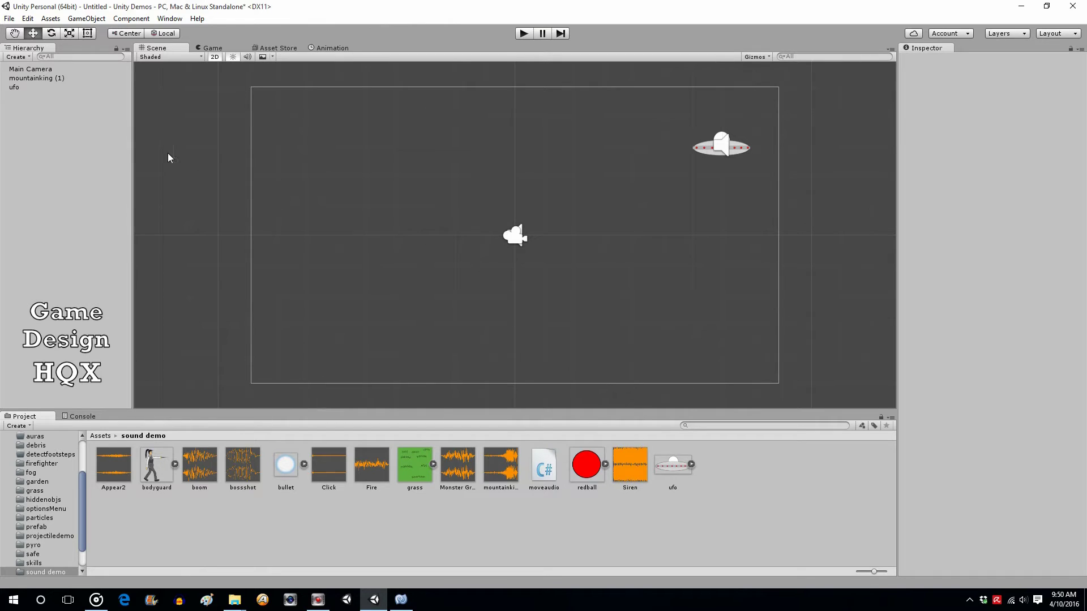
pyautogui.click(18, 91)
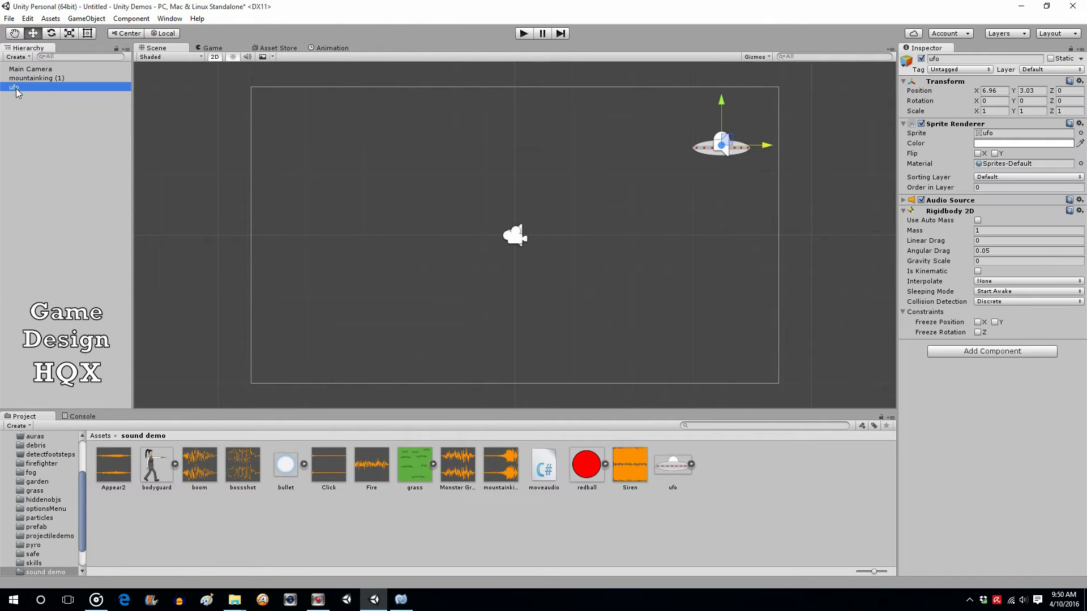
pyautogui.click(545, 470)
pyautogui.moveTo(544, 470); pyautogui.dragTo(956, 396)
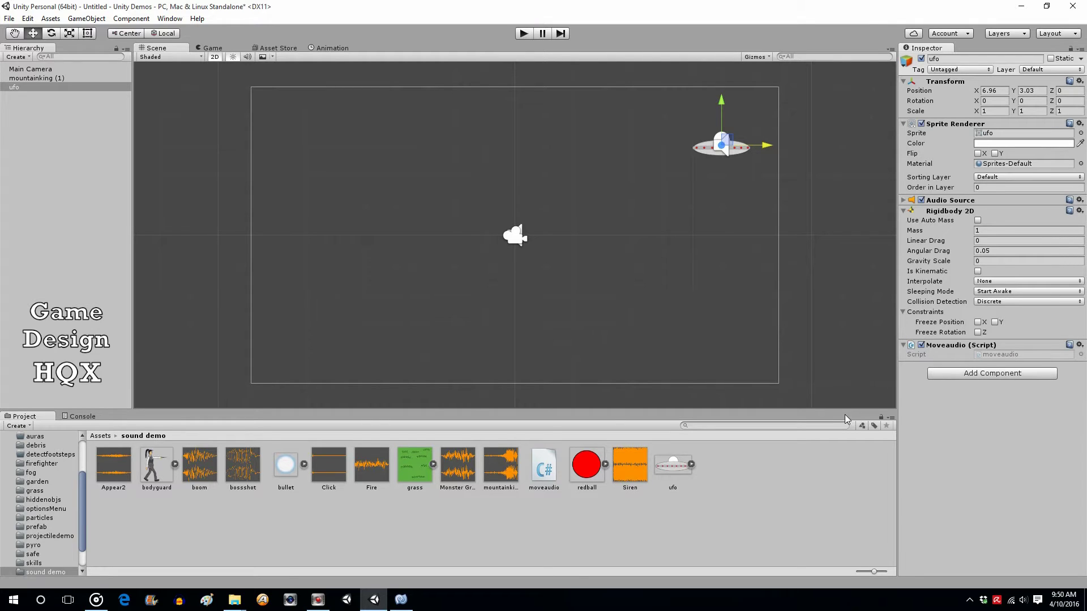
# - Review the ufo's expanded Audio Source settings, play-test the linear siren falloff while watching the range circle in the Scene view, and stop playback
pyautogui.click(905, 201)
pyautogui.scroll(-1, 986, 346)
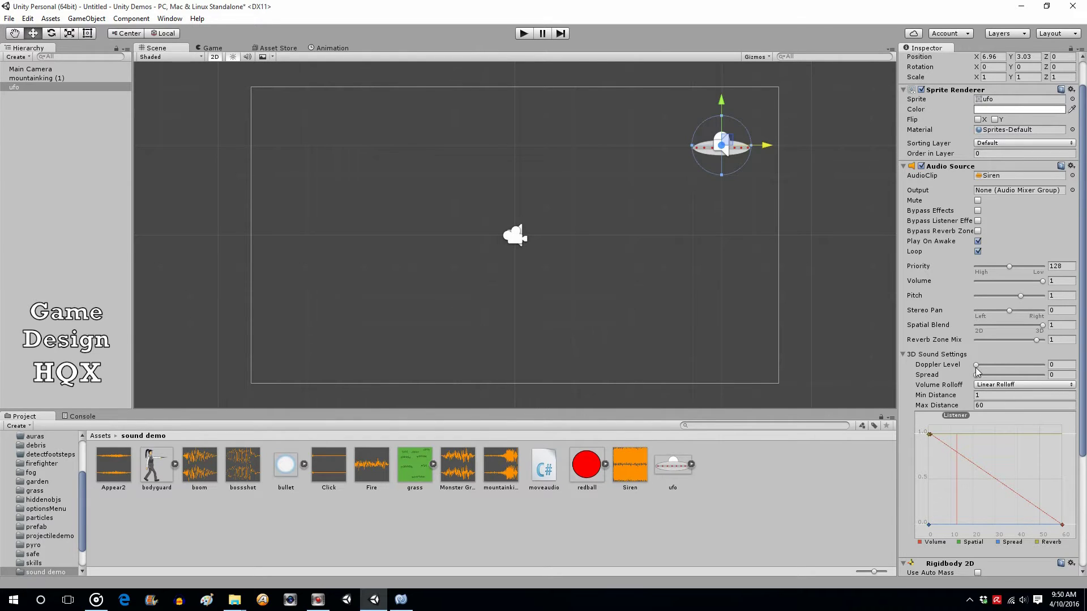
pyautogui.moveTo(933, 367)
pyautogui.click(524, 34)
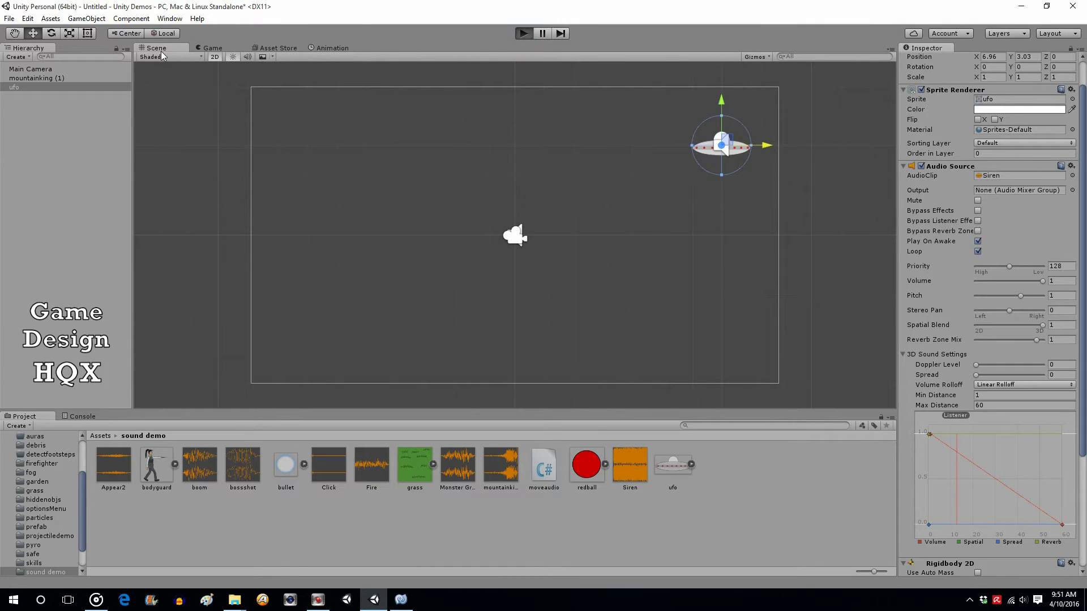
pyautogui.click(158, 48)
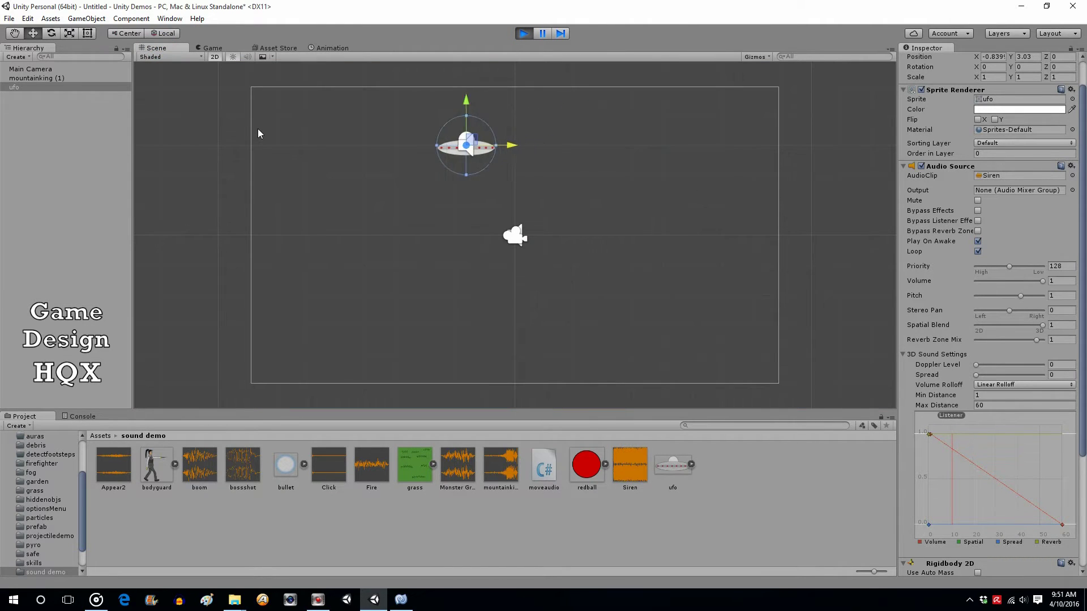
pyautogui.scroll(-5, 260, 127)
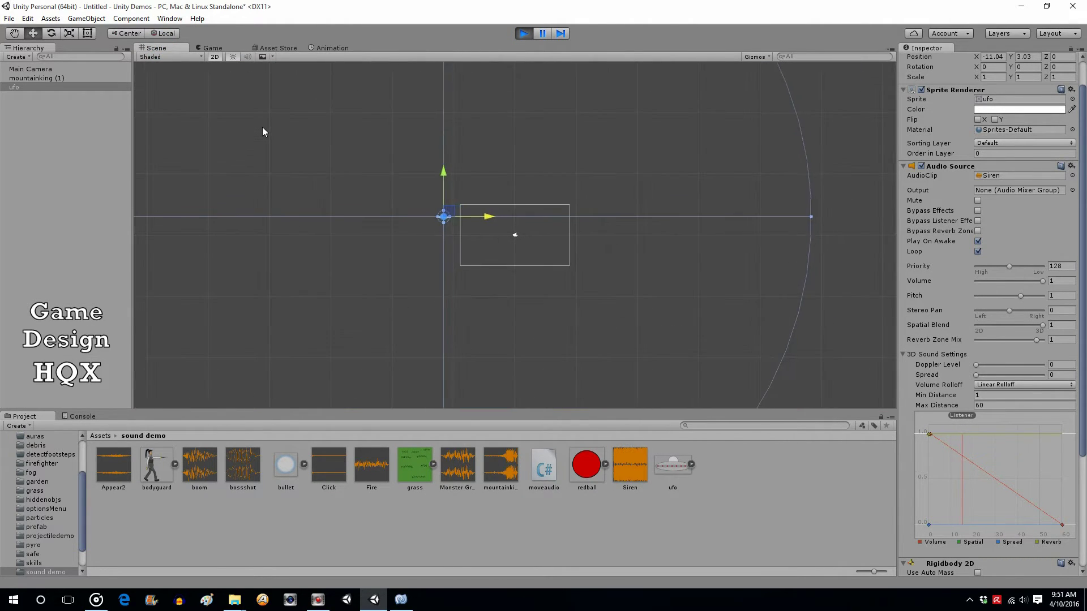
pyautogui.scroll(-1, 262, 131)
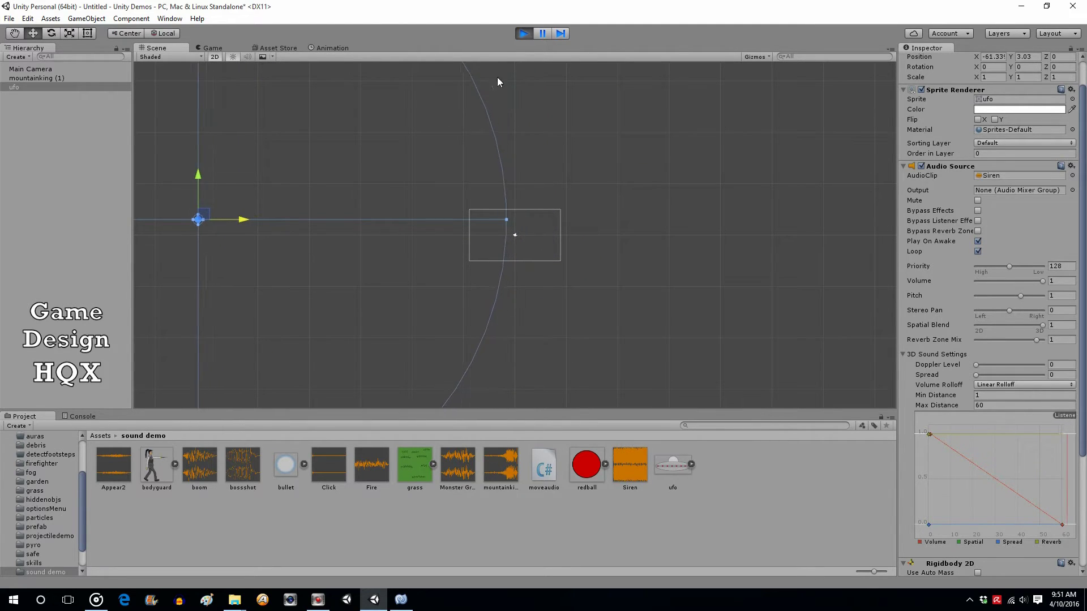
pyautogui.click(524, 34)
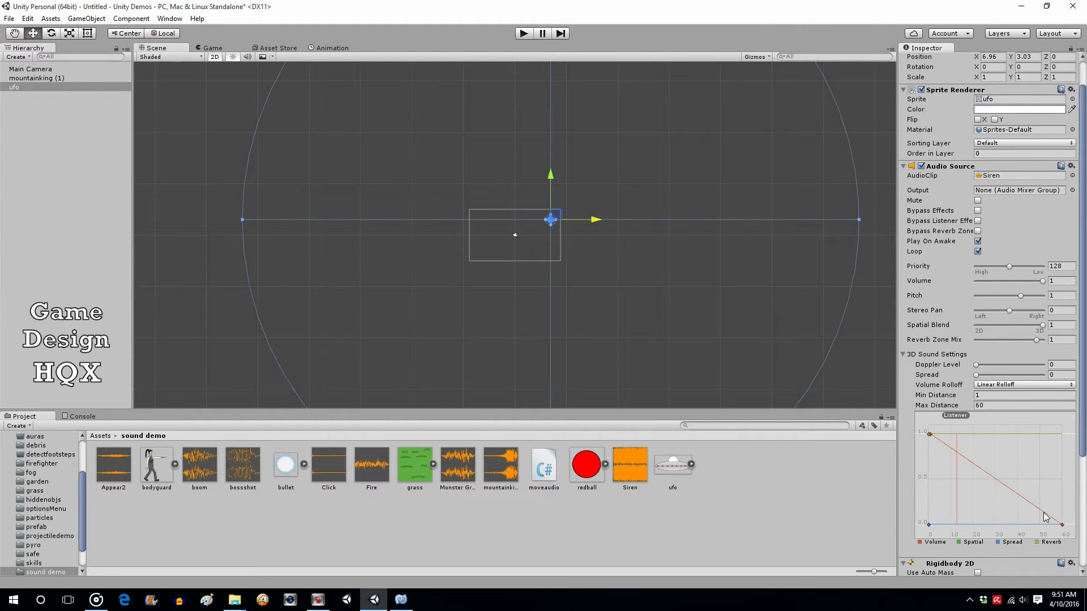
# - Add a key to the ufo's volume rolloff curve and move it to about distance 9 and volume 0.25
pyautogui.scroll(4, 670, 306)
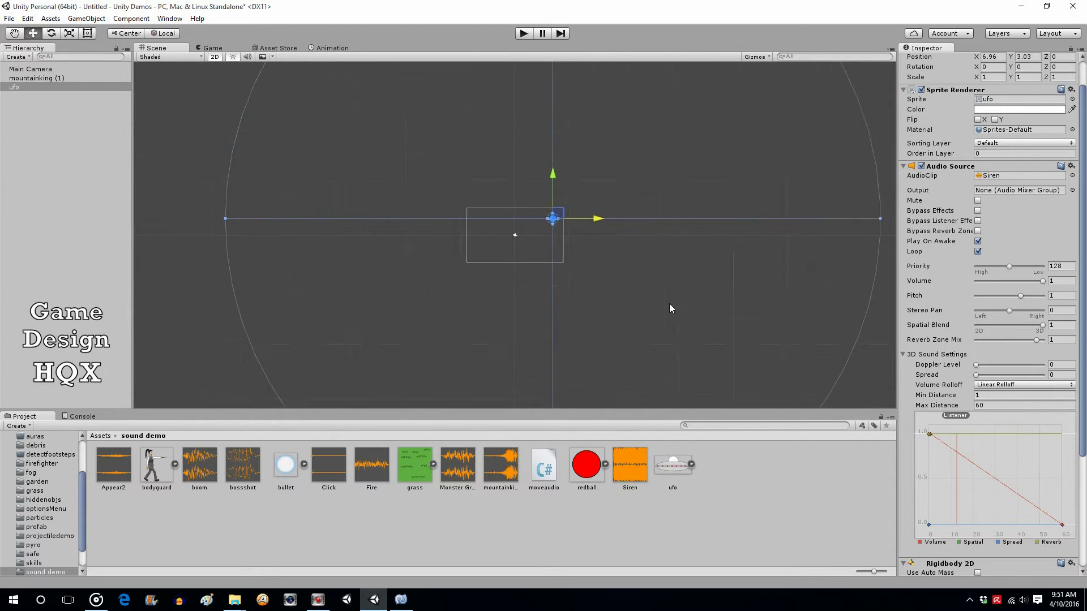
pyautogui.scroll(5, 668, 301)
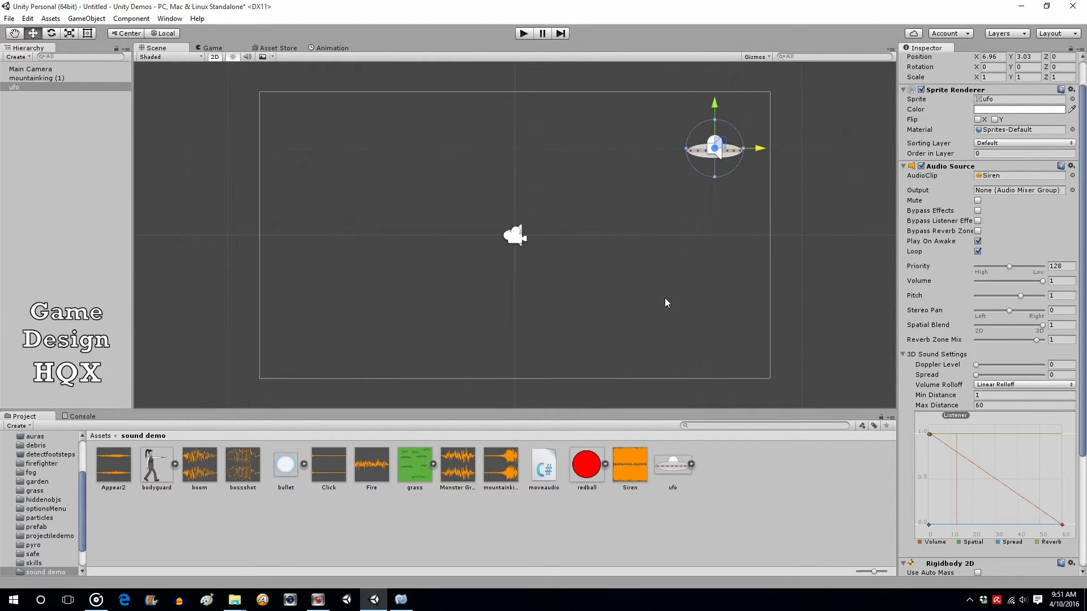
pyautogui.scroll(1, 665, 300)
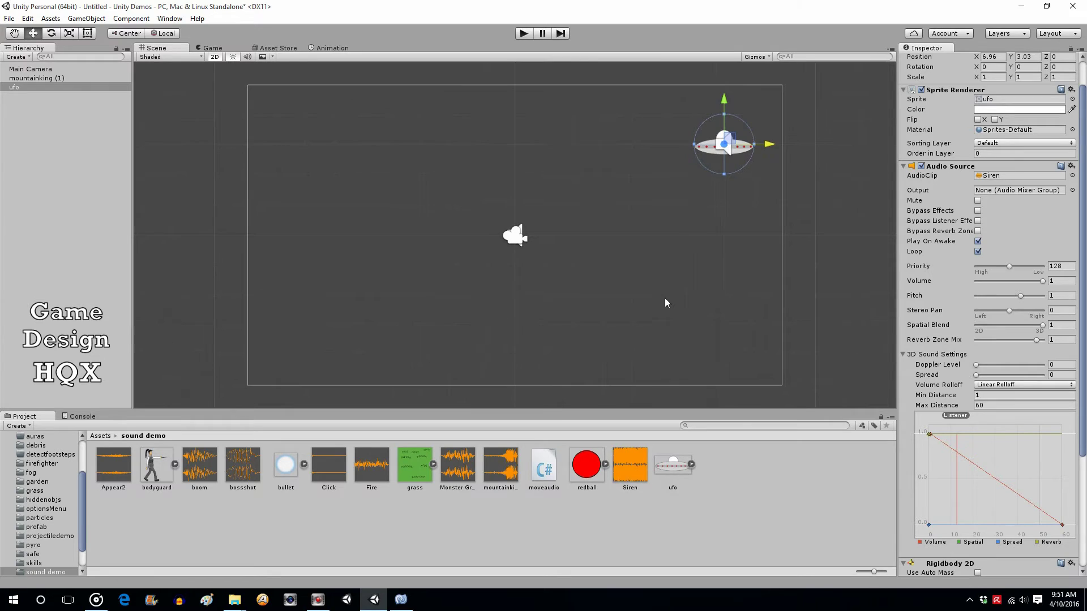
pyautogui.rightClick(991, 479)
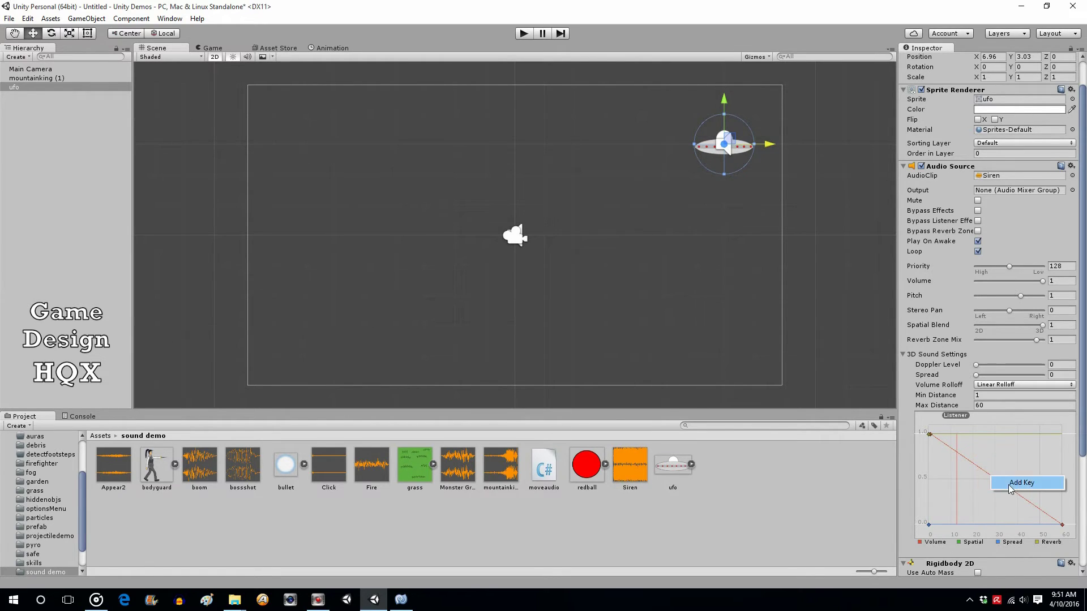
pyautogui.click(997, 483)
pyautogui.moveTo(991, 480); pyautogui.dragTo(949, 495)
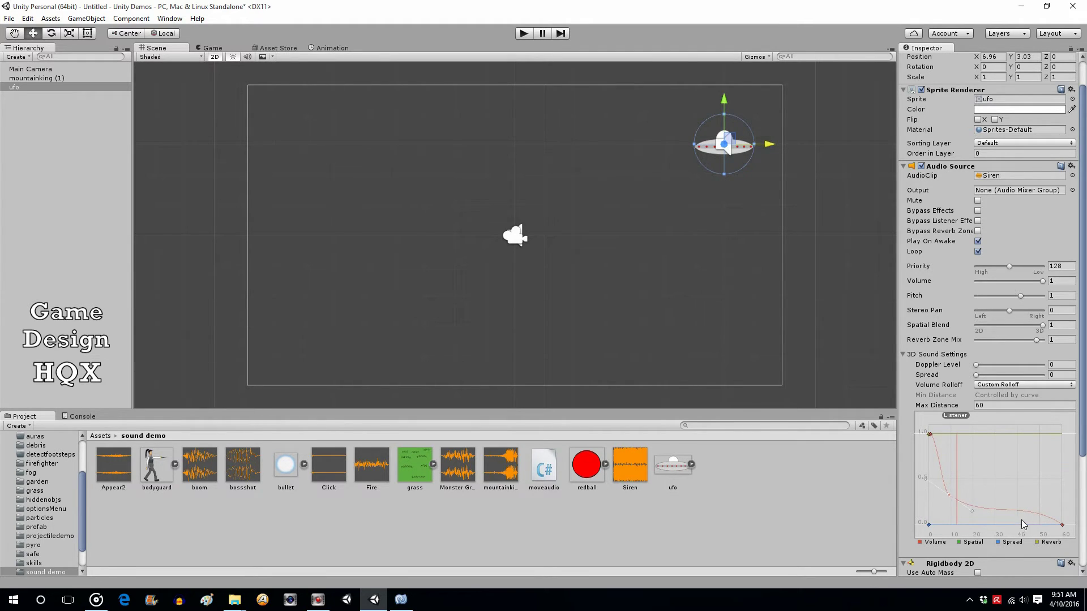
pyautogui.click(972, 513)
pyautogui.moveTo(949, 496); pyautogui.dragTo(949, 504)
# - Play-test the custom volume rolloff while watching the ufo's range circle in the Scene view, and stop playback
pyautogui.click(523, 34)
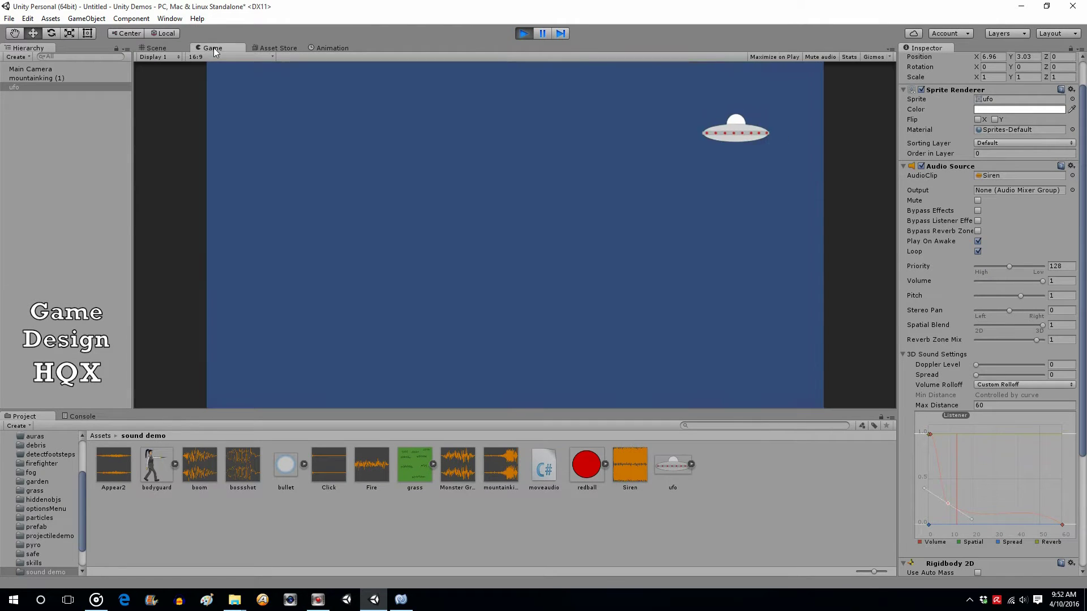
pyautogui.click(156, 48)
pyautogui.scroll(-6, 200, 130)
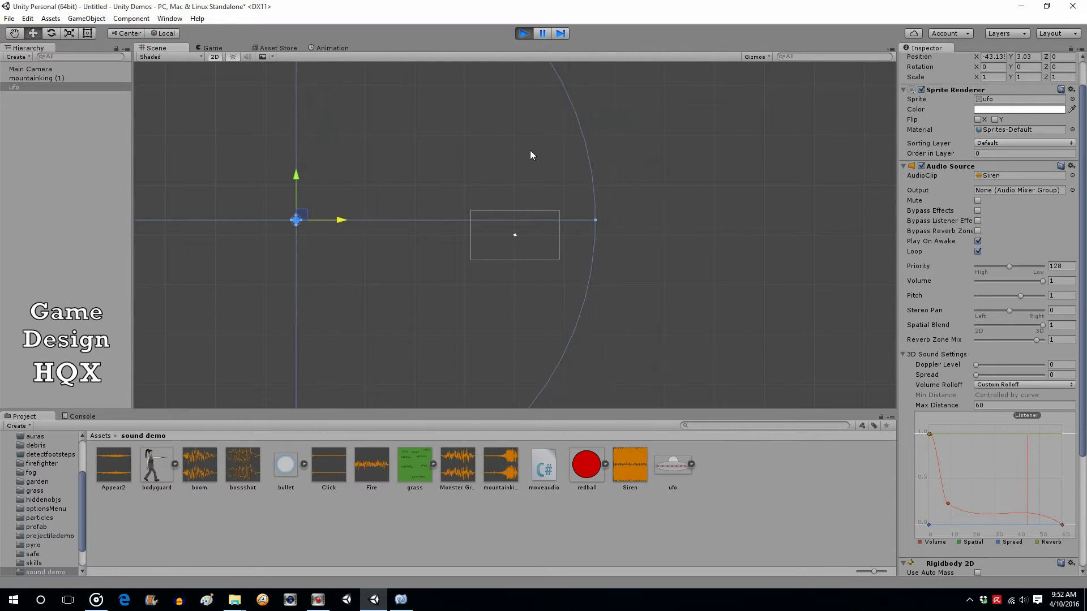
pyautogui.click(523, 35)
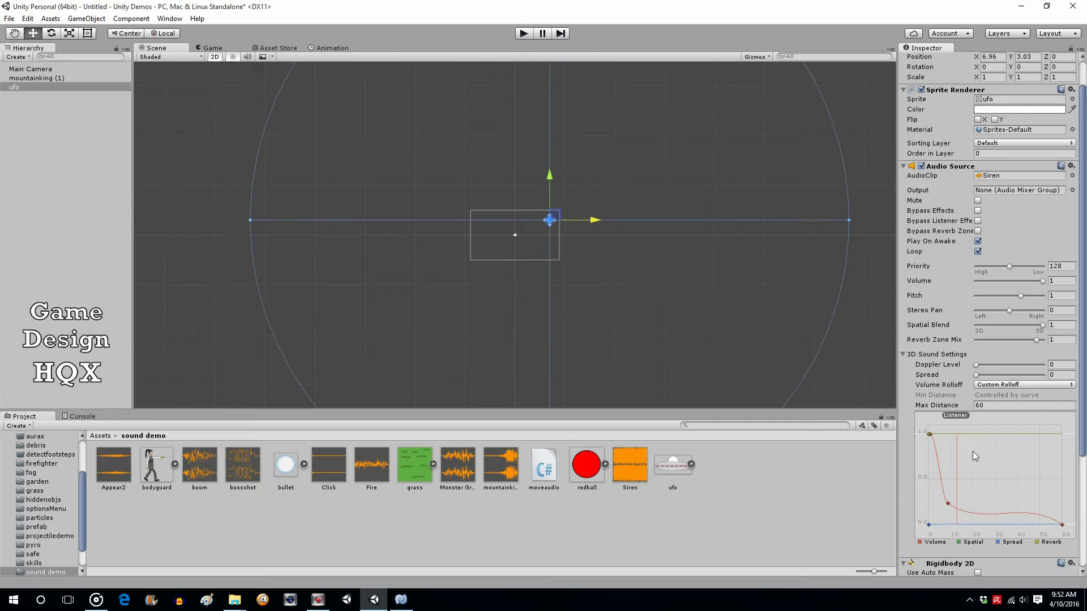
# - Move the end key of the volume rolloff curve to about distance 38 at zero volume
pyautogui.scroll(4, 1014, 466)
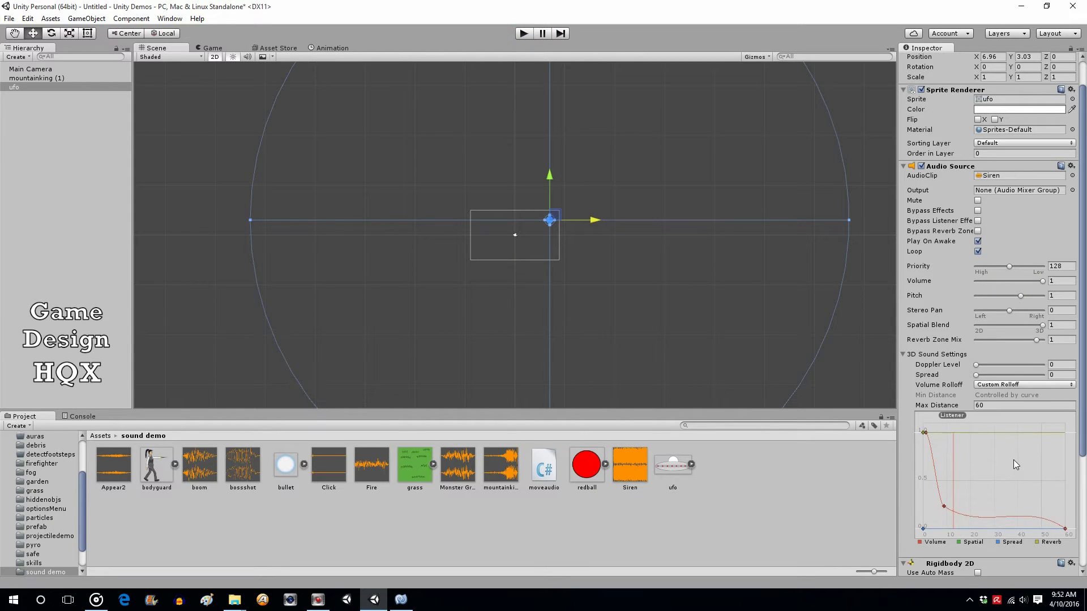
pyautogui.click(1030, 483)
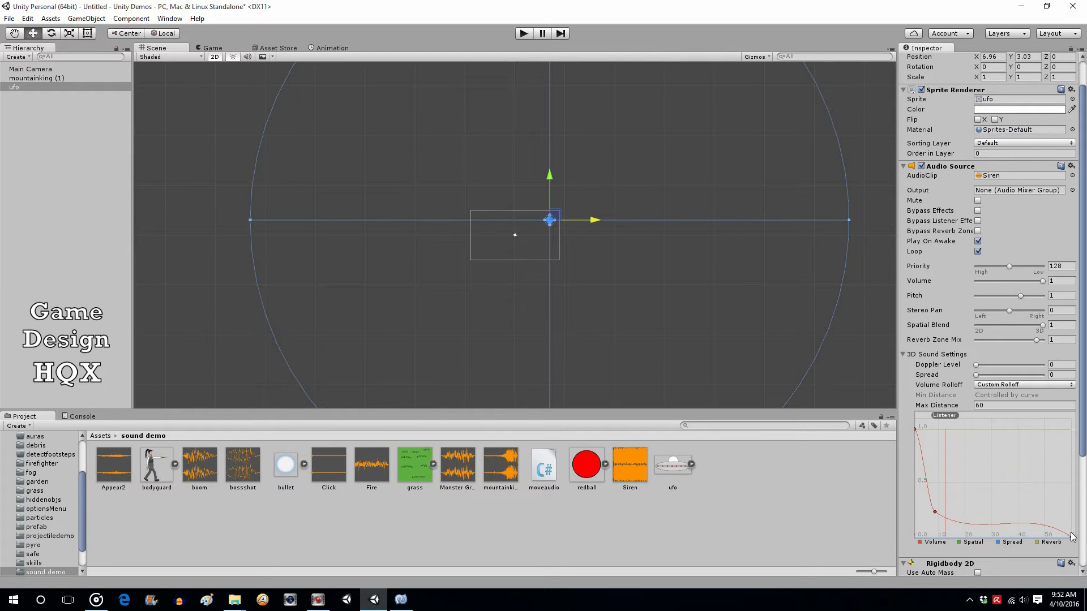
pyautogui.moveTo(1072, 538); pyautogui.dragTo(999, 538)
pyautogui.click(975, 524)
pyautogui.moveTo(994, 539); pyautogui.dragTo(1008, 538)
# - Play-test the siren with the shortened volume curve in the Scene view, and stop playback
pyautogui.click(522, 34)
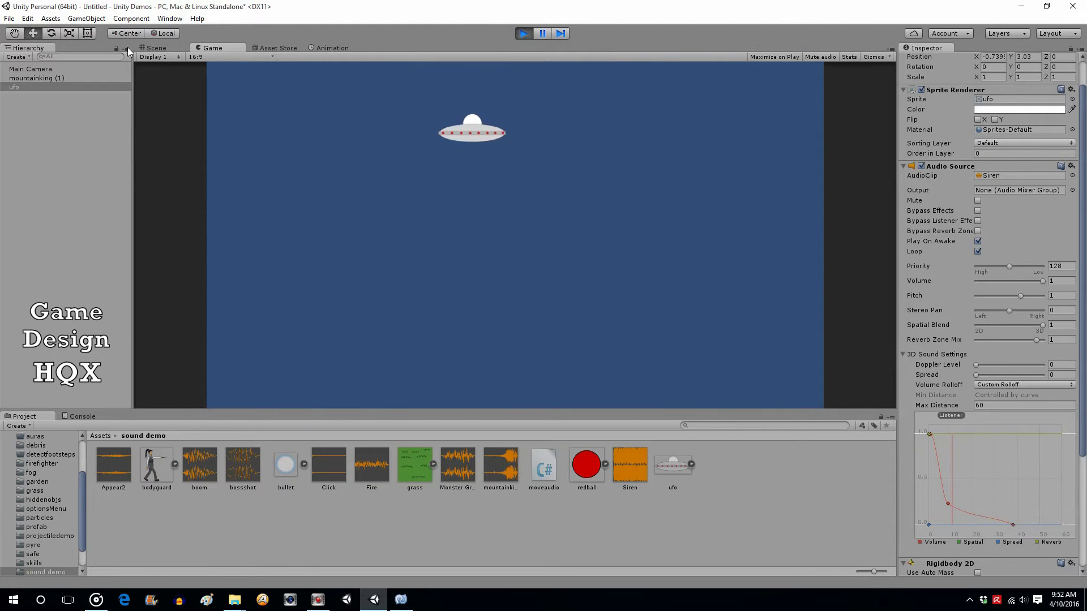
pyautogui.click(154, 48)
pyautogui.scroll(-3, 226, 157)
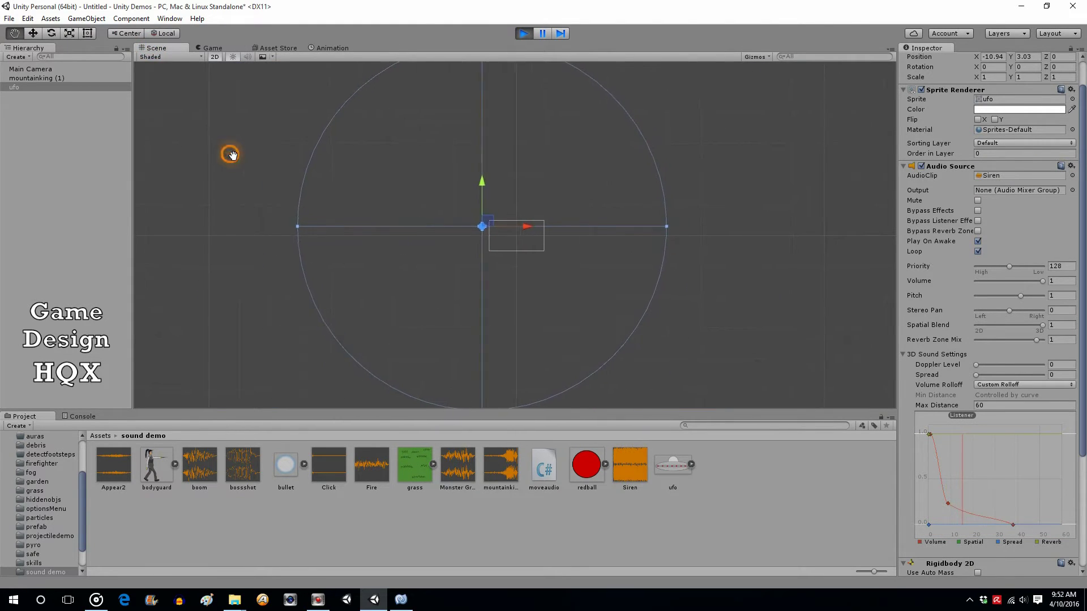
pyautogui.moveTo(230, 154); pyautogui.dragTo(249, 165, button='middle')
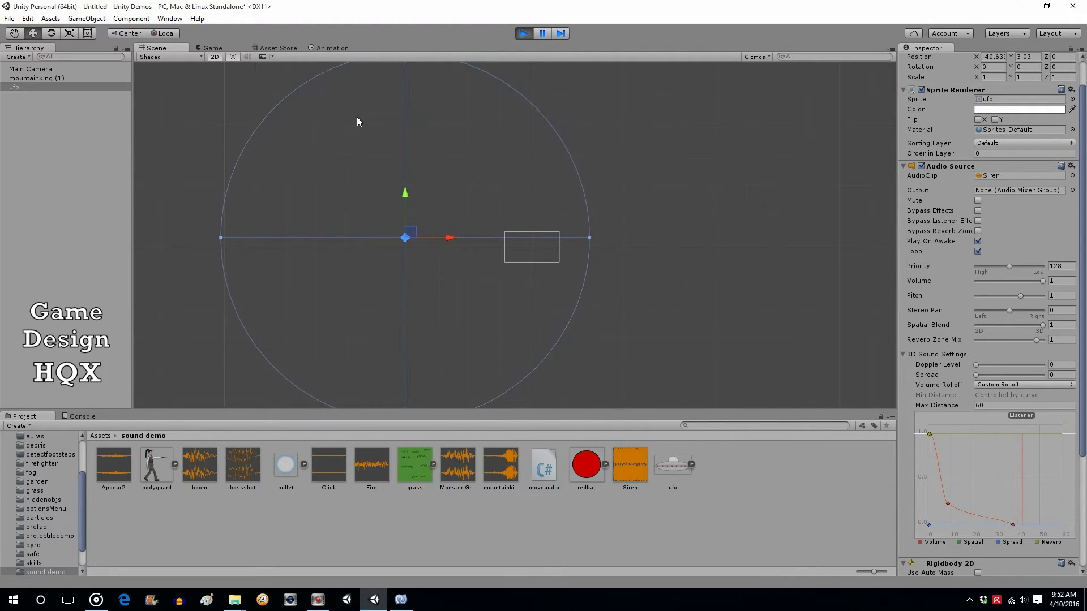
pyautogui.click(524, 33)
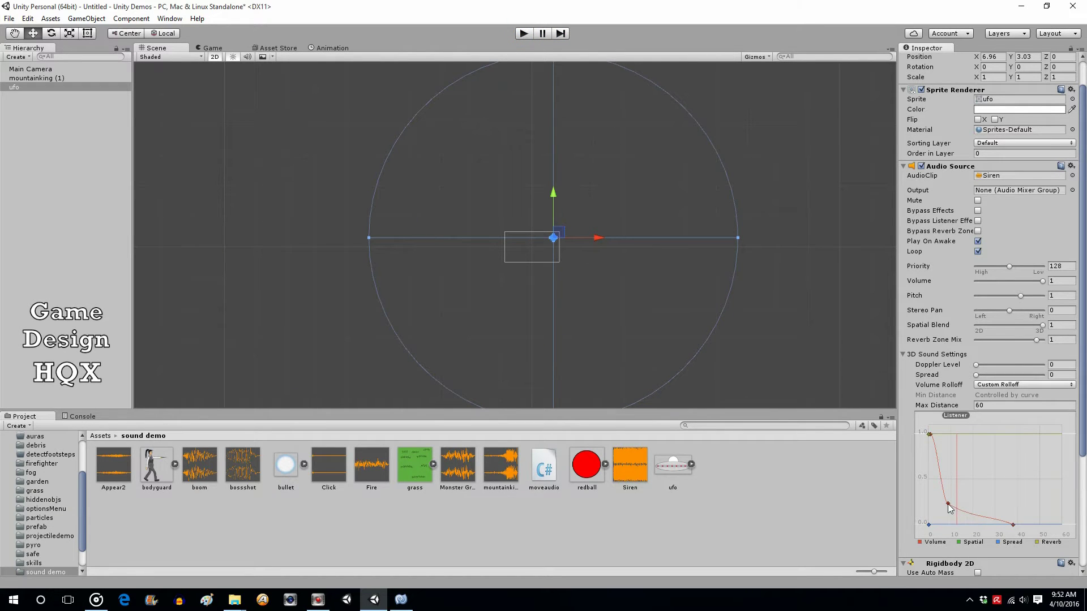
# - Move the middle volume key to about distance 6 and volume 0.15, and play-test the siren's falloff in the Scene view
pyautogui.moveTo(948, 504); pyautogui.dragTo(943, 511)
pyautogui.click(523, 34)
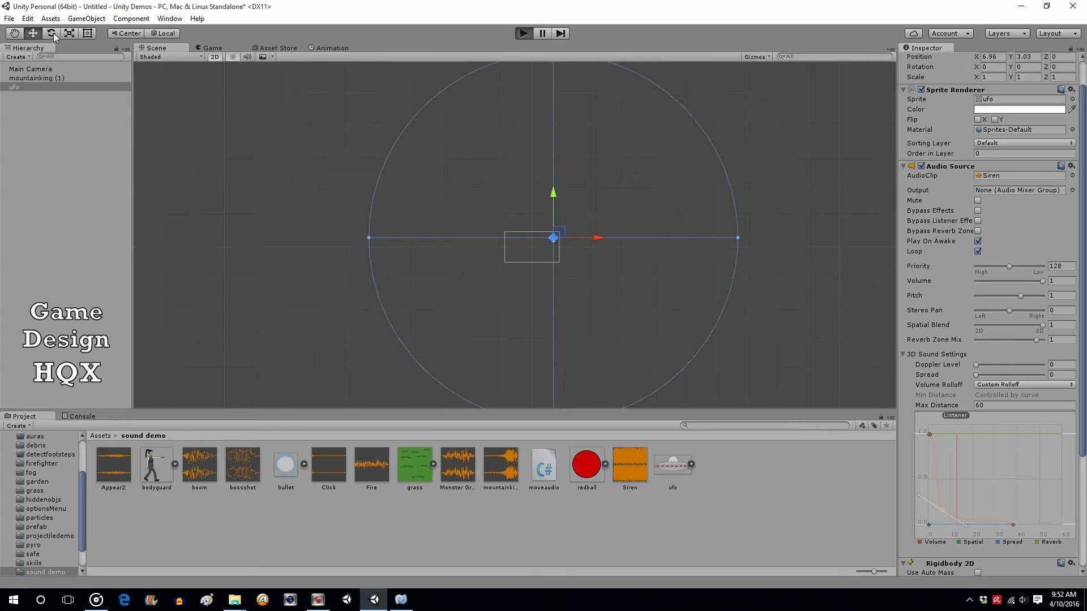
pyautogui.click(151, 48)
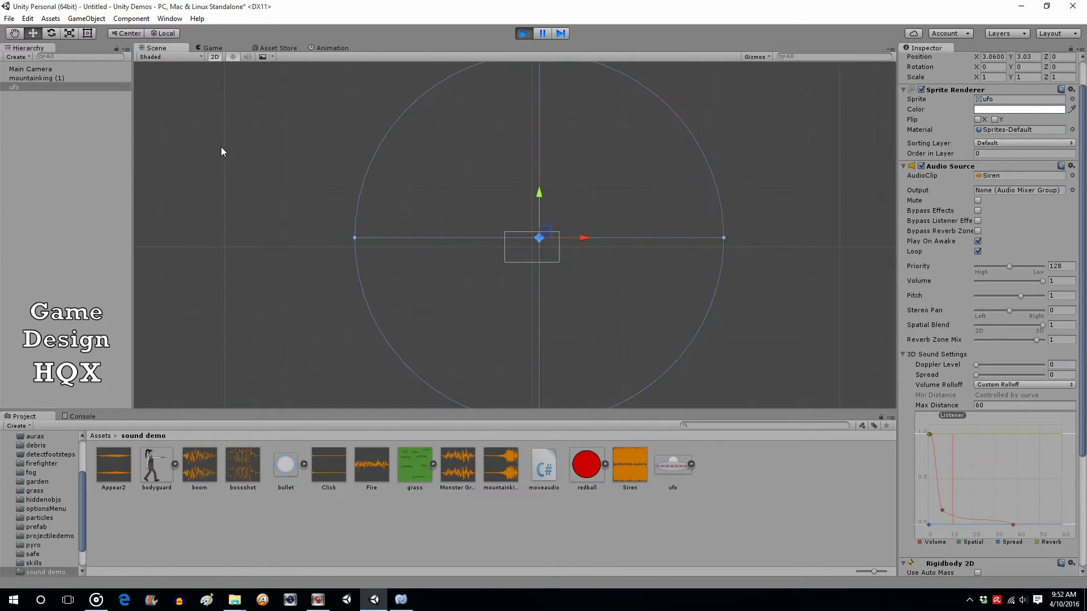
pyautogui.scroll(2, 221, 147)
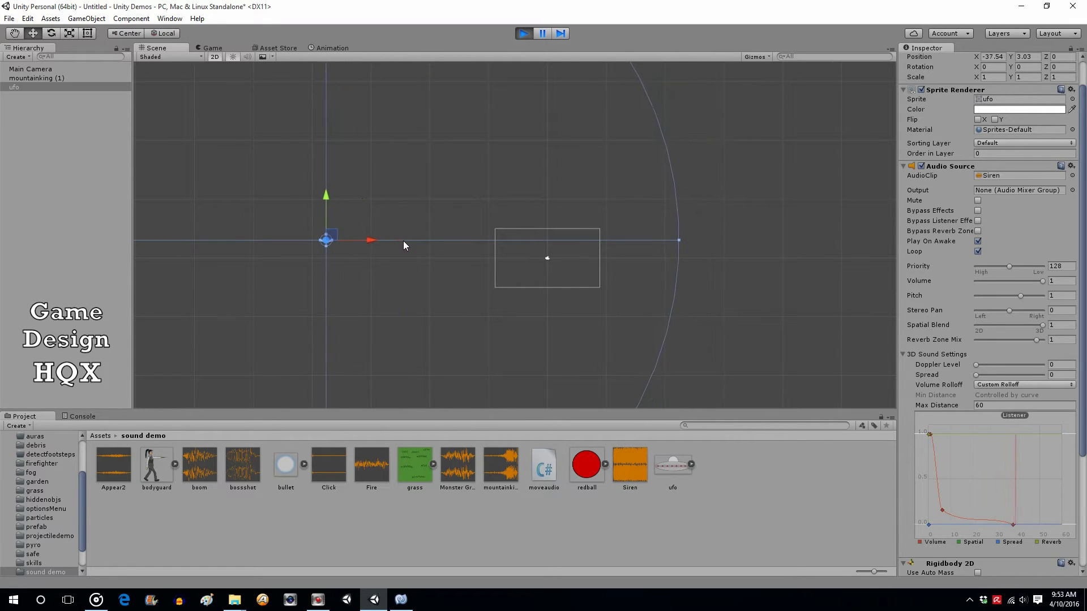
pyautogui.click(522, 34)
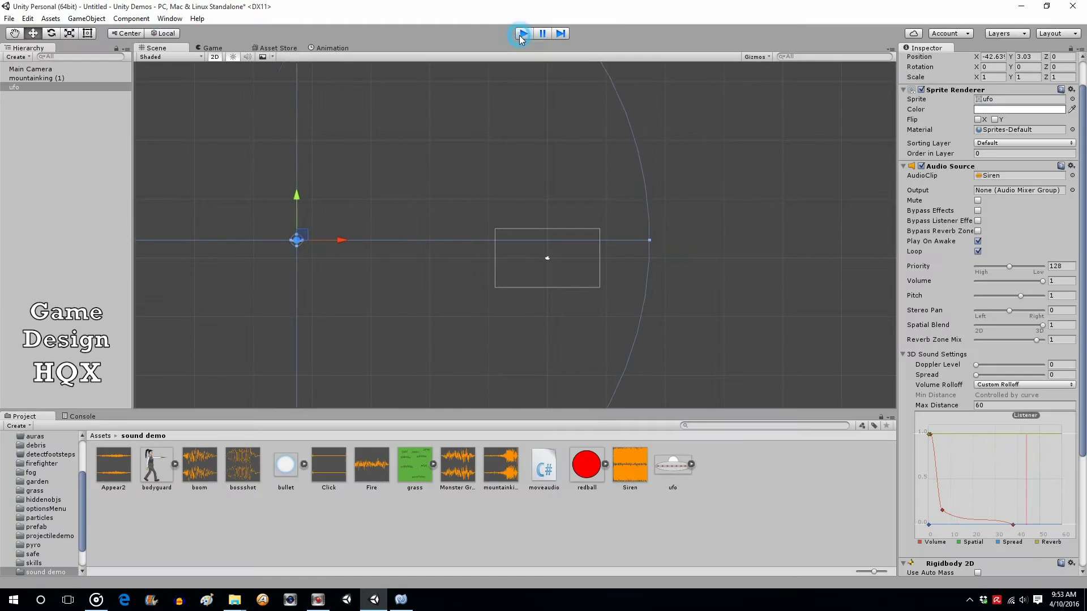
# - Set the ufo audio source's Max Distance to 50
pyautogui.click(980, 405)
pyautogui.write('50')
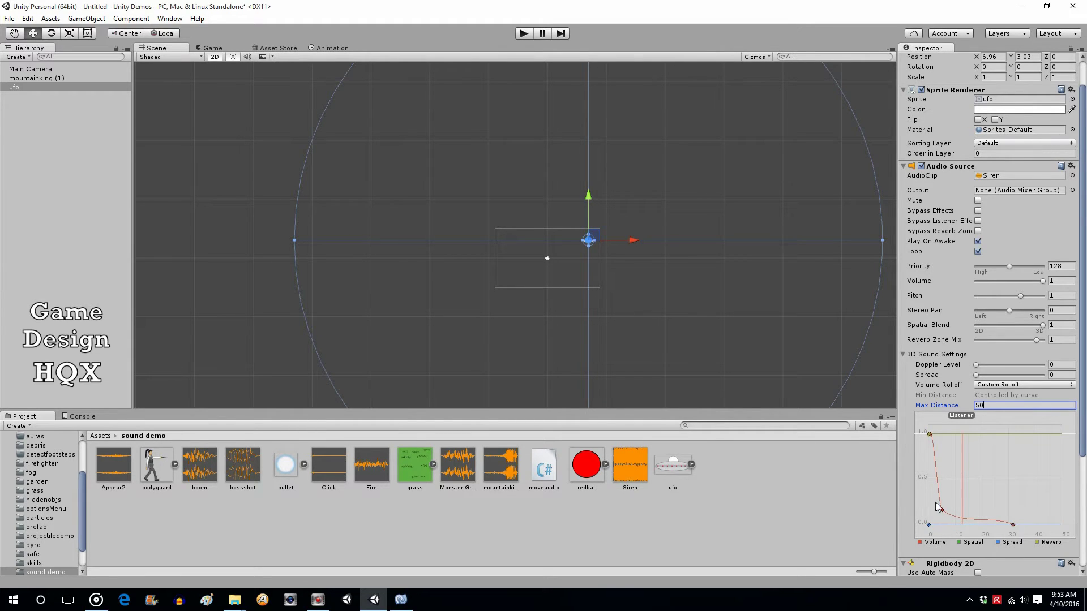
# - Play-test the siren with the 50-unit Max Distance in the Scene view, and stop playback
pyautogui.click(524, 33)
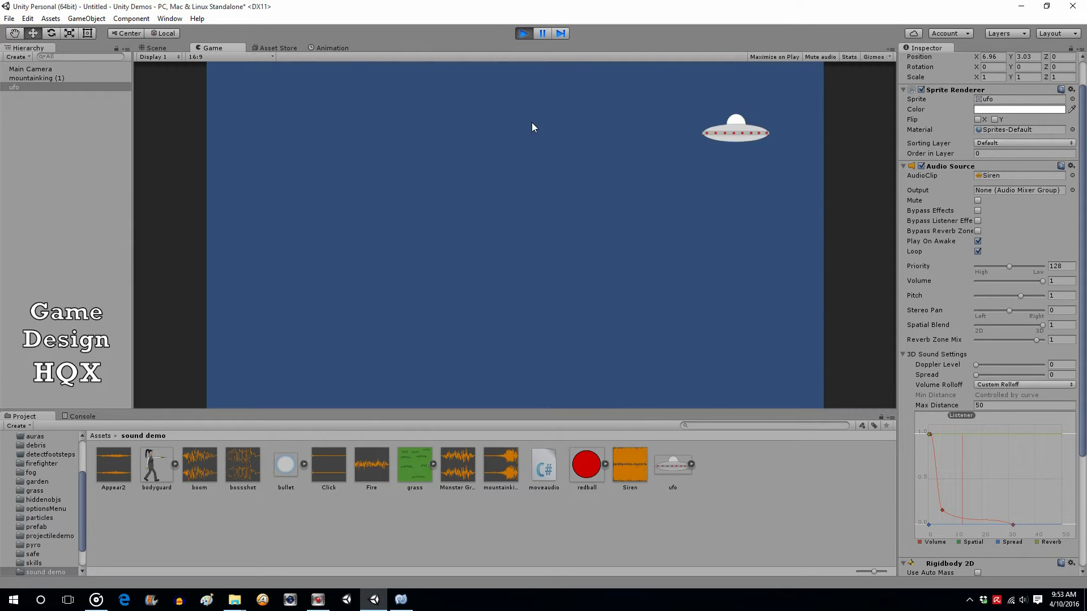
pyautogui.click(155, 47)
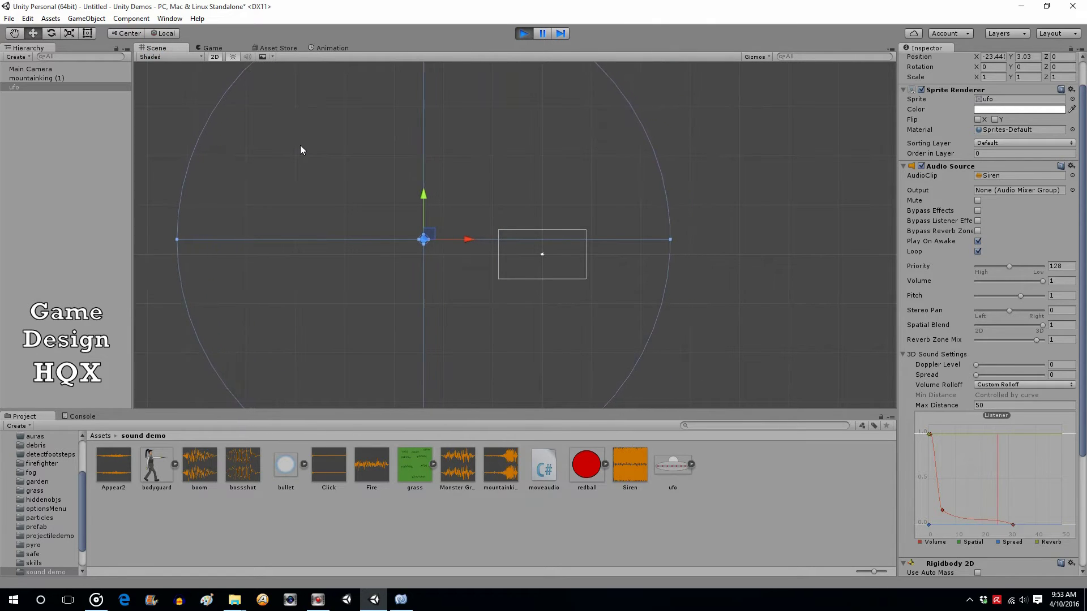
pyautogui.click(522, 34)
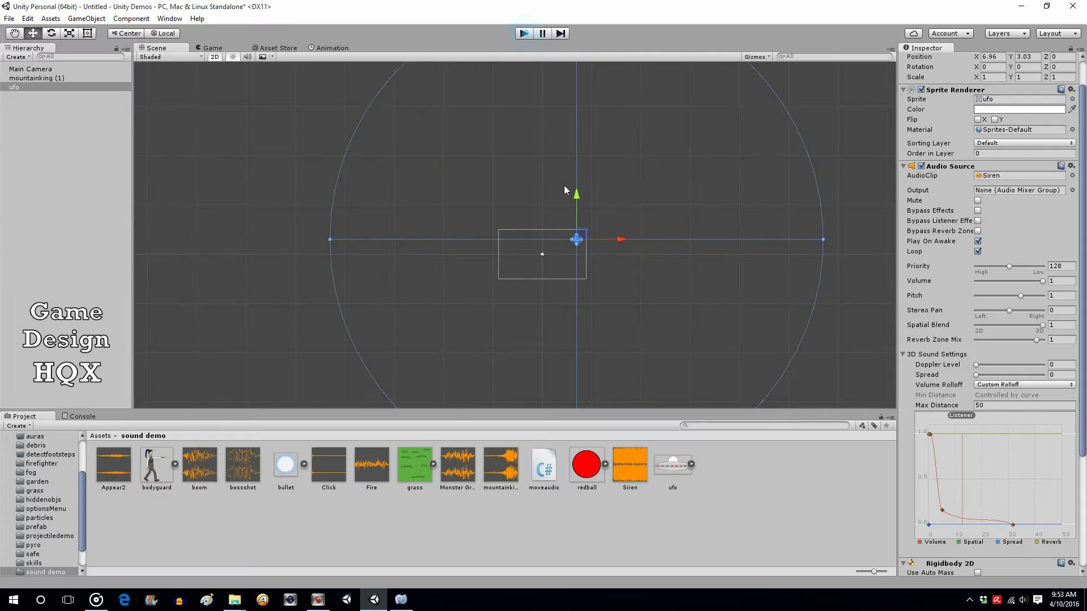
# - Set the ufo audio source's Max Distance to 40
pyautogui.scroll(1, 651, 238)
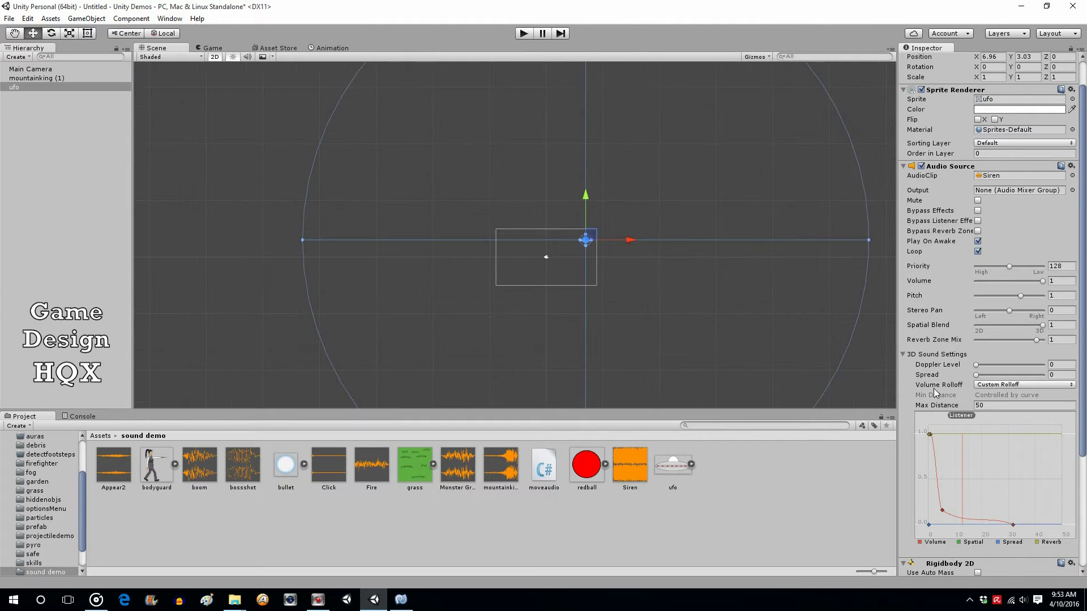
pyautogui.scroll(3, 951, 396)
pyautogui.click(1004, 439)
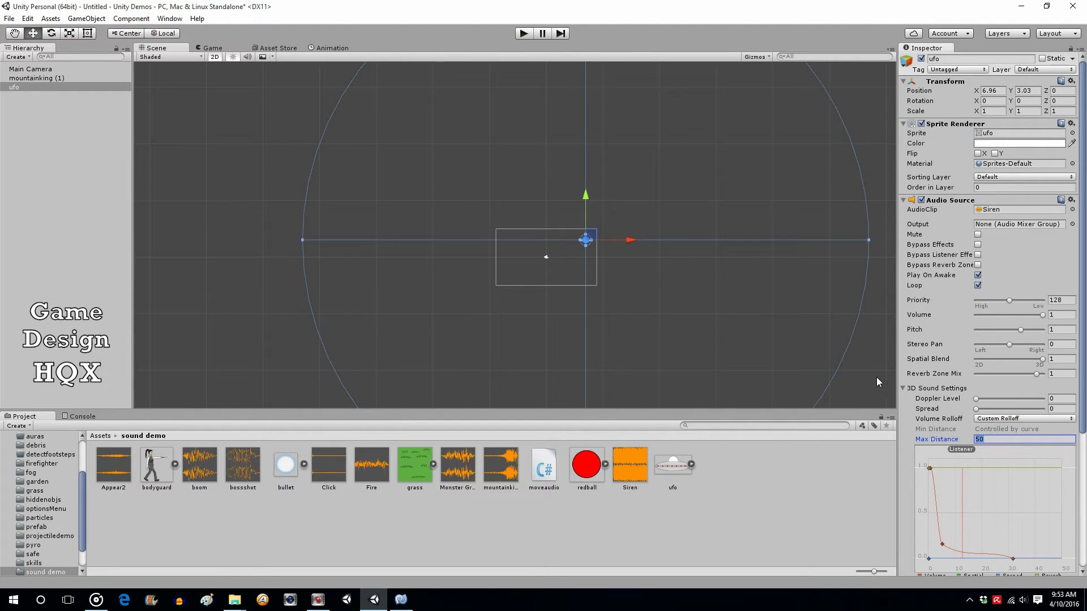
pyautogui.write('40')
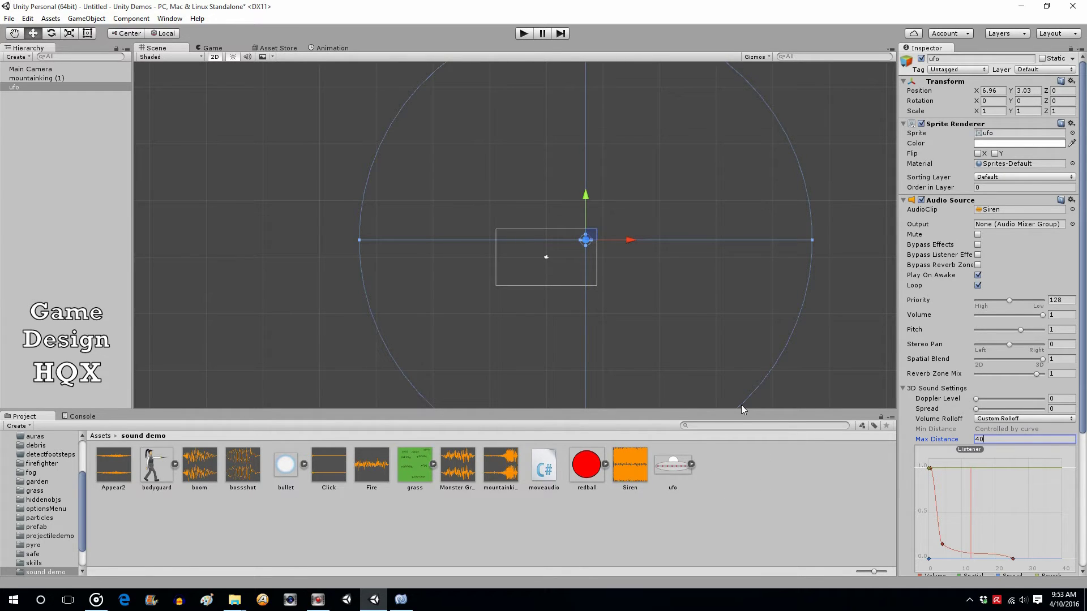
# - Add the bodyguard sprite to the scene and place it at about X -5, Y -2.2, in the lower left of the camera frame
pyautogui.scroll(10, 615, 244)
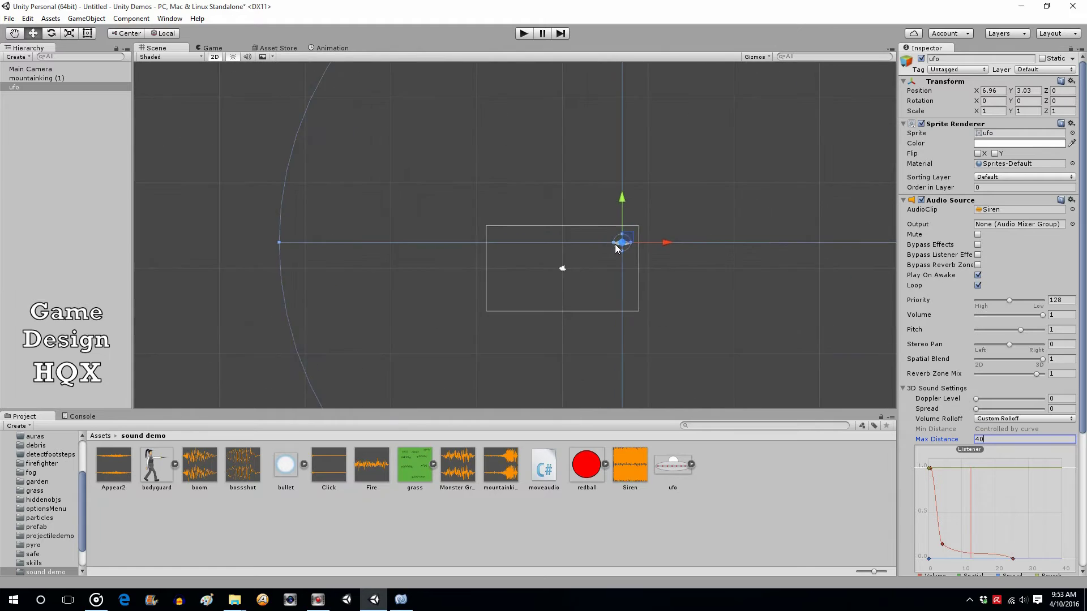
pyautogui.moveTo(631, 264); pyautogui.dragTo(549, 189, button='middle')
pyautogui.scroll(5, 549, 189)
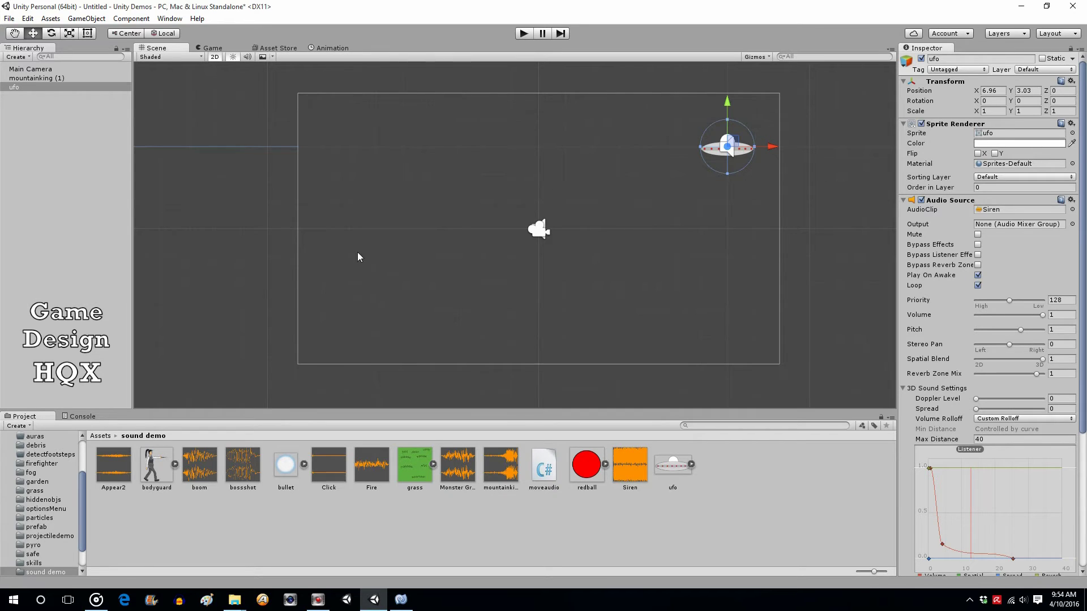
pyautogui.moveTo(160, 471); pyautogui.dragTo(88, 249)
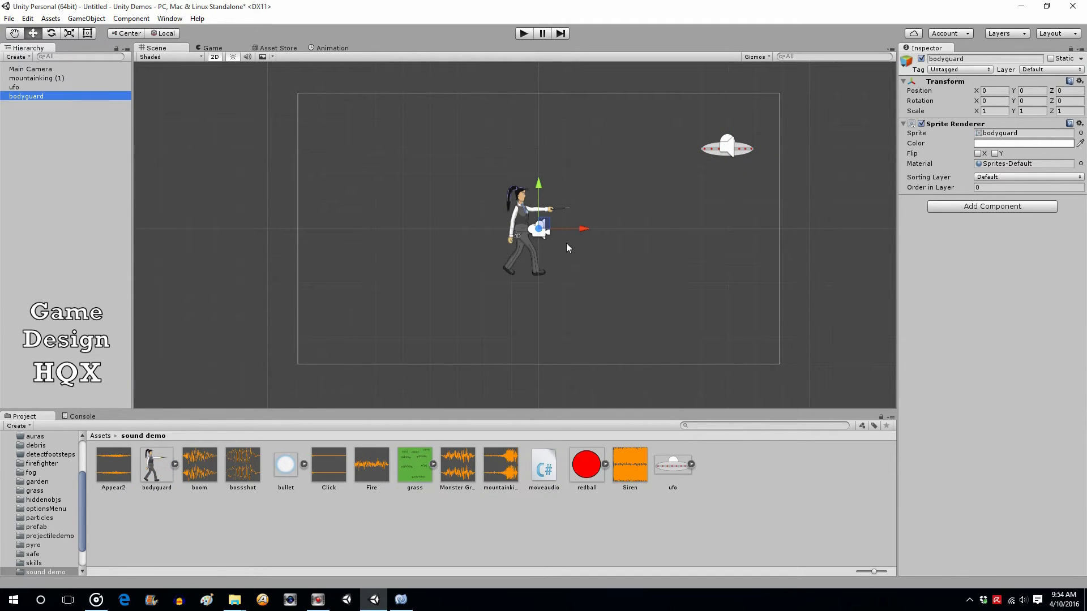
pyautogui.moveTo(570, 228); pyautogui.dragTo(434, 228)
pyautogui.moveTo(403, 183); pyautogui.dragTo(399, 244)
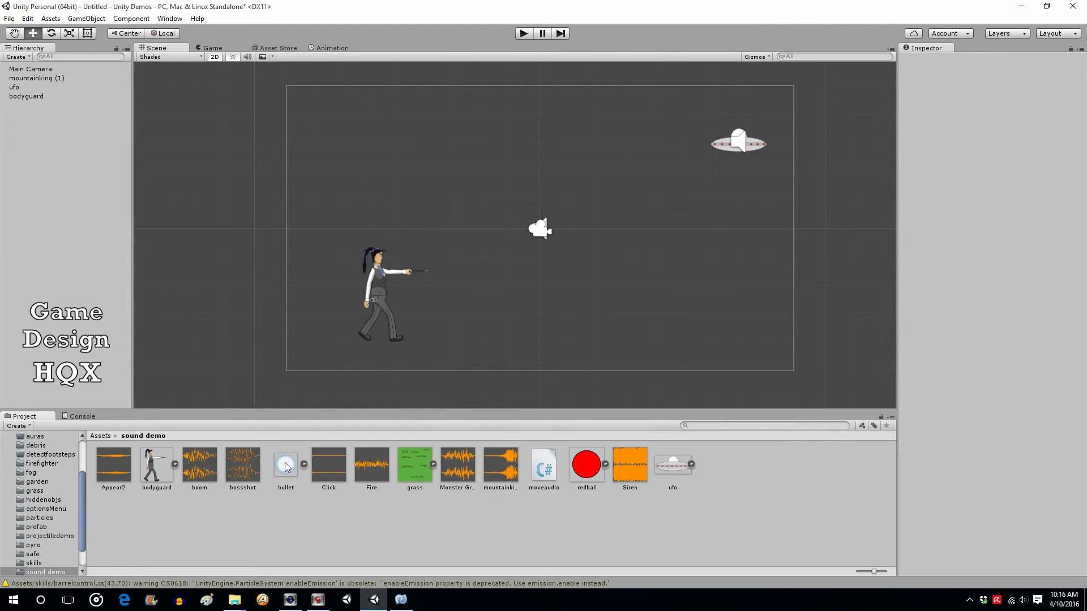
# - Add the bullet sprite to the scene and give it a Rigidbody 2D with a gravity scale of 0
pyautogui.moveTo(286, 464); pyautogui.dragTo(61, 165)
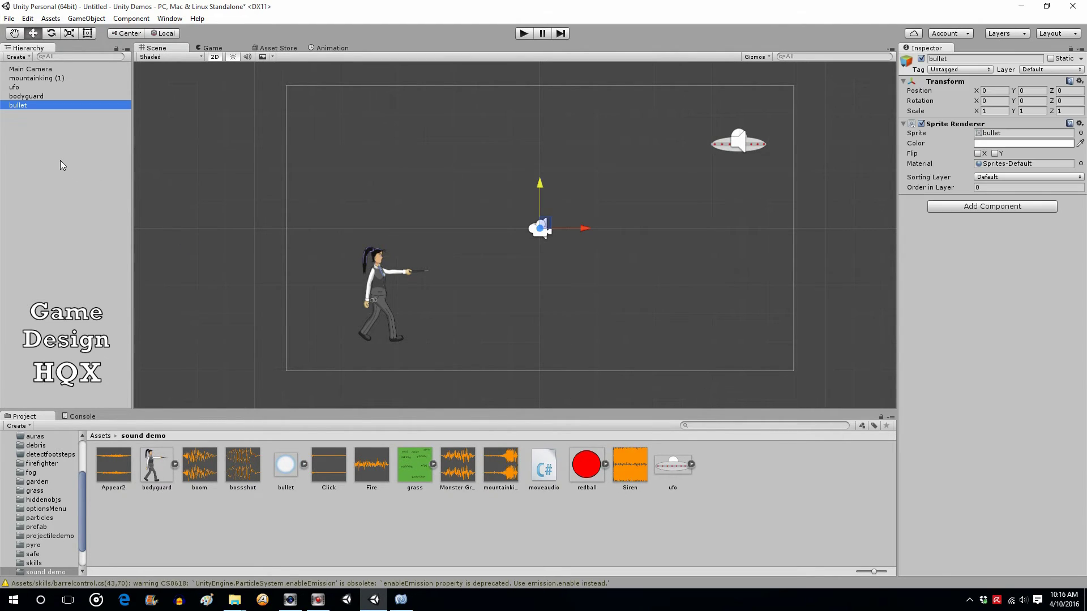
pyautogui.click(947, 207)
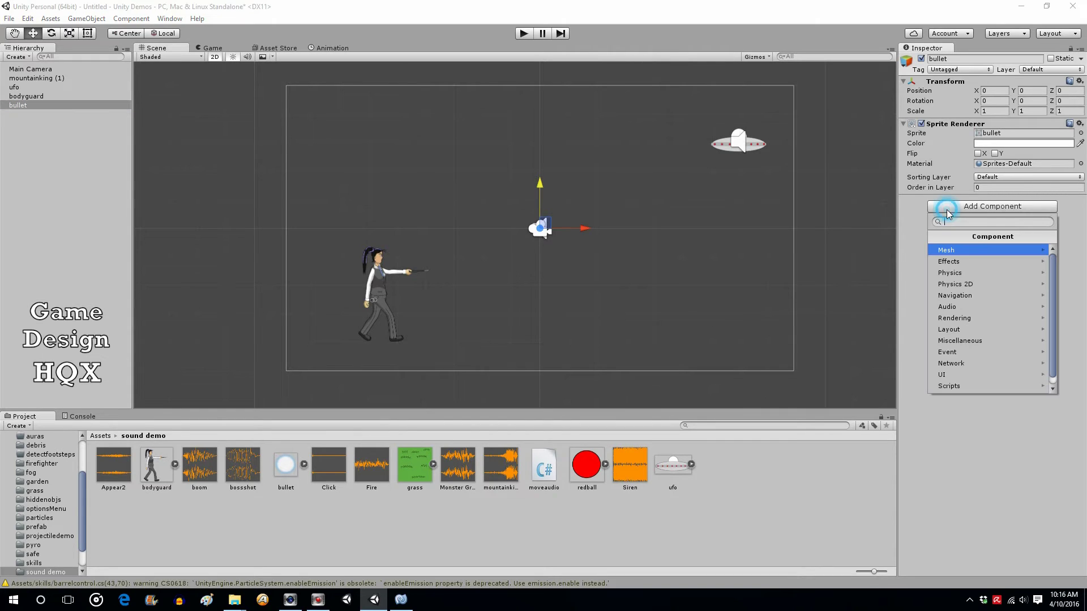
pyautogui.click(951, 284)
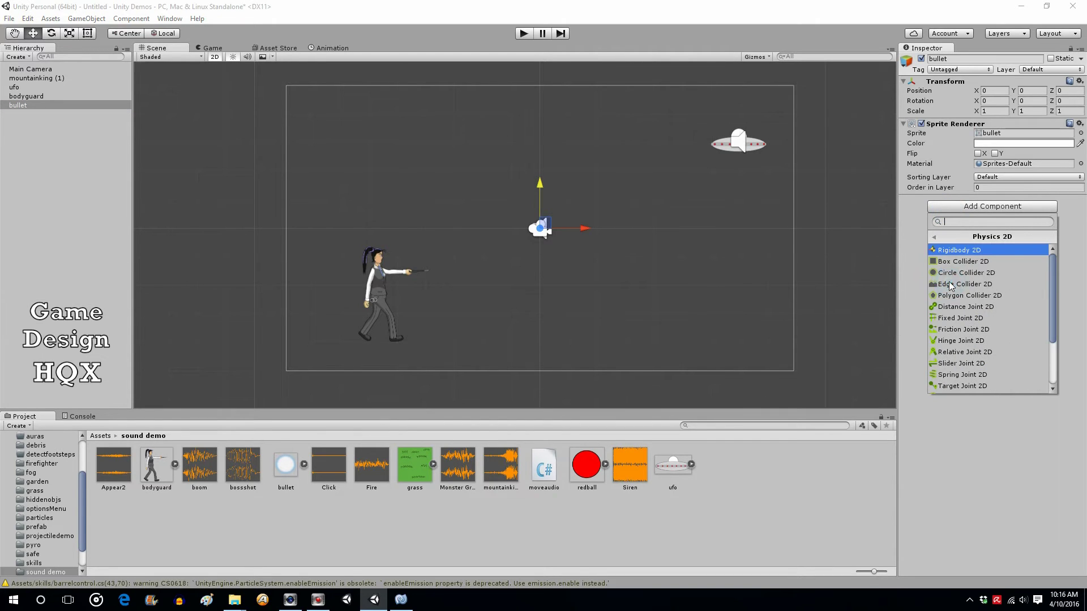
pyautogui.click(957, 250)
pyautogui.click(990, 251)
pyautogui.write('0')
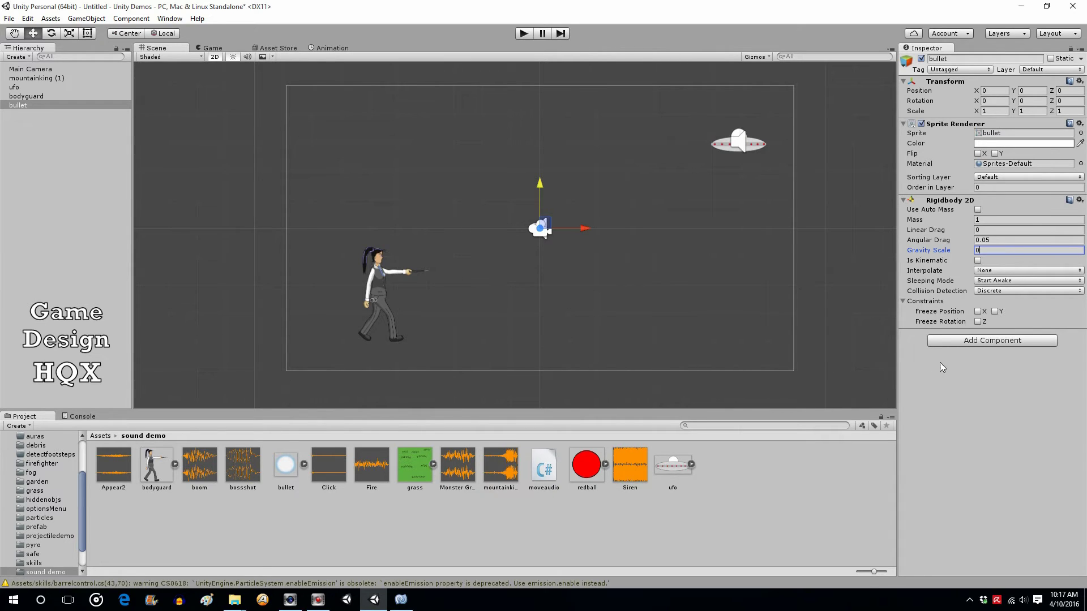
# - Add a Circle Collider 2D to the bullet and lower it to about Y -1.61, level with the gun
pyautogui.click(977, 342)
pyautogui.click(969, 418)
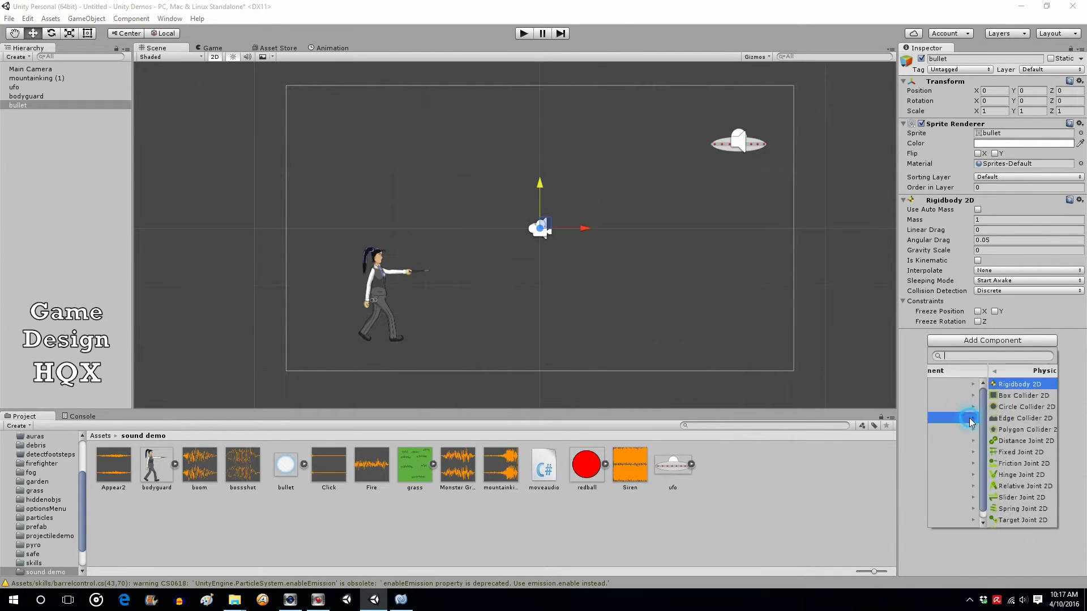
pyautogui.click(966, 408)
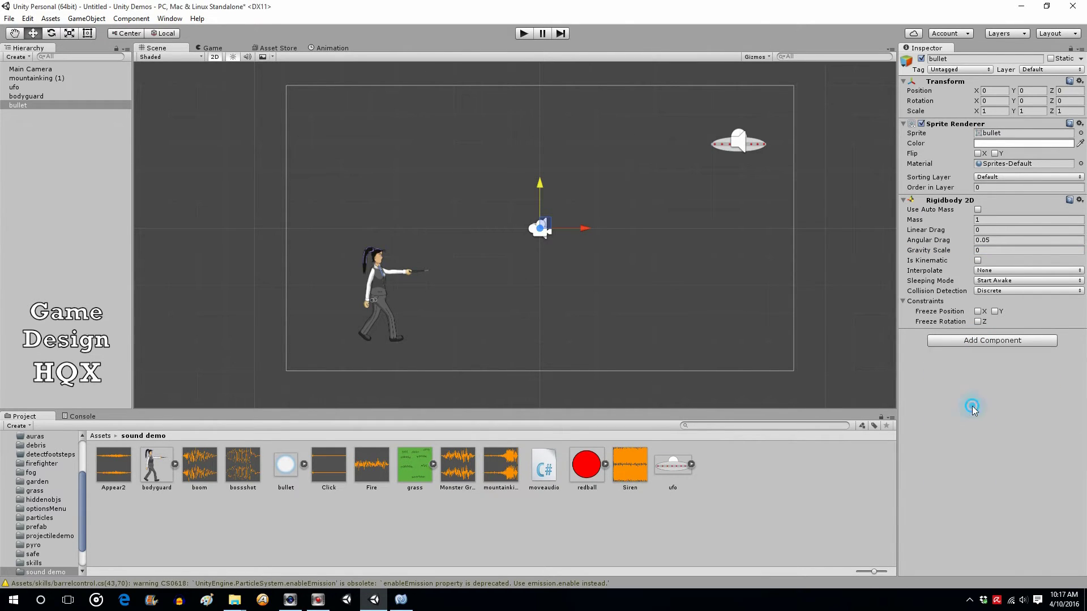
pyautogui.moveTo(538, 180); pyautogui.dragTo(538, 226)
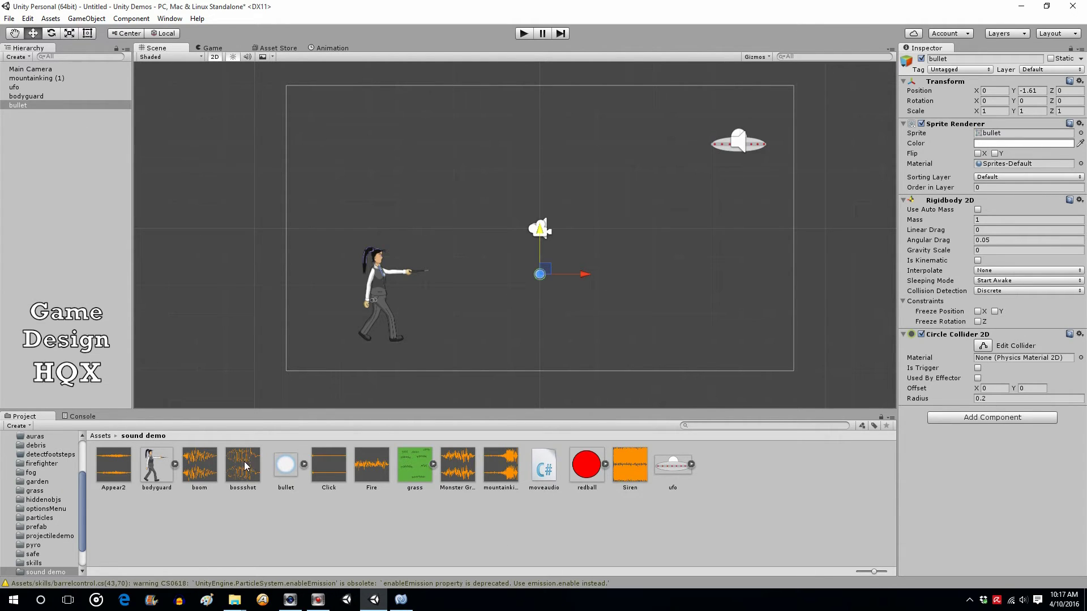
# - Add the bossshot sound to the bullet as an audio source and review its settings
pyautogui.moveTo(243, 465); pyautogui.dragTo(1012, 456)
pyautogui.scroll(-6, 990, 459)
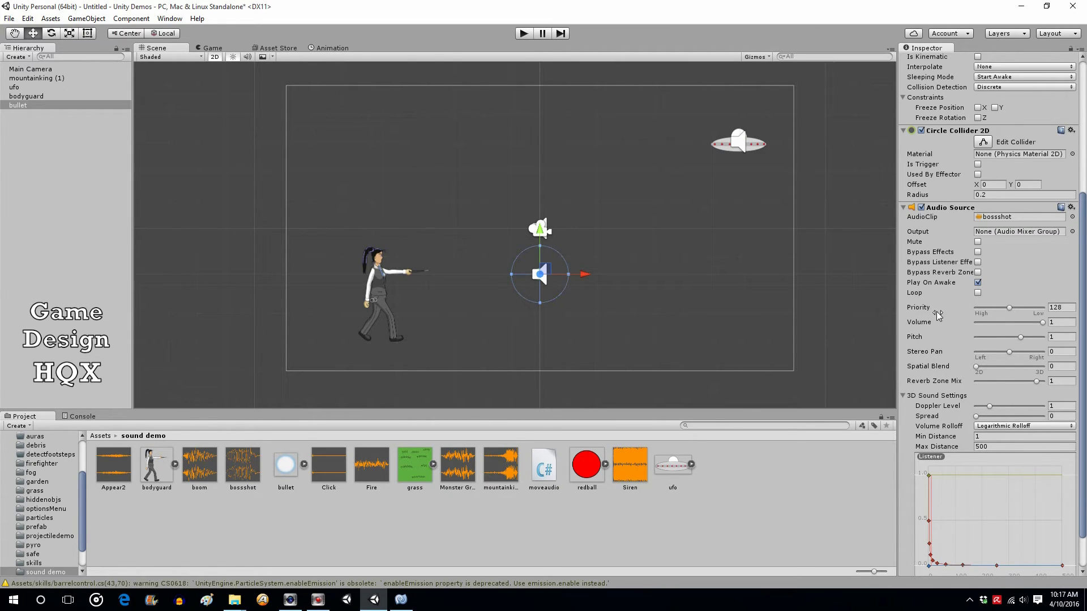
pyautogui.scroll(-2, 940, 311)
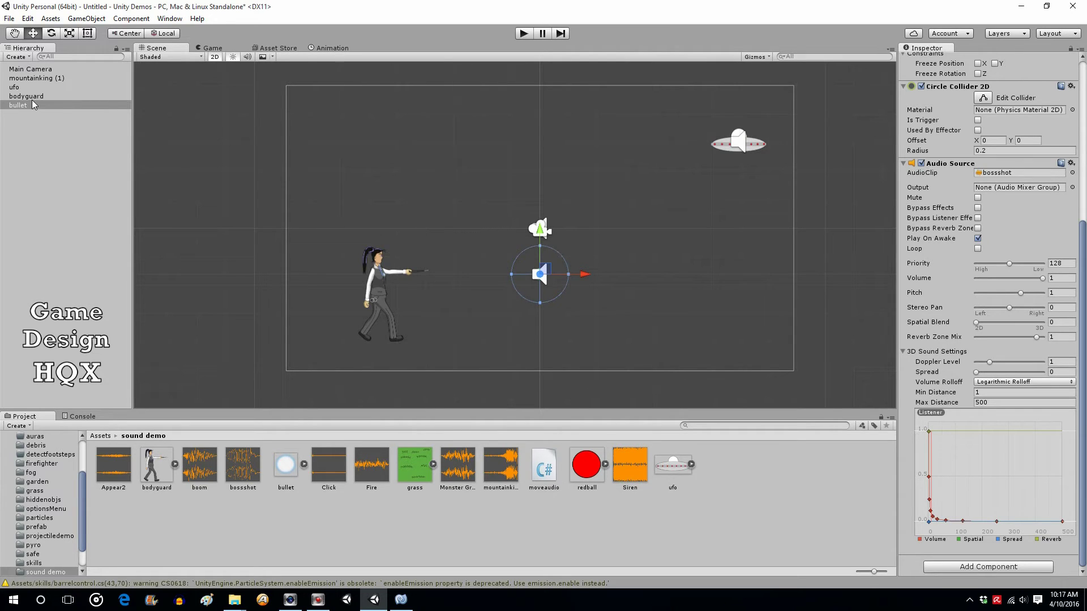
# - Turn the bullet into a prefab in the sound demo folder and delete its instance from the scene
pyautogui.moveTo(31, 98); pyautogui.dragTo(774, 470)
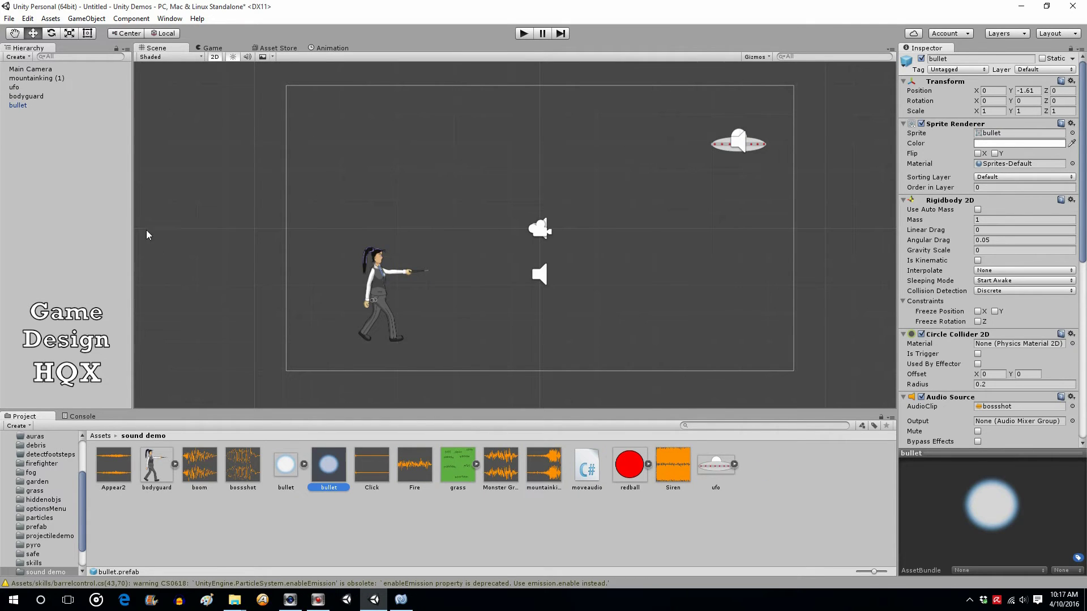
pyautogui.click(17, 105)
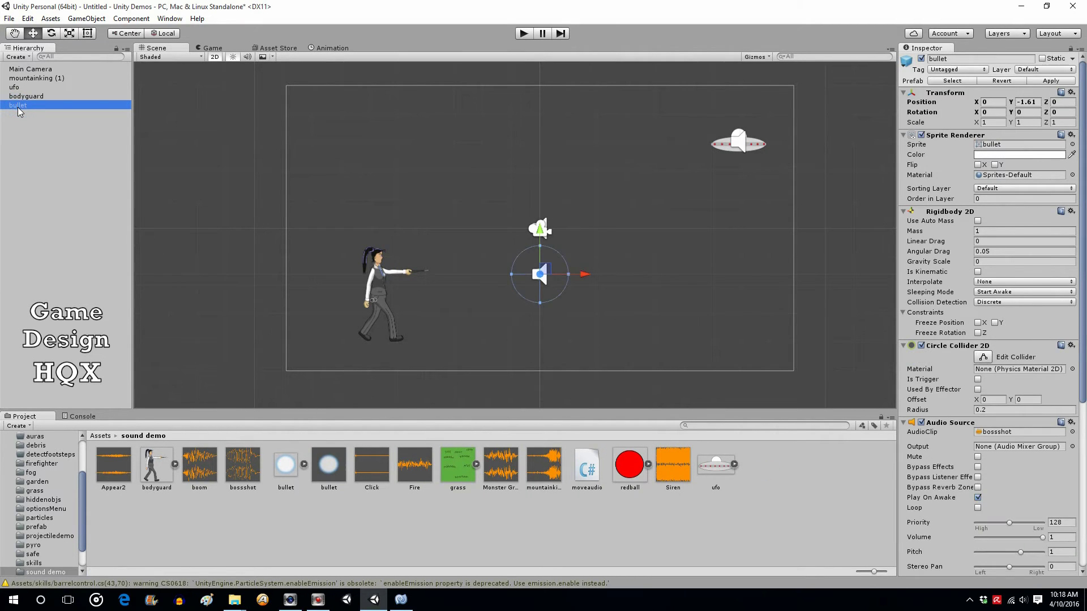
pyautogui.press('Delete')
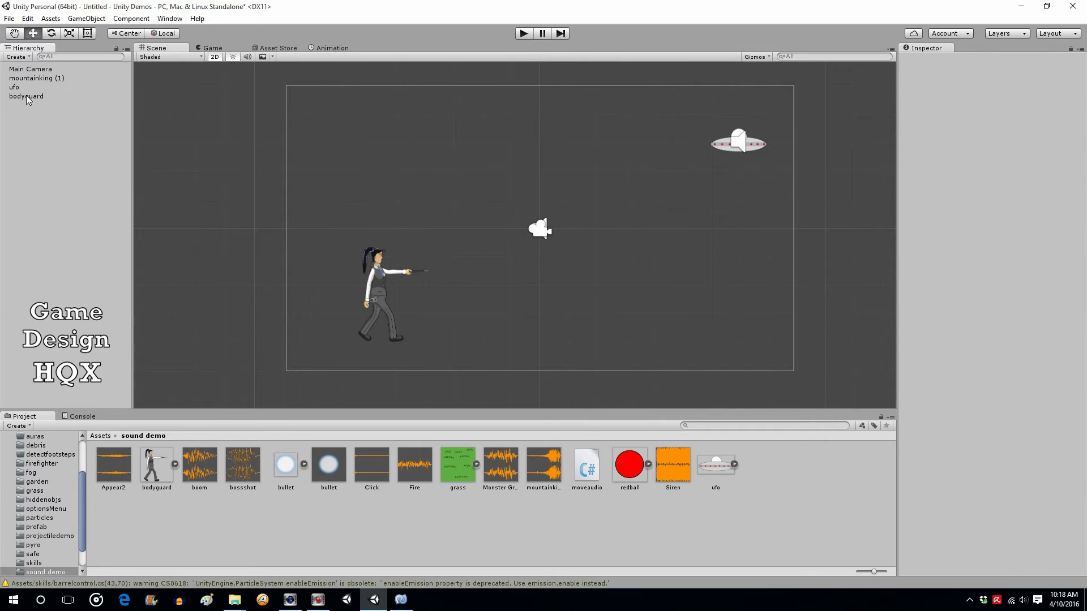
# - Turn off Play On Awake for the ufo's siren audio source
pyautogui.click(17, 88)
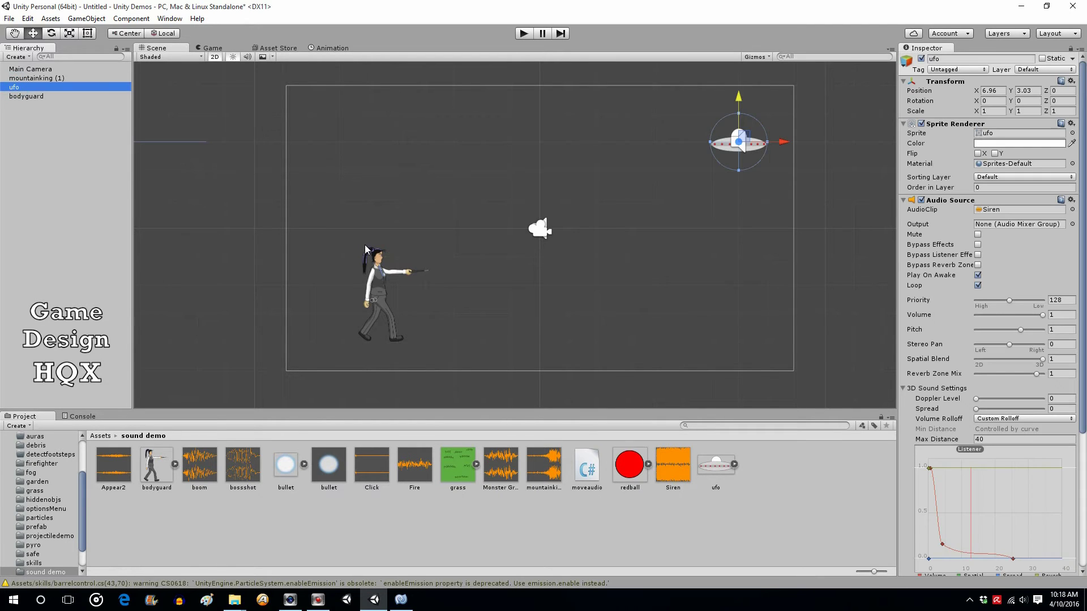
pyautogui.click(978, 275)
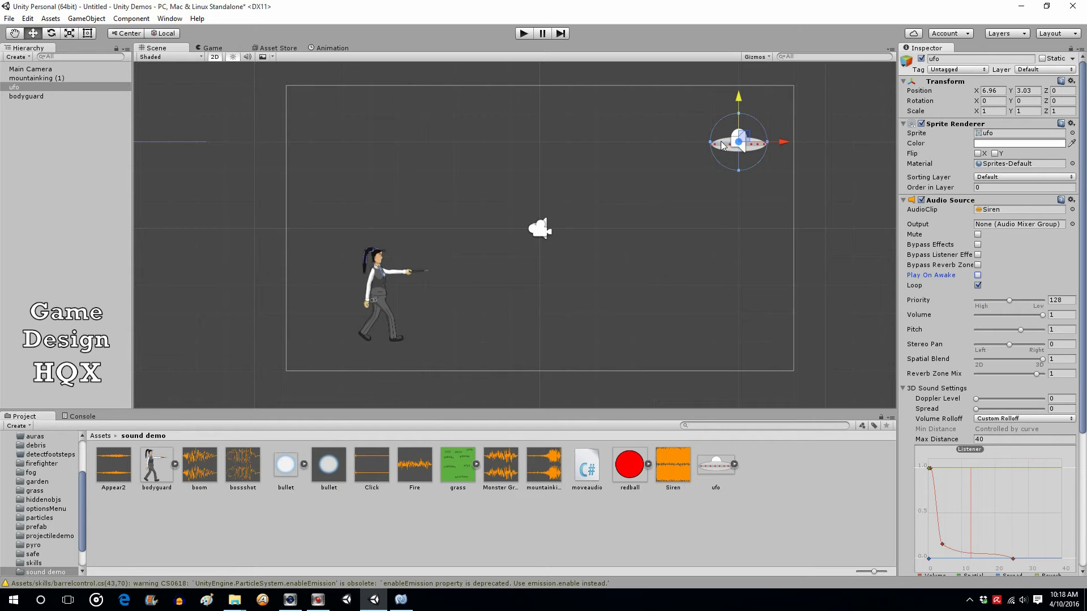
# - Give the bodyguard sprite a custom pivot at the gun's muzzle, about X 0.87, Y 0.71, apply it, and select the bodyguard in the scene
pyautogui.click(26, 97)
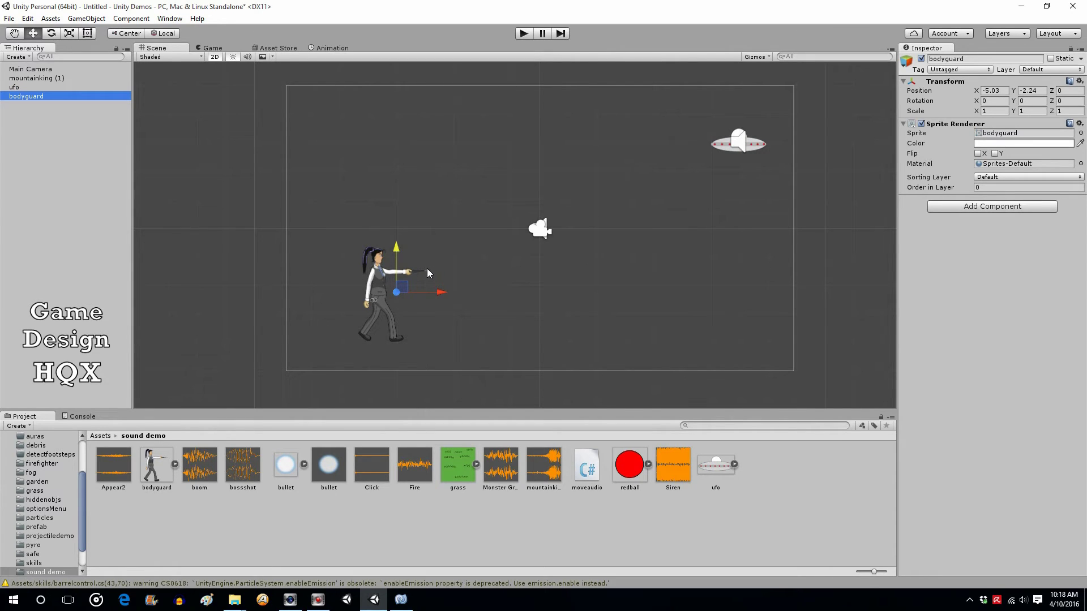
pyautogui.click(165, 453)
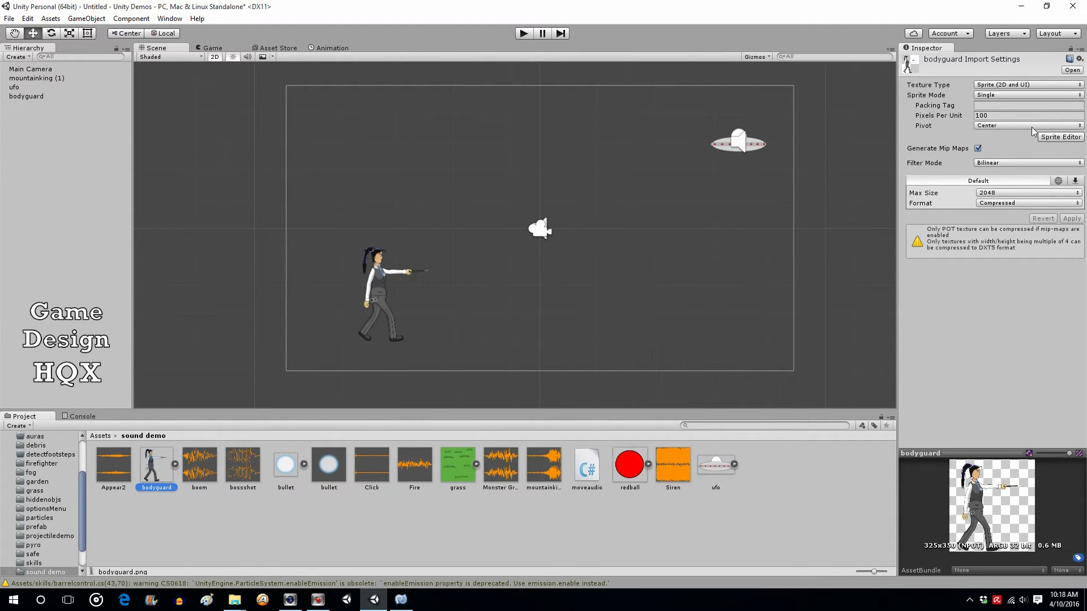
pyautogui.click(1061, 137)
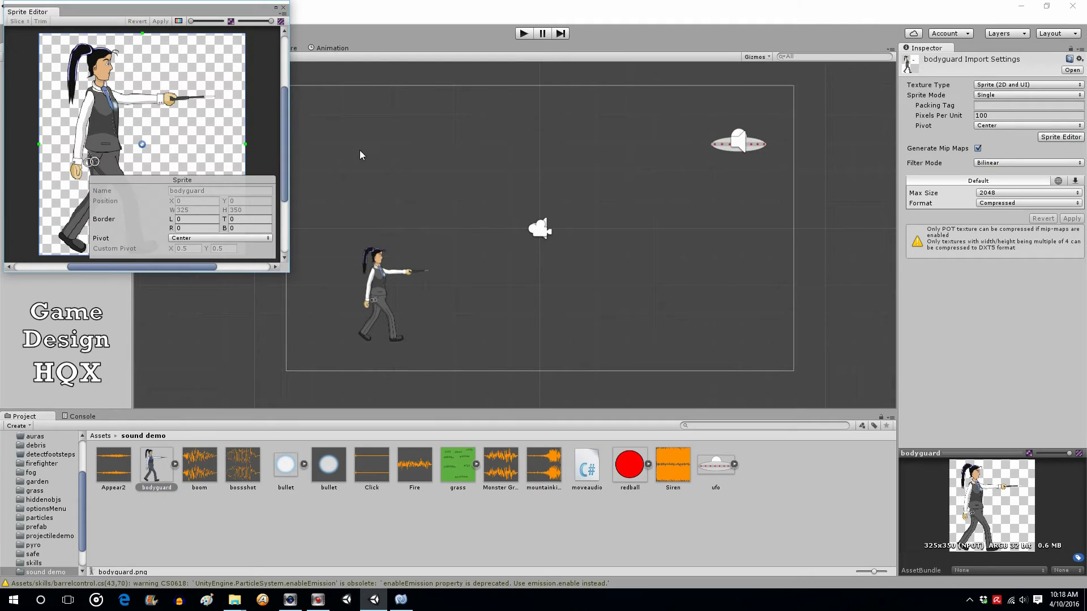
pyautogui.click(209, 238)
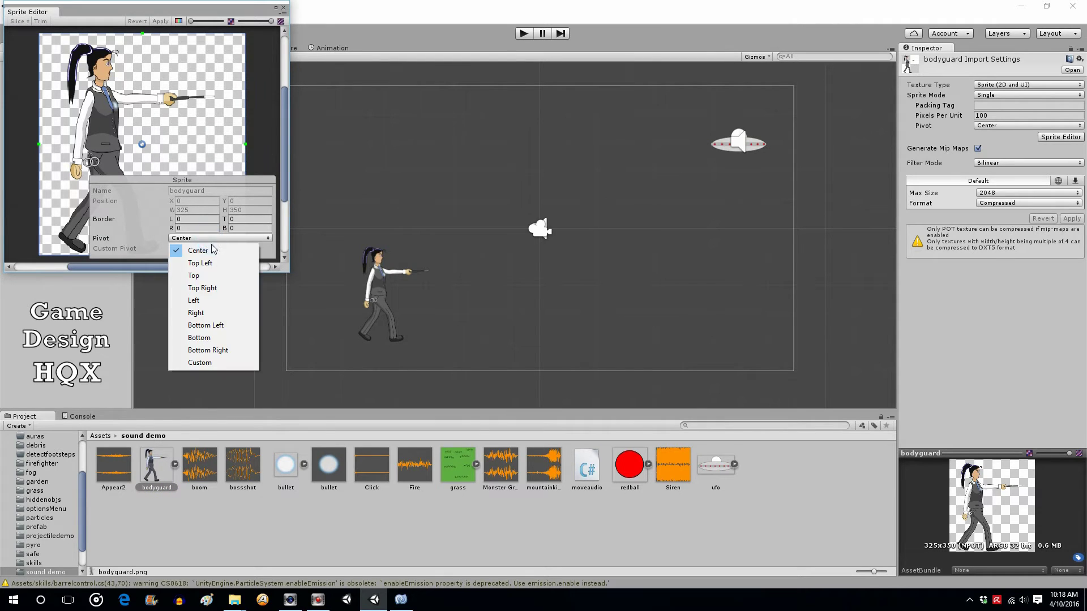
pyautogui.click(203, 363)
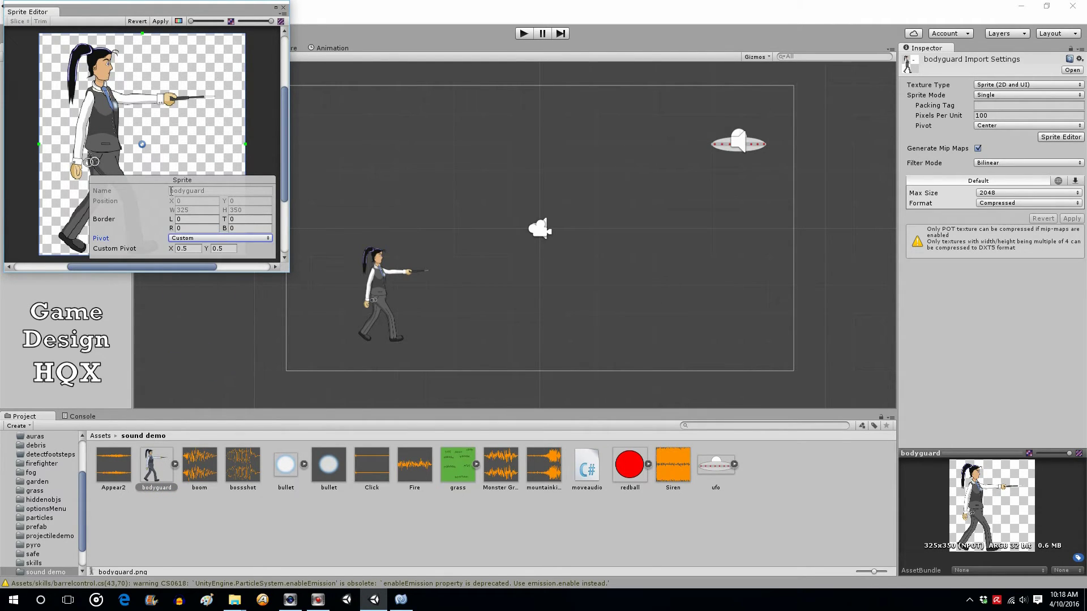
pyautogui.moveTo(142, 144); pyautogui.dragTo(219, 98)
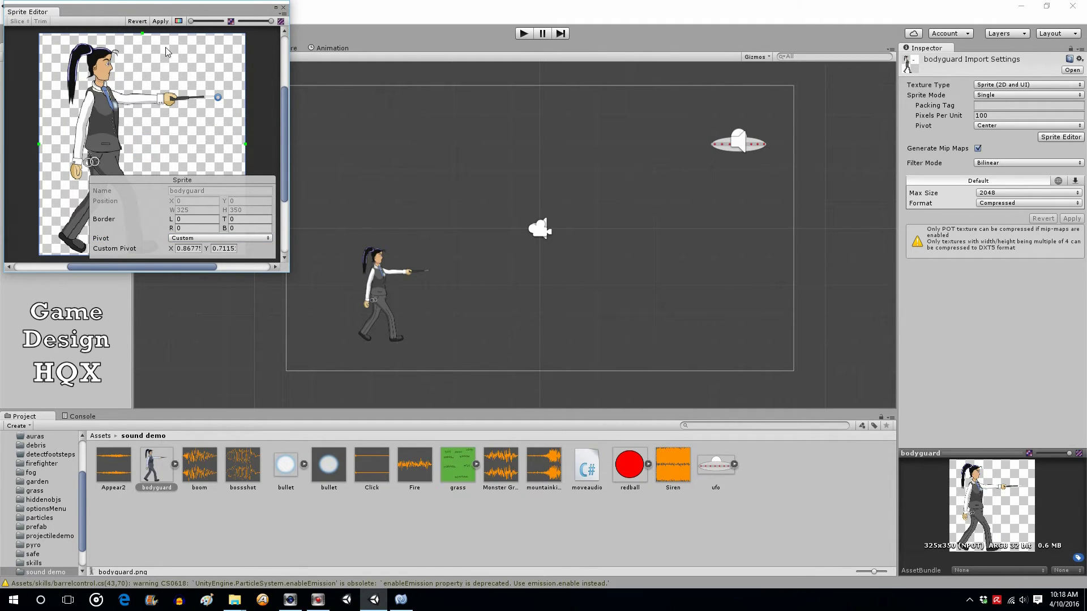
pyautogui.click(160, 22)
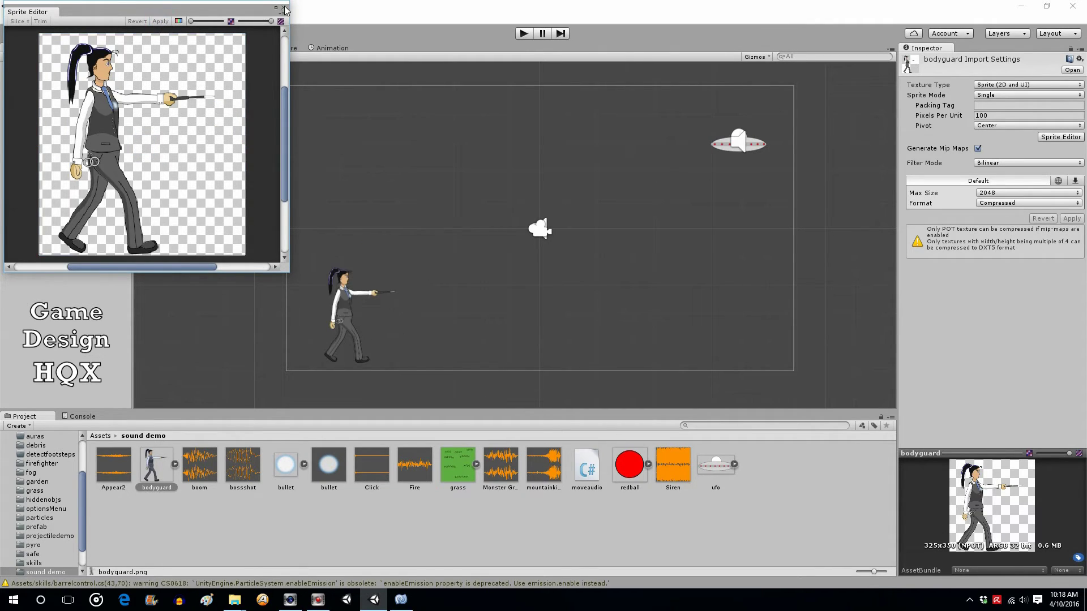
pyautogui.click(283, 7)
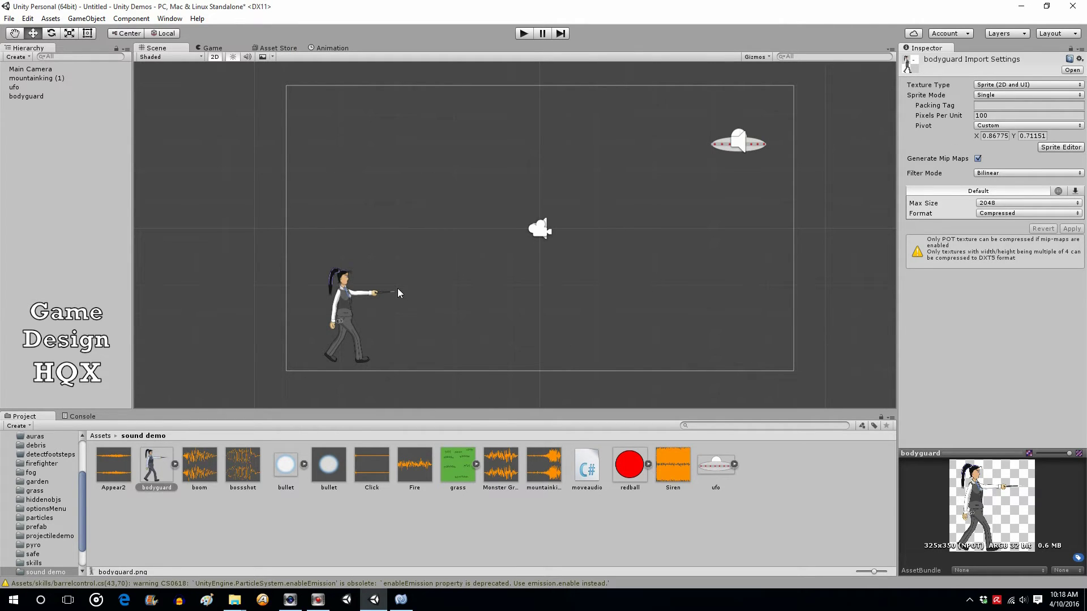
pyautogui.click(341, 308)
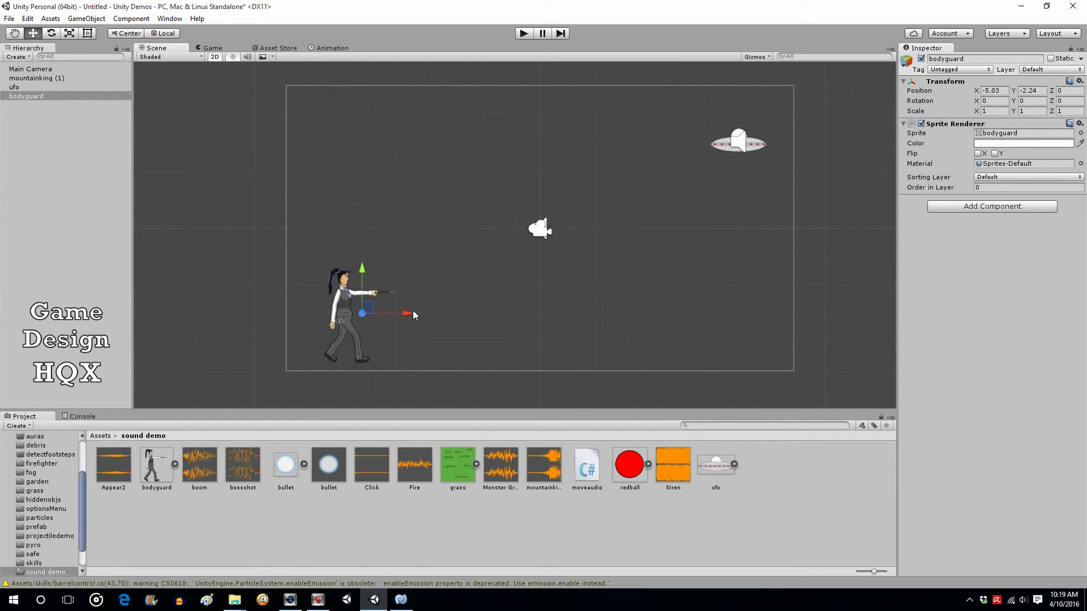
# - Create a C# script named bodyGcontrol in the sound demo folder and attach it to the bodyguard
pyautogui.rightClick(480, 522)
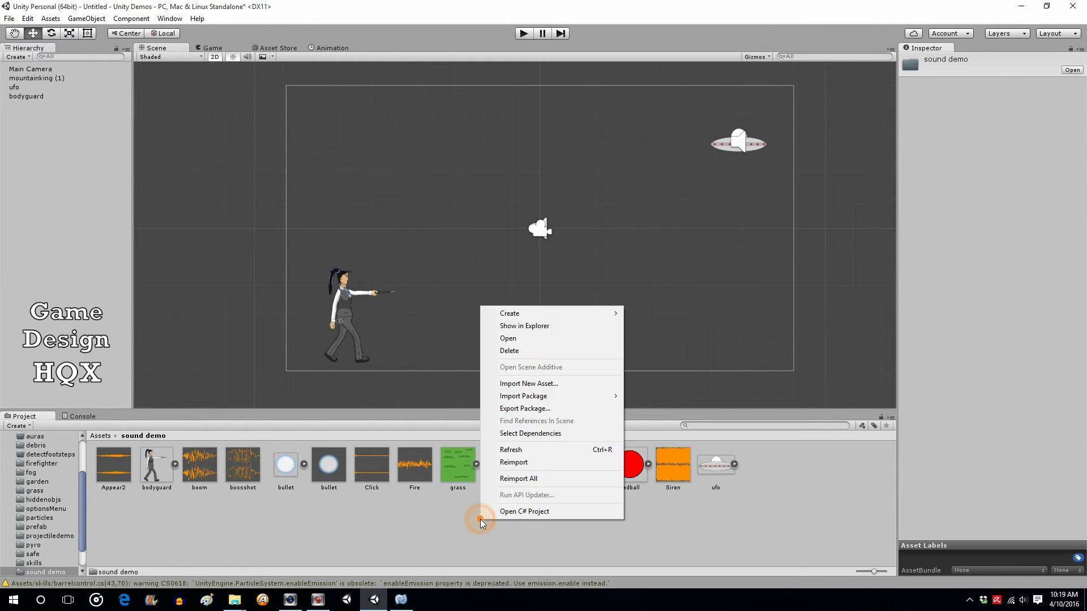
pyautogui.moveTo(565, 314)
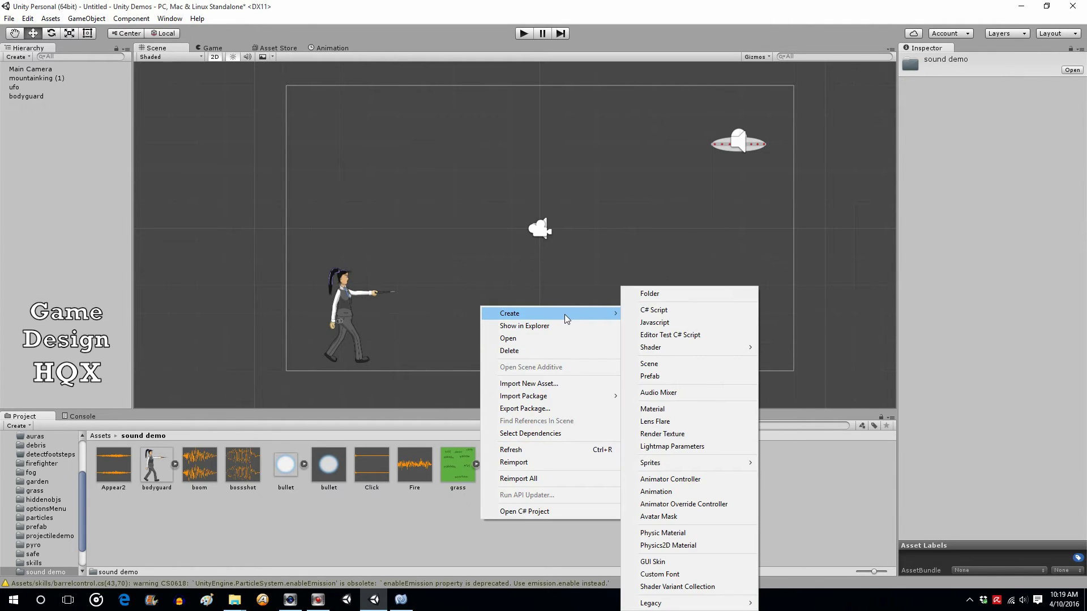
pyautogui.click(659, 311)
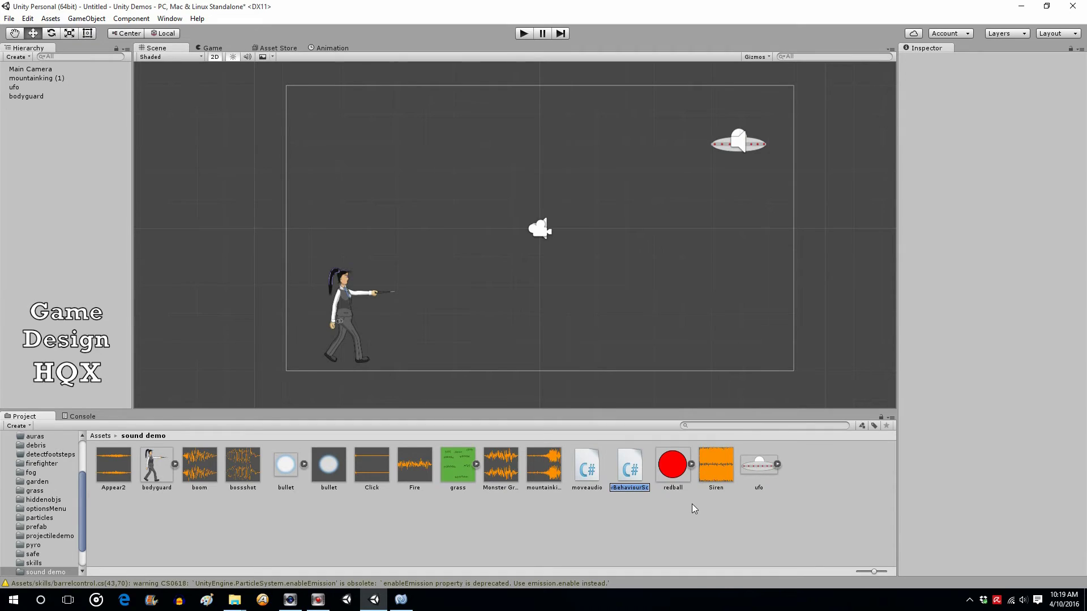
pyautogui.write('bodyGcontroll')
pyautogui.click(656, 527)
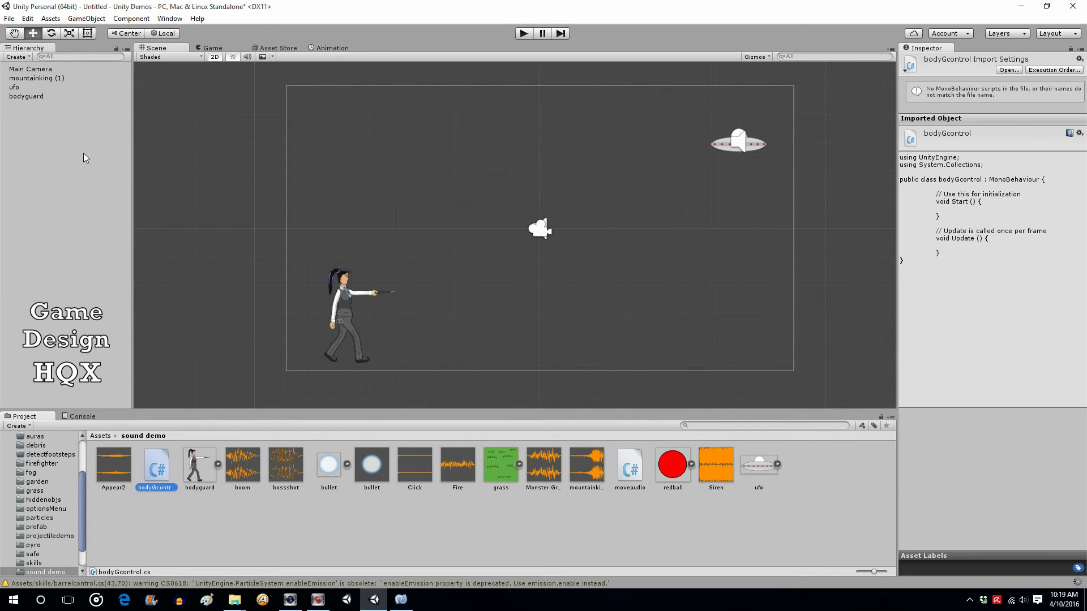
pyautogui.click(30, 96)
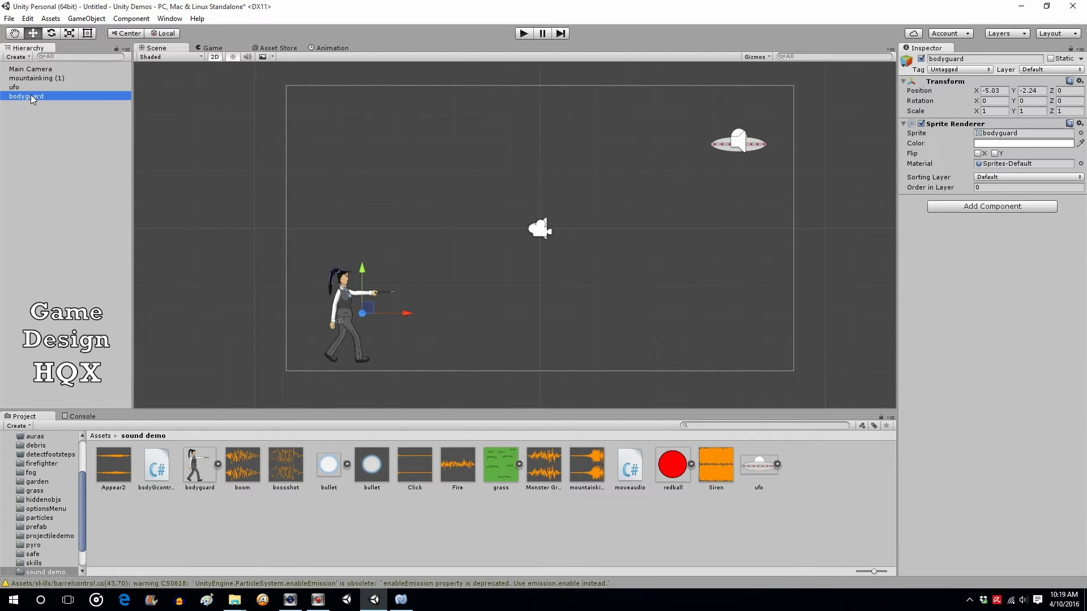
pyautogui.moveTo(157, 465); pyautogui.dragTo(971, 270)
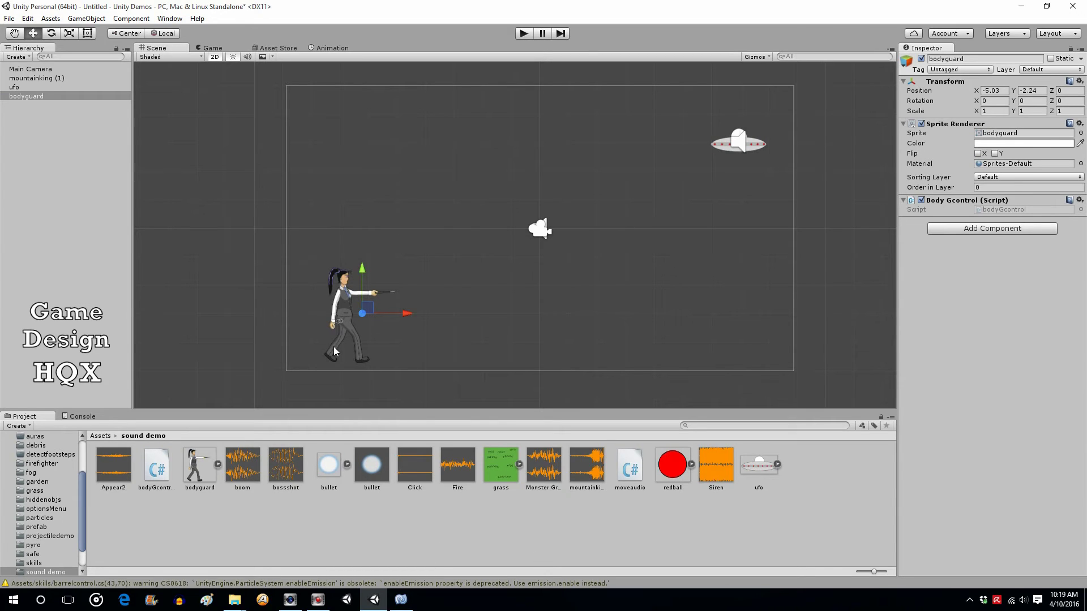
# - Open the bodyGcontrol script from the sound demo folder in MonoDevelop
pyautogui.click(401, 600)
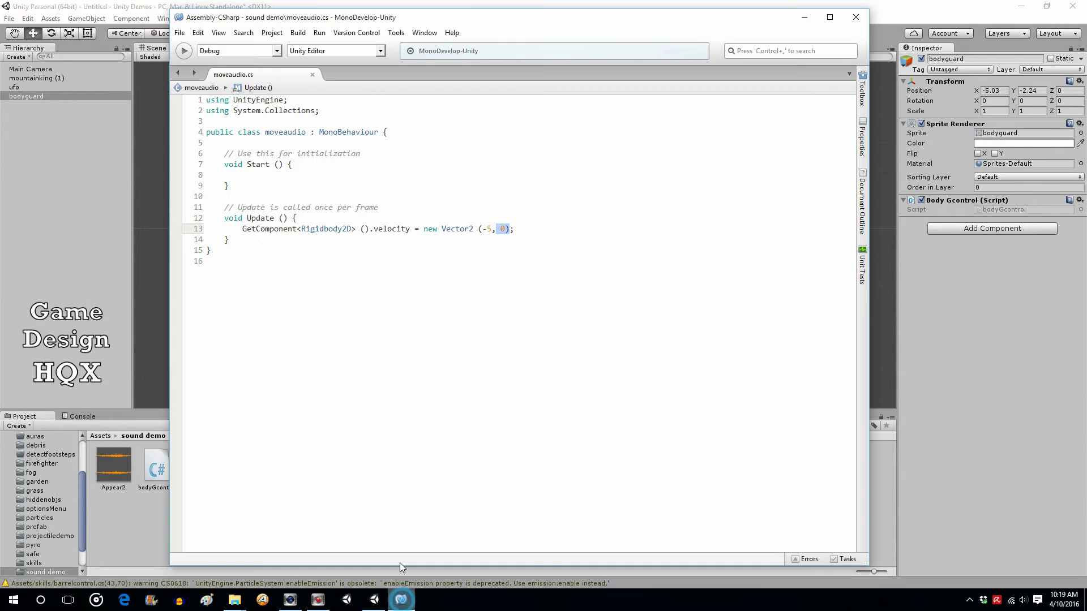
pyautogui.click(127, 6)
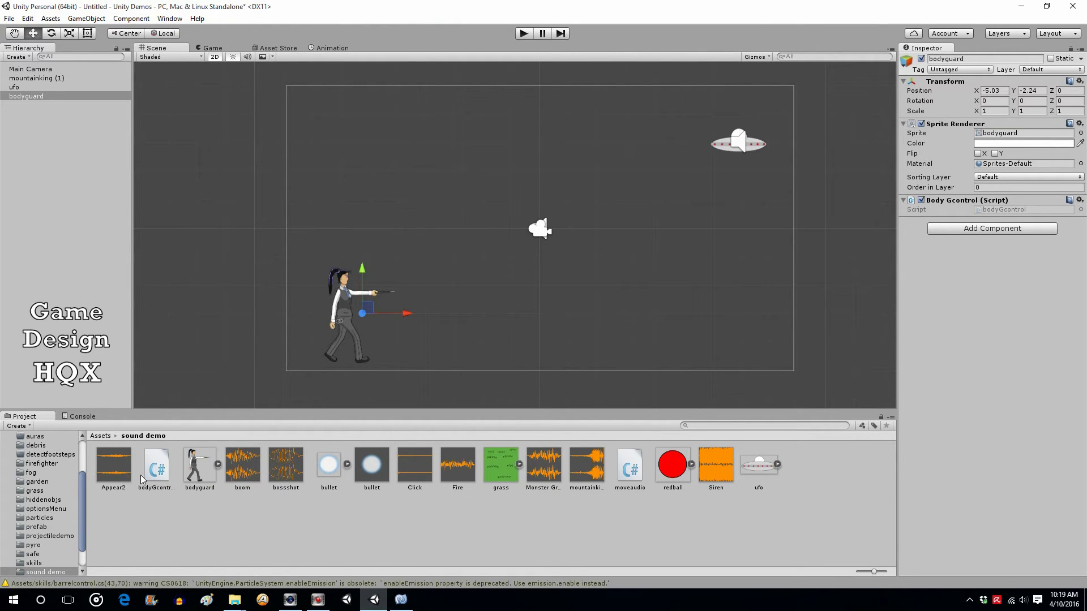
pyautogui.click(163, 473)
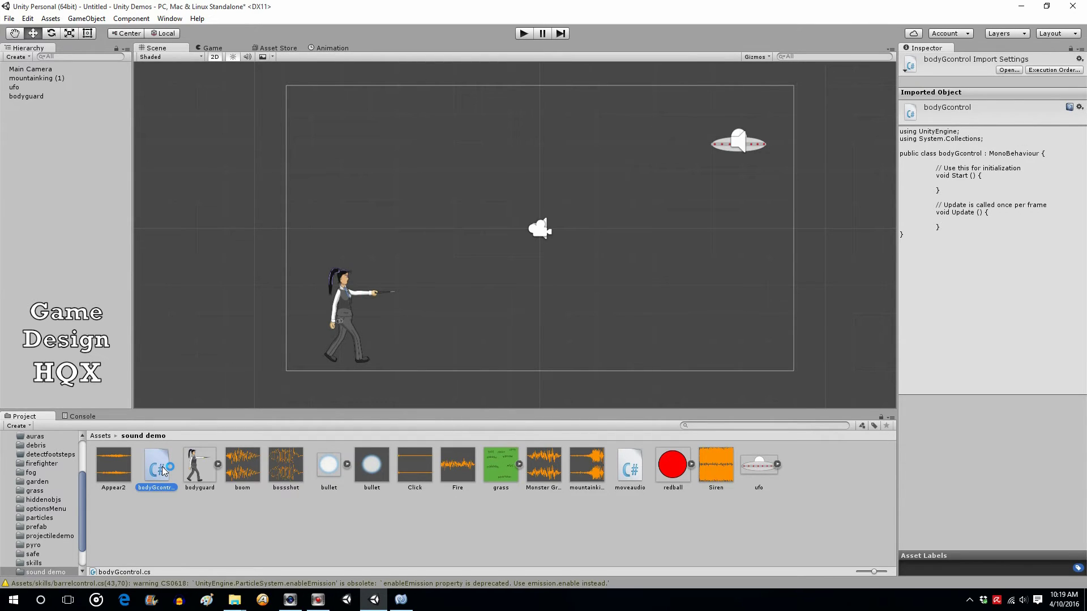
pyautogui.doubleClick(163, 472)
pyautogui.click(714, 535)
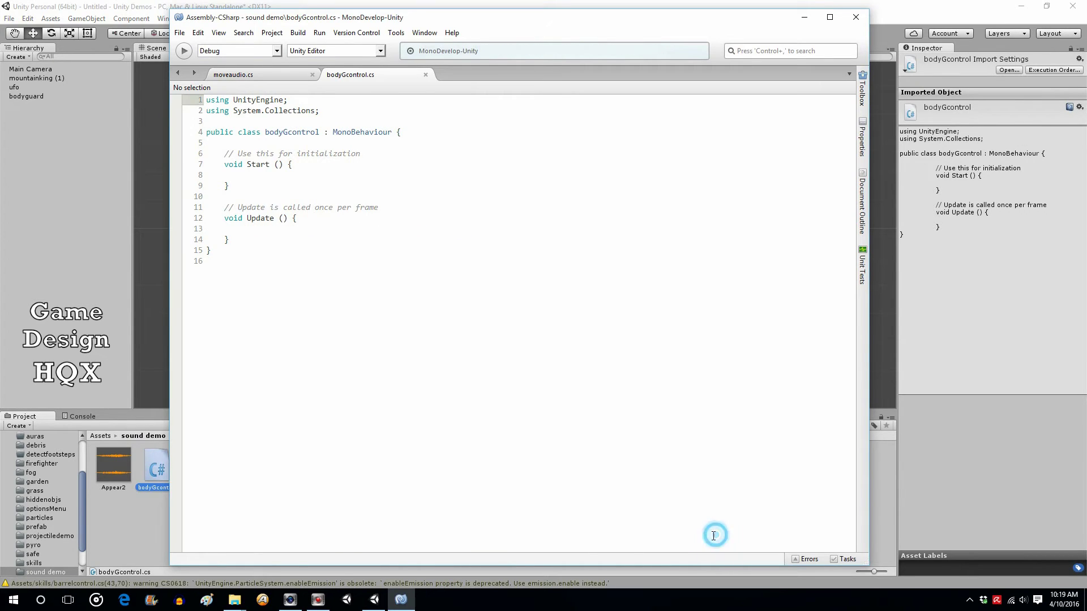
# - Declare the fields "public Transform bulletObj;" and "public KeyCode fireBullet;" above the Start method and save the script
pyautogui.click(231, 153)
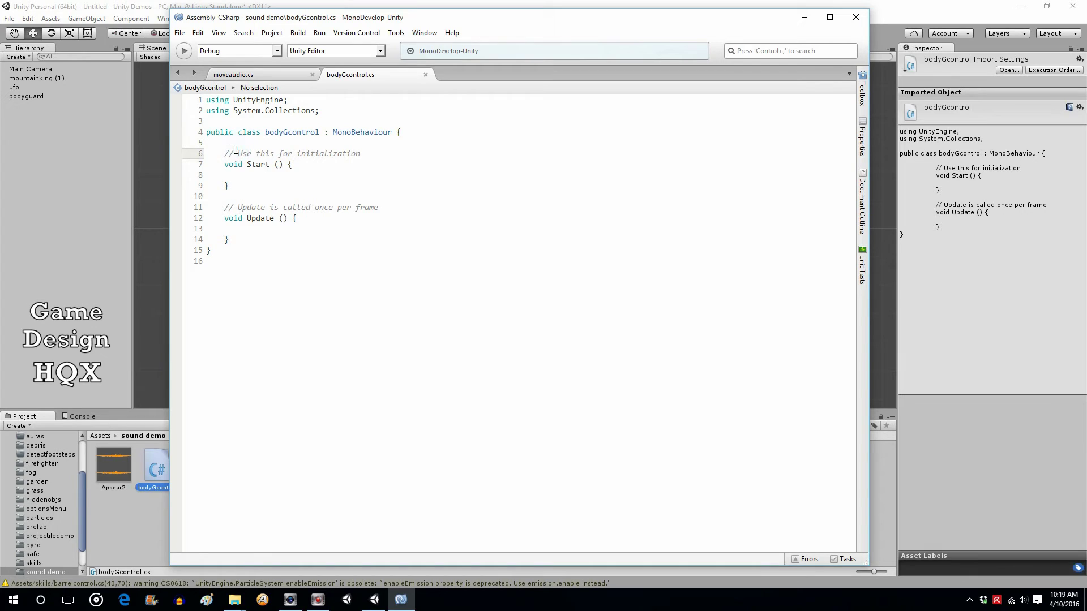
pyautogui.press('Up')
pyautogui.press('Return')
pyautogui.press('Return')
pyautogui.press('Up')
pyautogui.write('public')
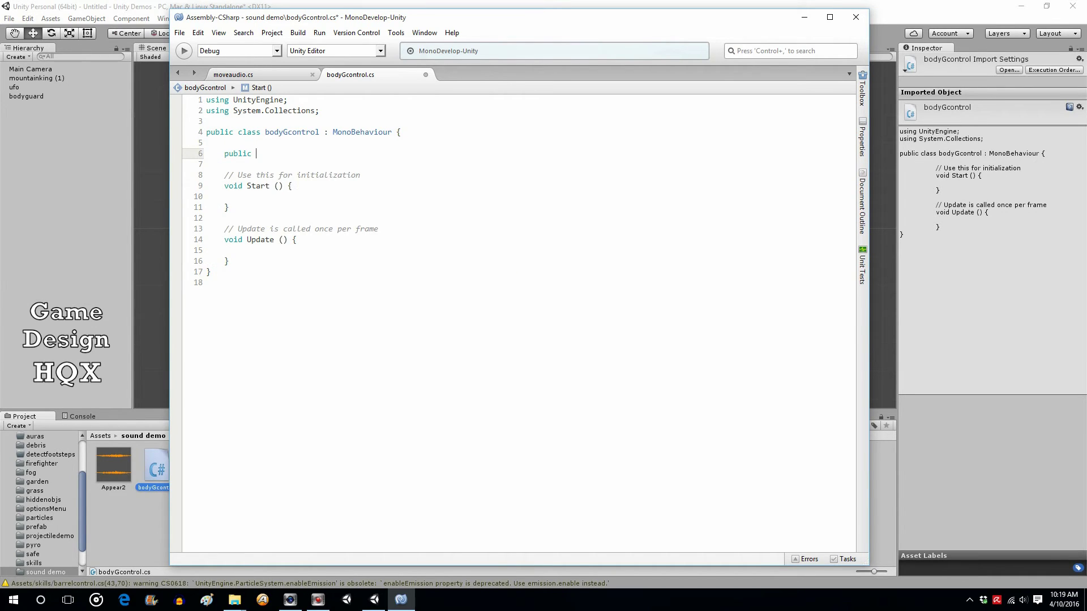
pyautogui.write(' Transform')
pyautogui.write('bulletObj;')
pyautogui.press('Return')
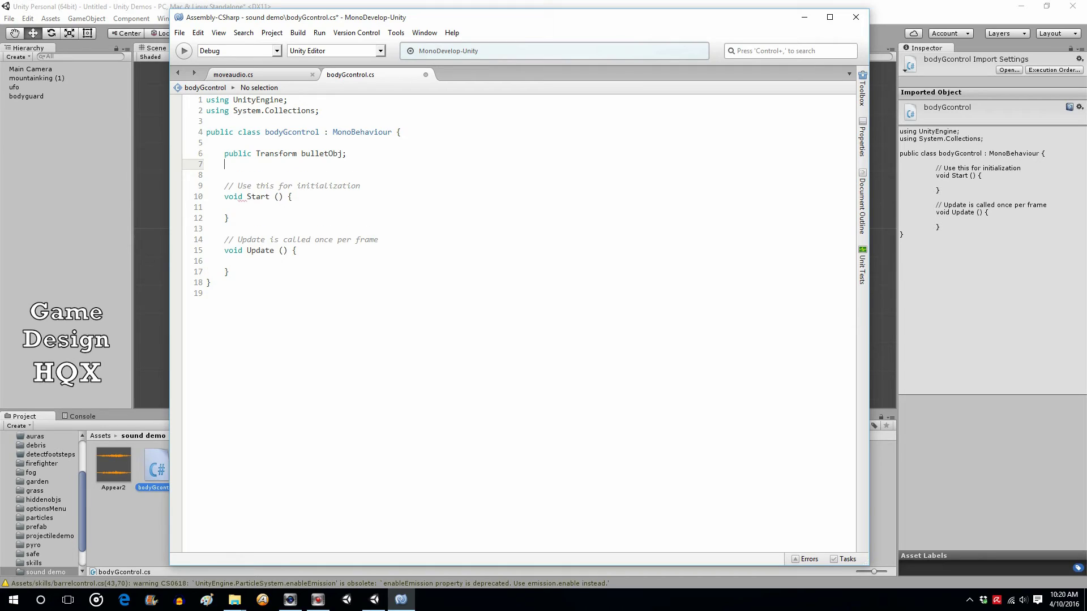
pyautogui.write('public KeyCode fireBullet;')
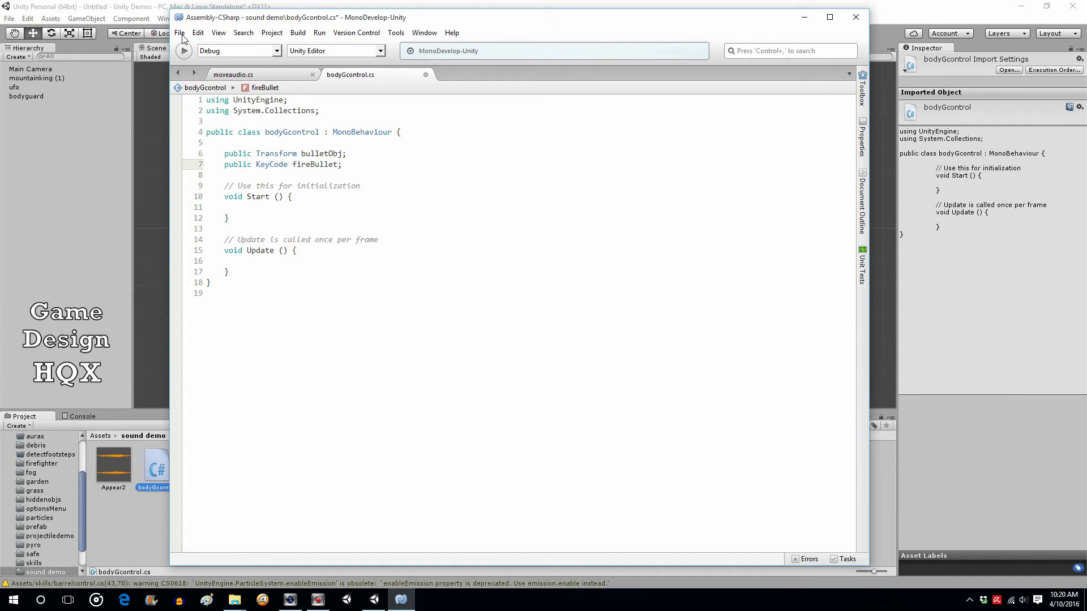
pyautogui.click(179, 33)
pyautogui.click(196, 80)
# - Back in Unity, assign the bullet prefab to the bodyguard script's Bullet Obj and set Fire Bullet to Space
pyautogui.click(106, 4)
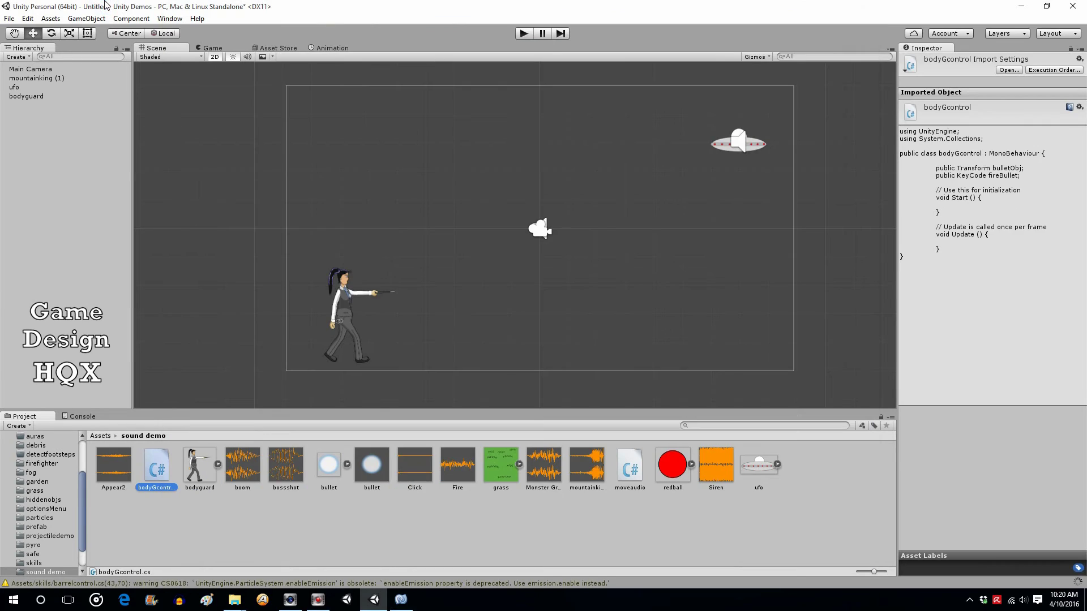
pyautogui.click(22, 98)
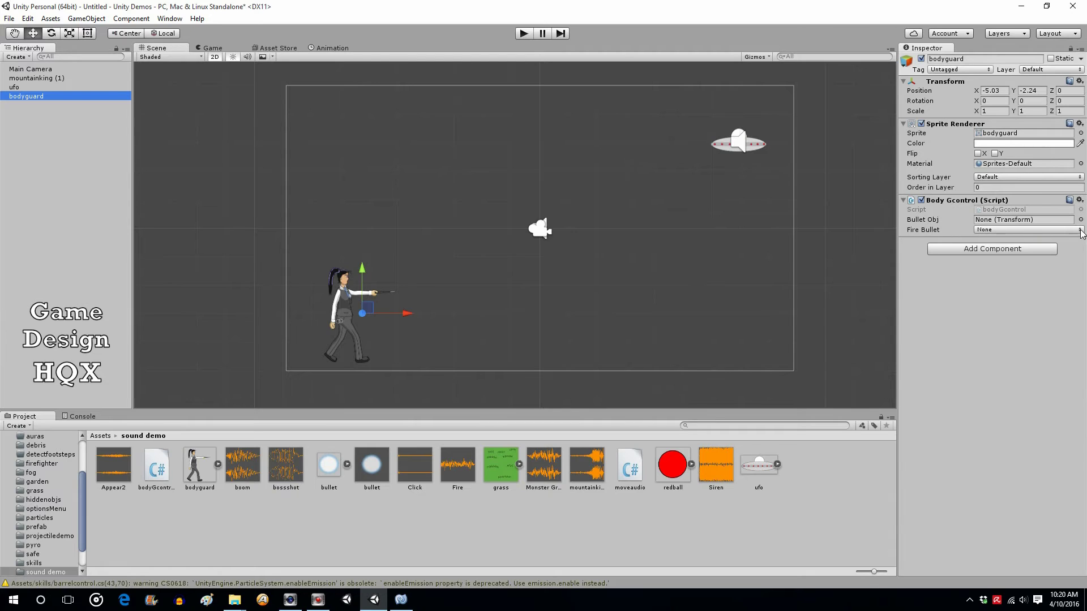
pyautogui.moveTo(378, 472); pyautogui.dragTo(993, 220)
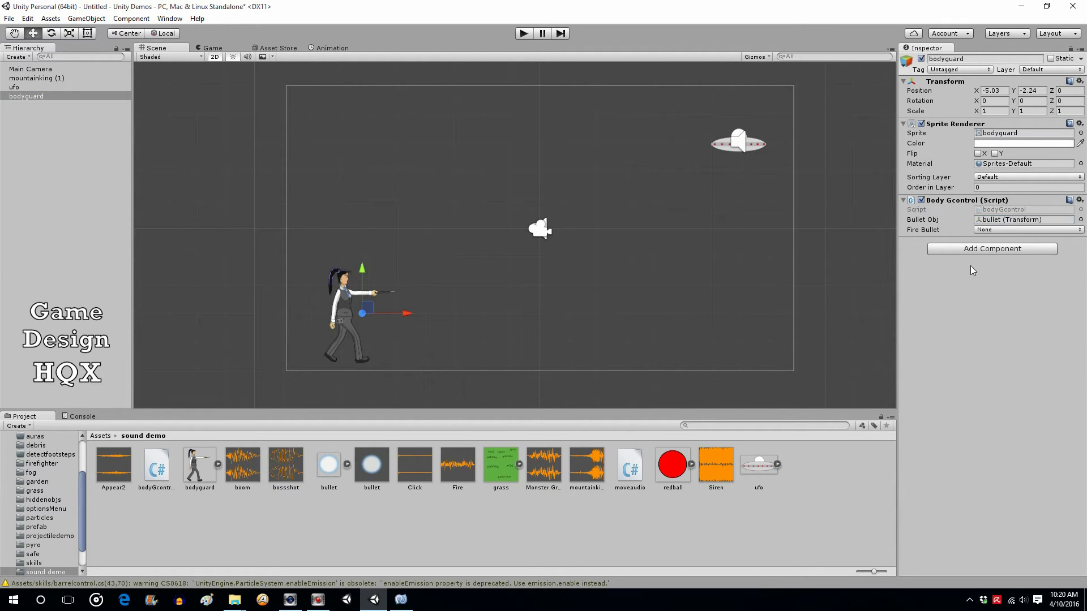
pyautogui.click(1081, 230)
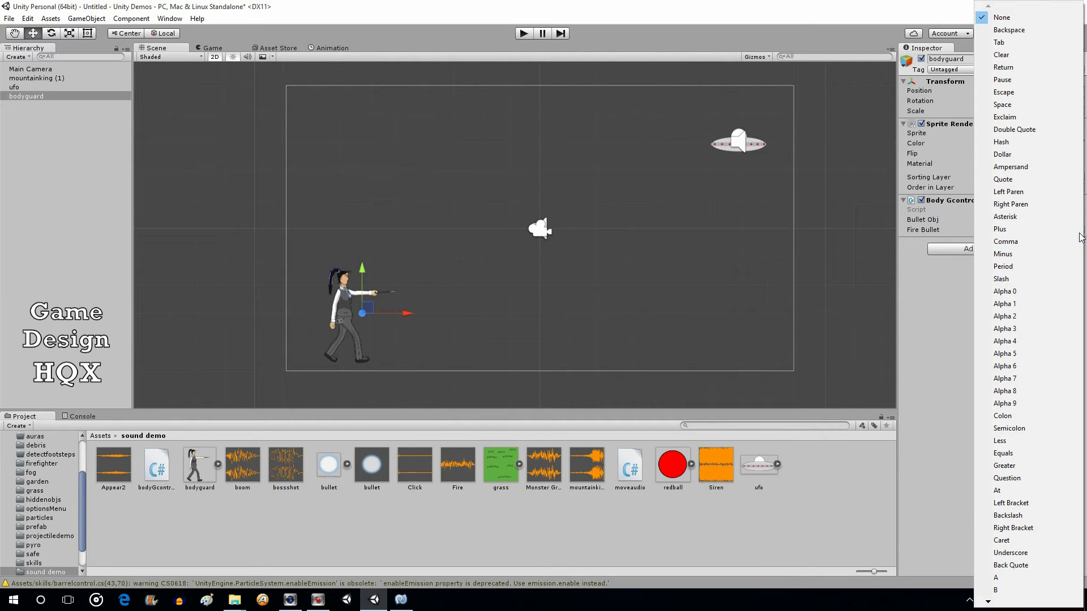
pyautogui.click(1001, 104)
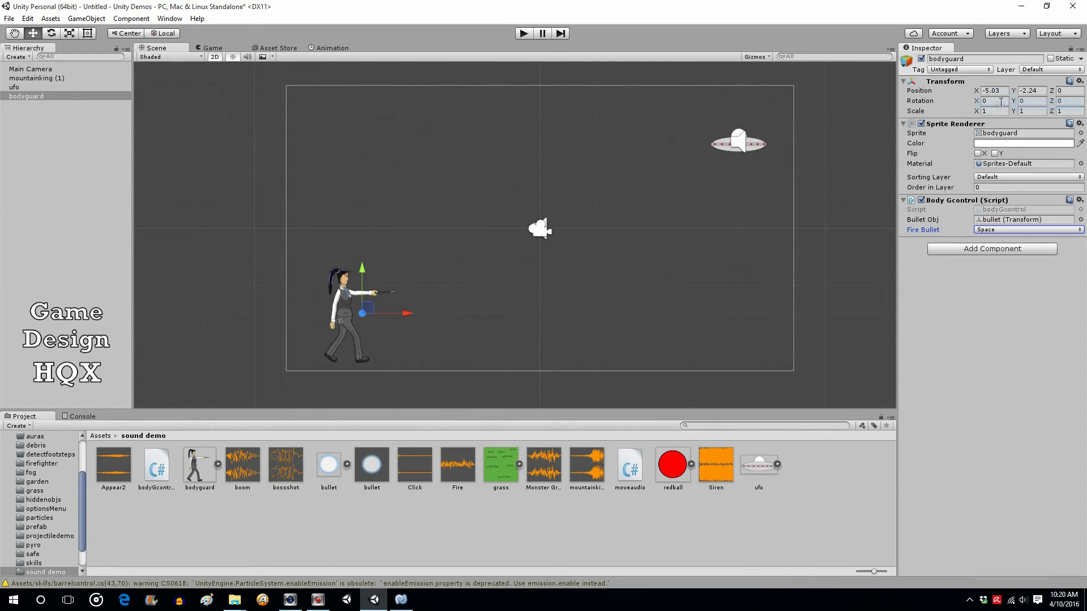
# - In MonoDevelop, begin an Instantiate call inside the bodyGcontrol script's Update method with bulletObj as the object to clone
pyautogui.click(401, 600)
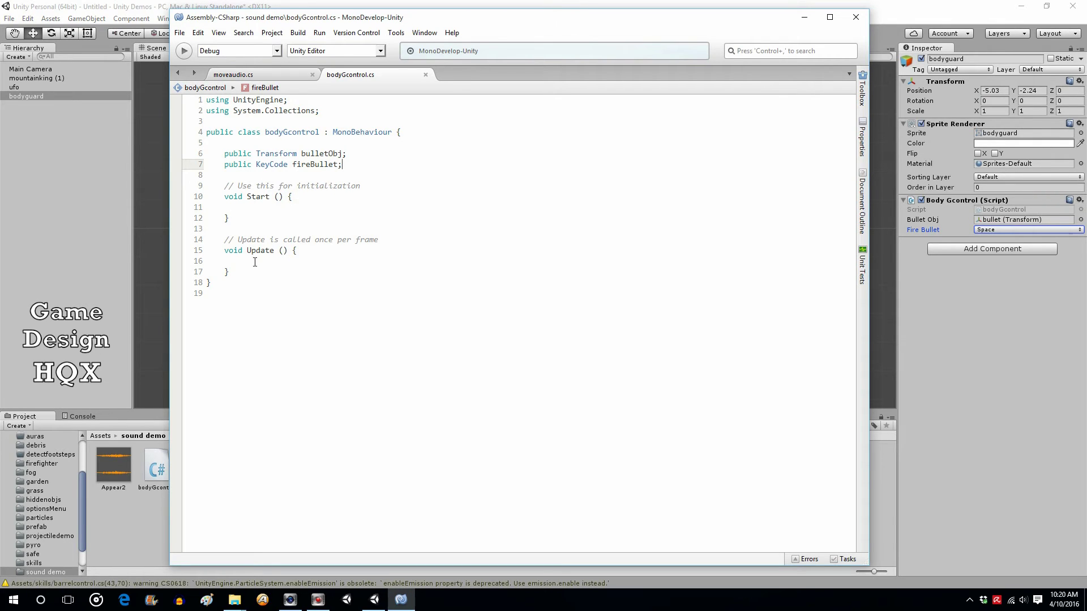
pyautogui.click(256, 260)
pyautogui.press('Return')
pyautogui.press('Return')
pyautogui.press('Up')
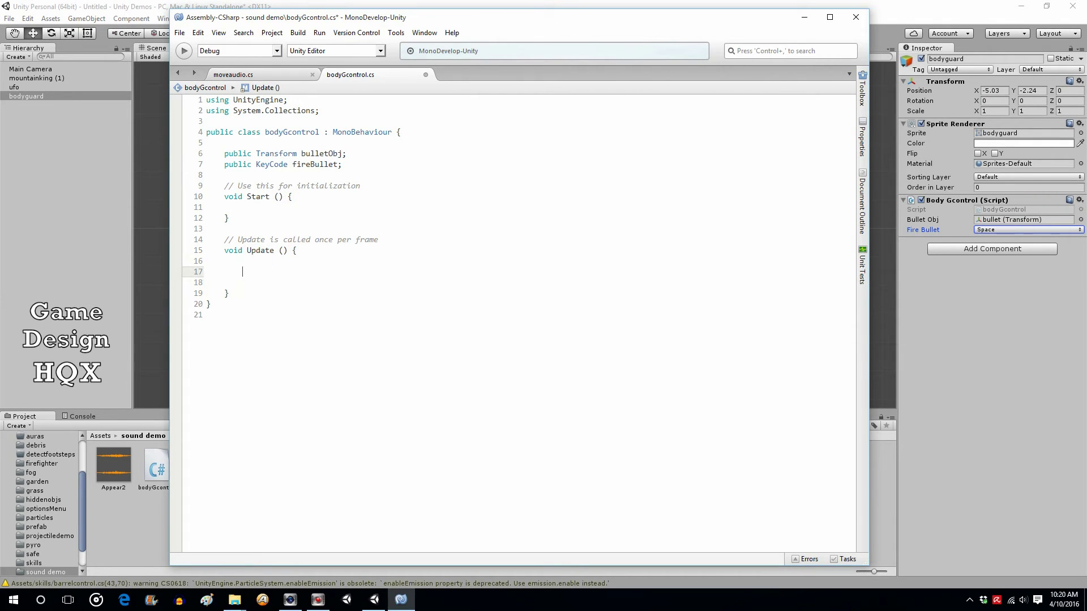
pyautogui.write('Instantiate')
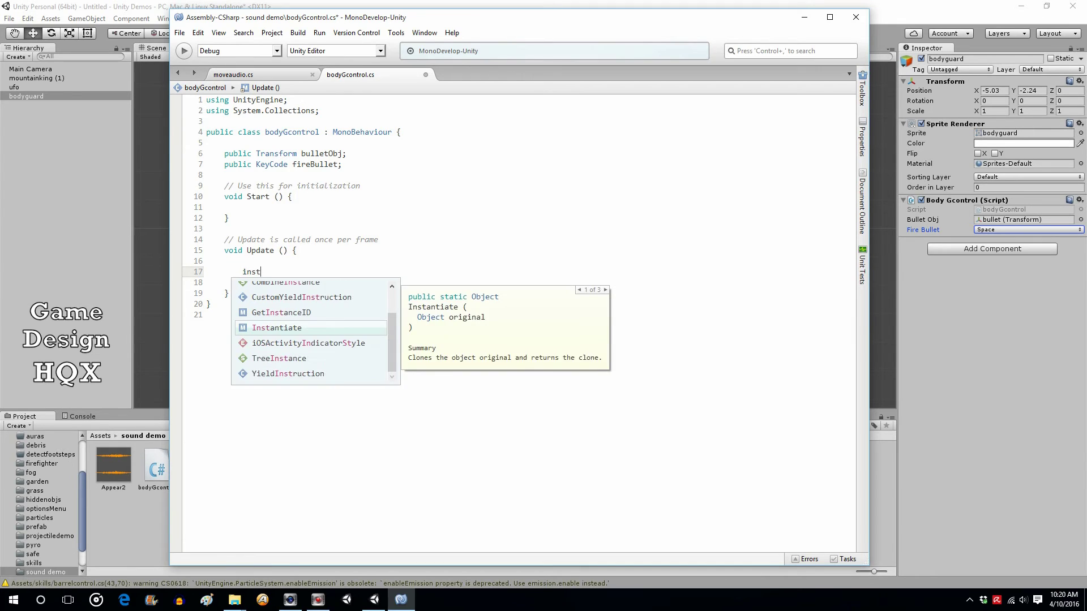
pyautogui.write('(')
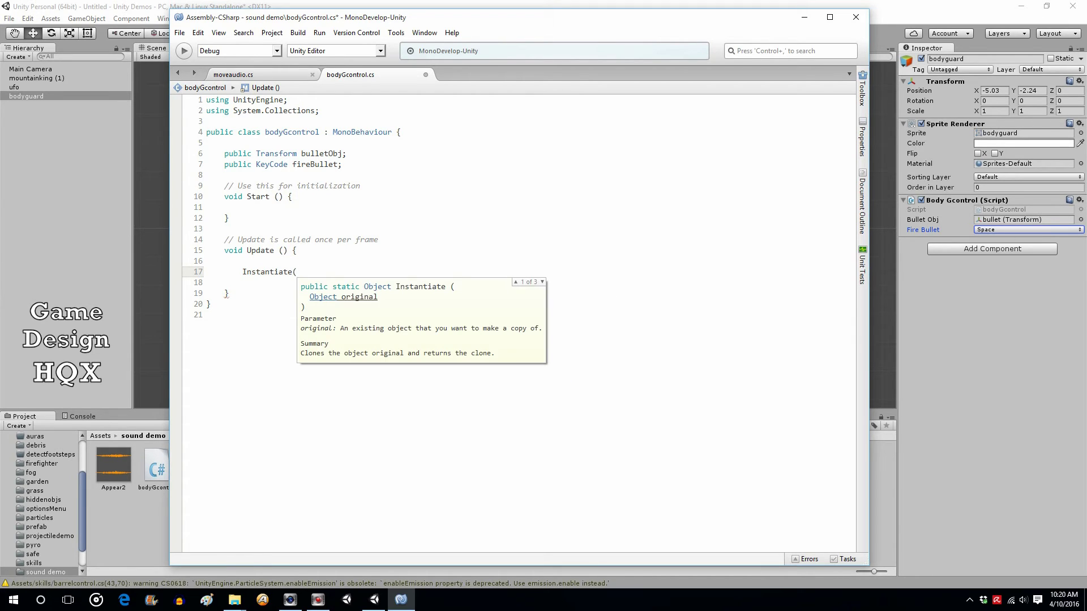
pyautogui.write('bullet')
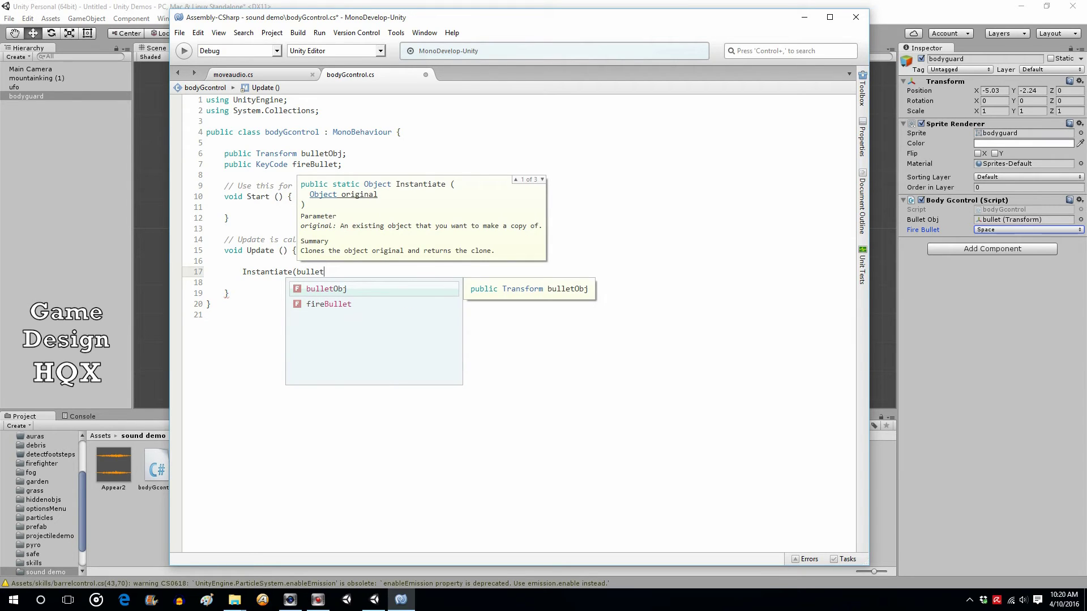
pyautogui.press('Return')
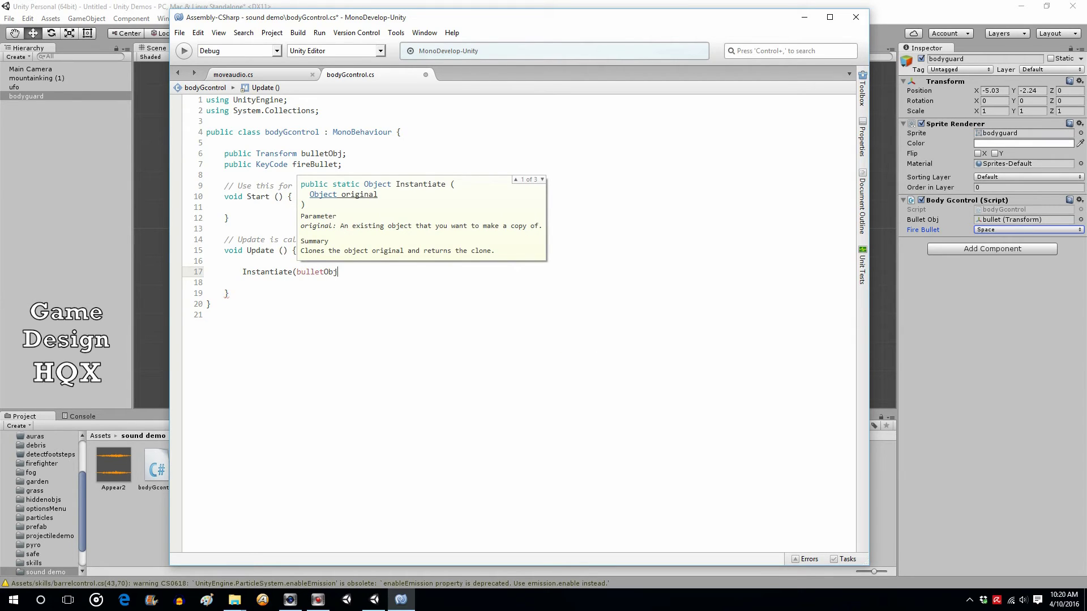
# - Complete the Instantiate call with transform.position as the position and bulletObj.rotation as the rotation, and highlight the position argument
pyautogui.write(',')
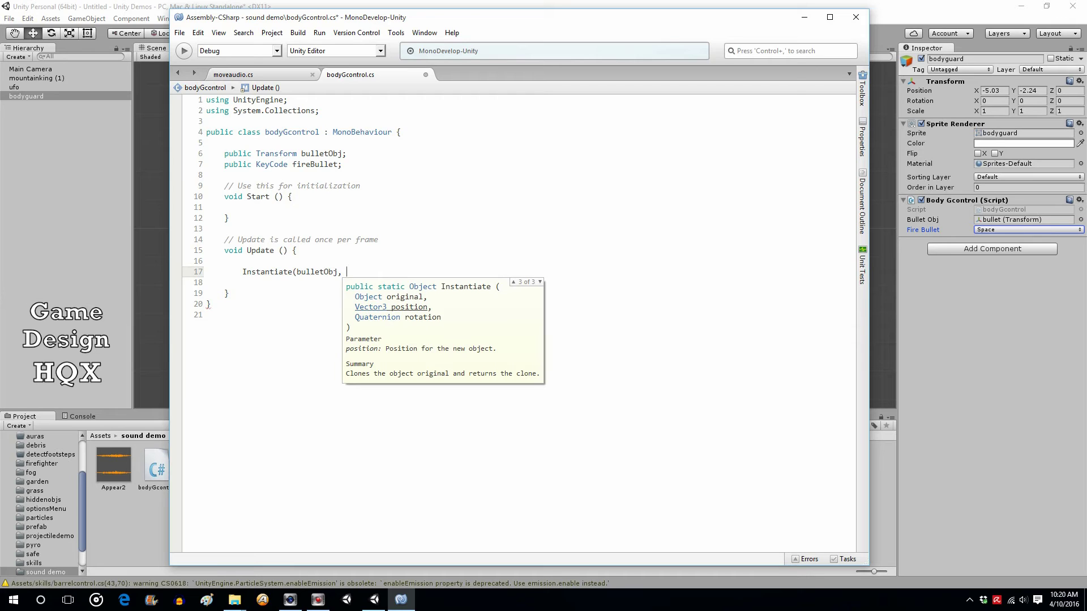
pyautogui.write('trans')
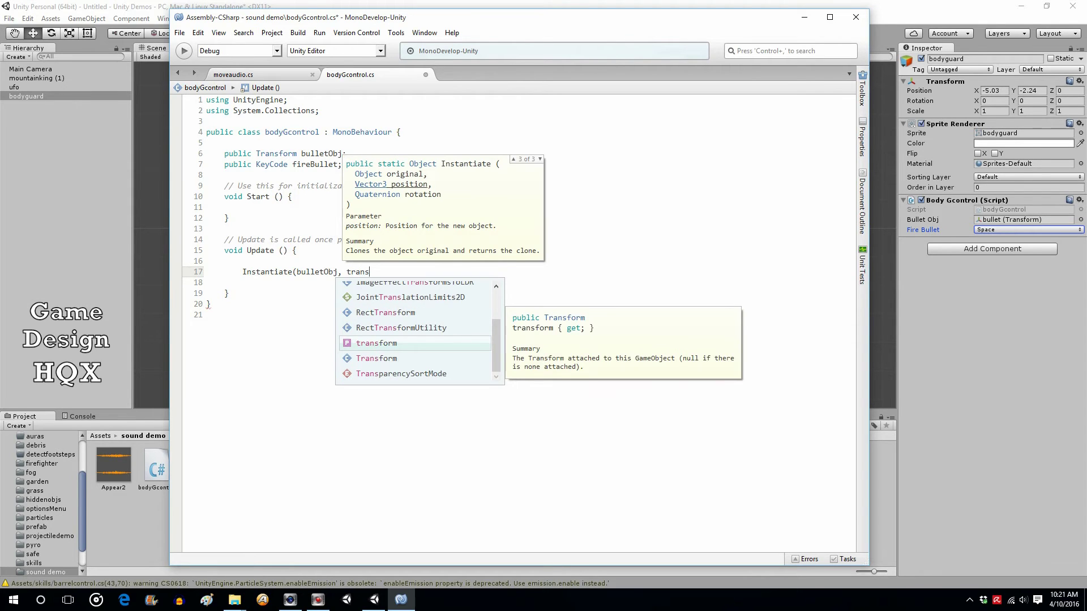
pyautogui.press('Return')
pyautogui.write('.pos')
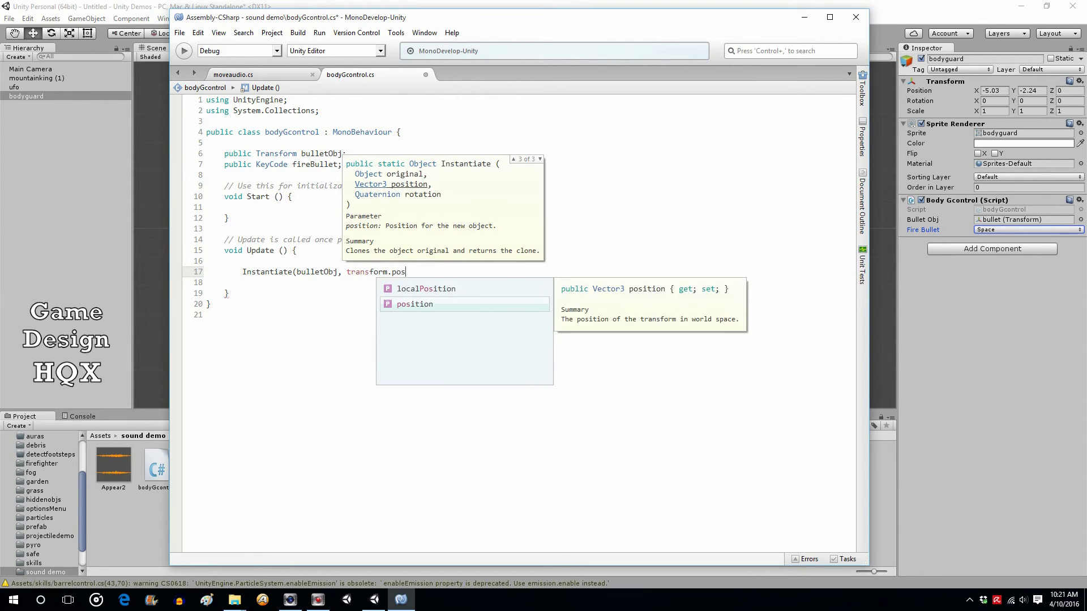
pyautogui.press('Return')
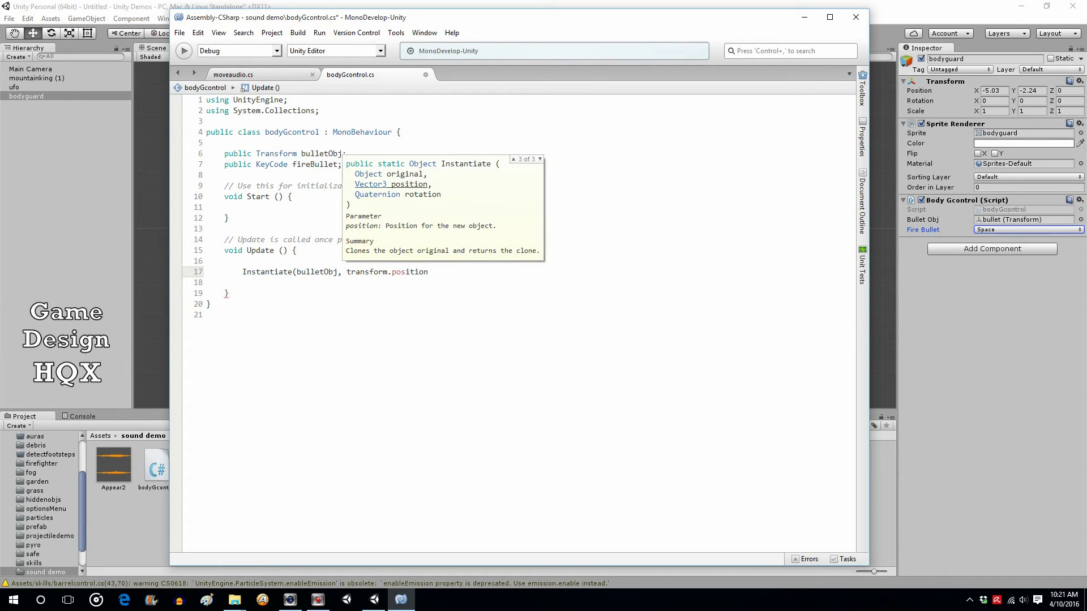
pyautogui.write(',')
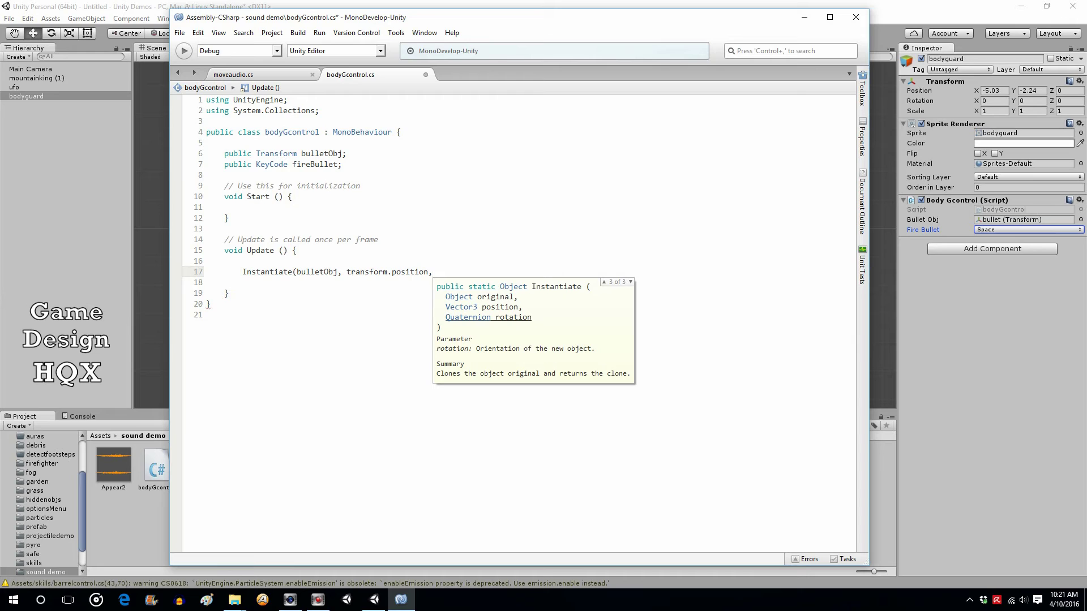
pyautogui.write('bulletObj')
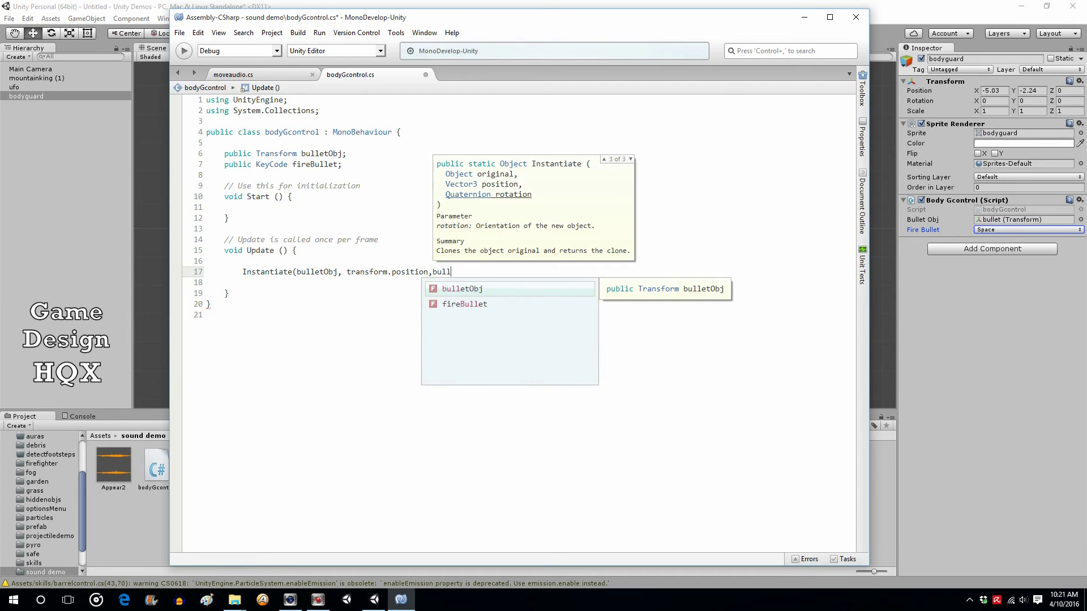
pyautogui.write('.ro')
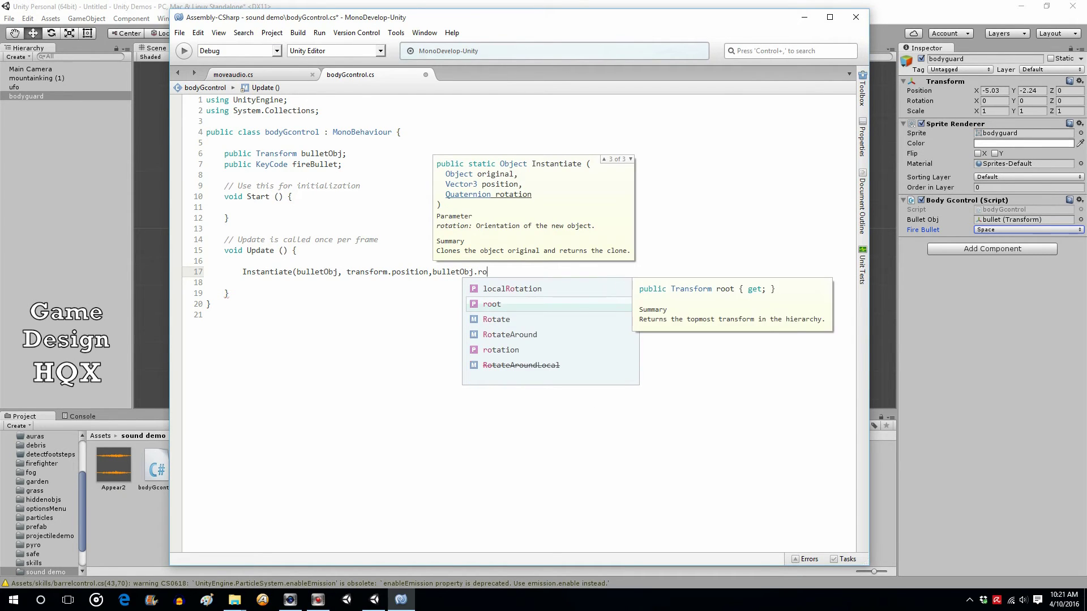
pyautogui.press('Down')
pyautogui.press('Down')
pyautogui.press('Return')
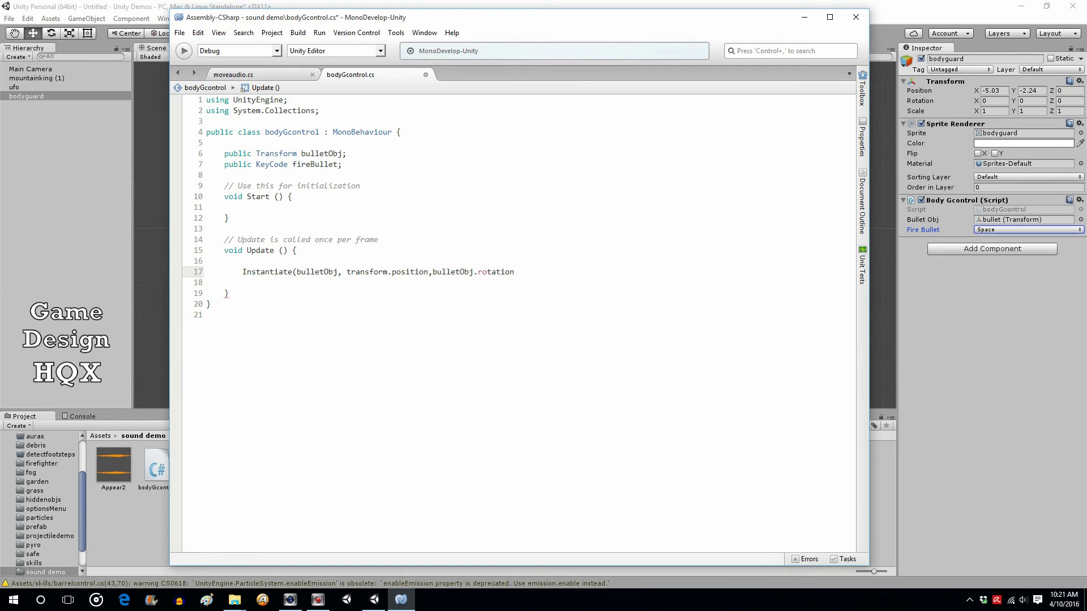
pyautogui.write(');')
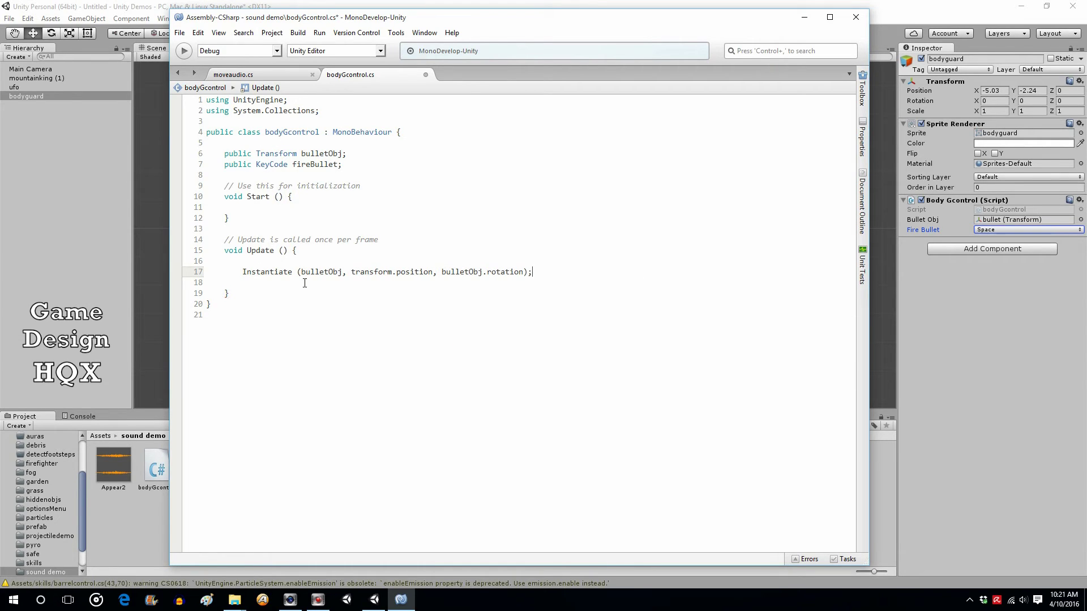
pyautogui.moveTo(306, 271); pyautogui.dragTo(439, 274)
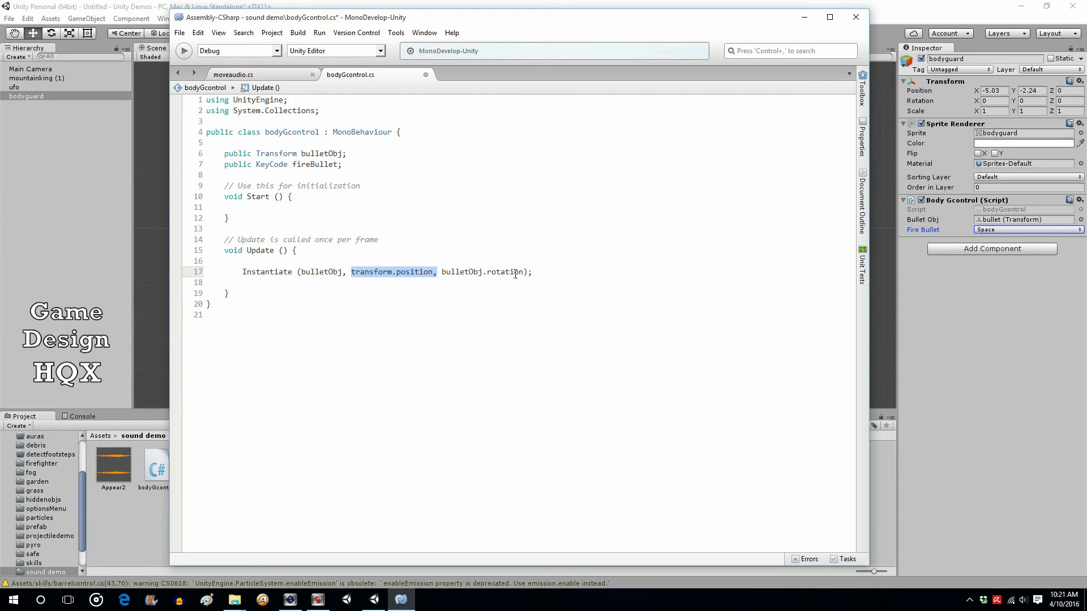
# - Begin an if statement above the Instantiate call in the Update method with Input.GetKeyDown as its condition
pyautogui.moveTo(514, 273)
pyautogui.click(262, 263)
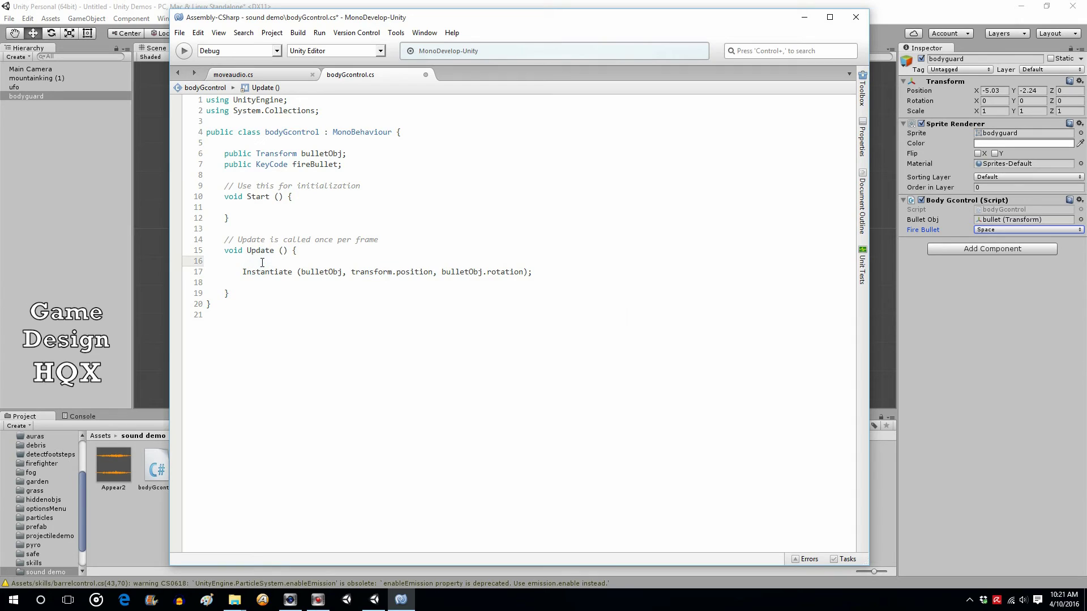
pyautogui.press('Return')
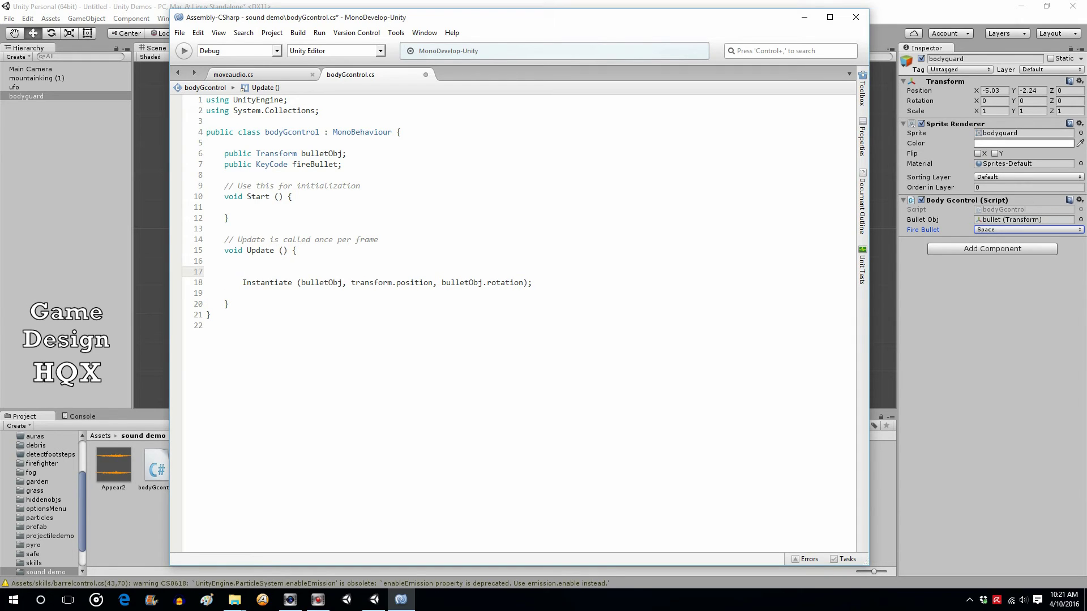
pyautogui.write('if (ino')
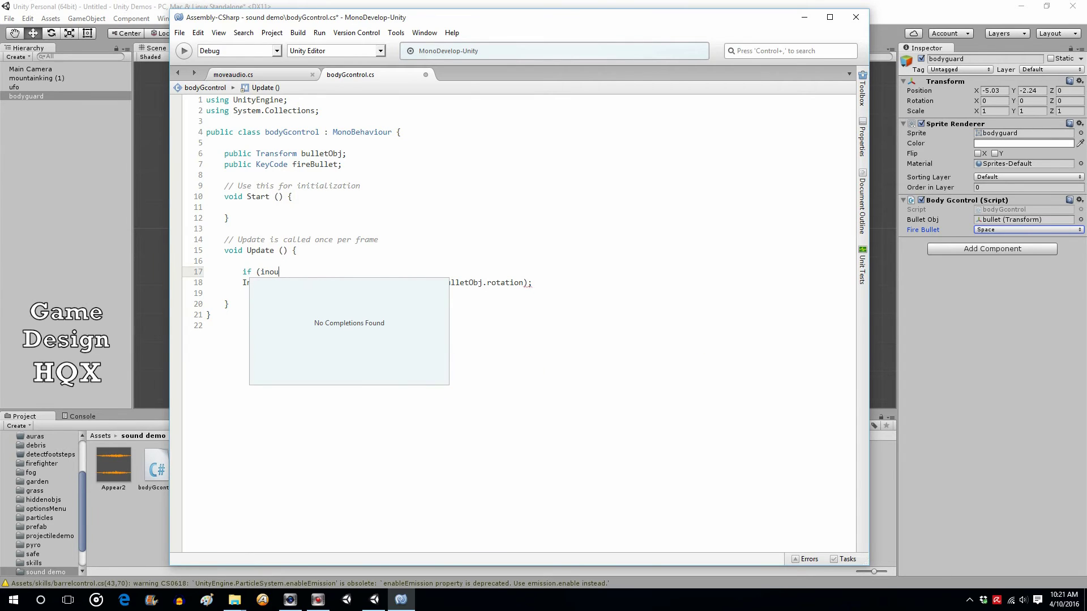
pyautogui.press('BackSpace')
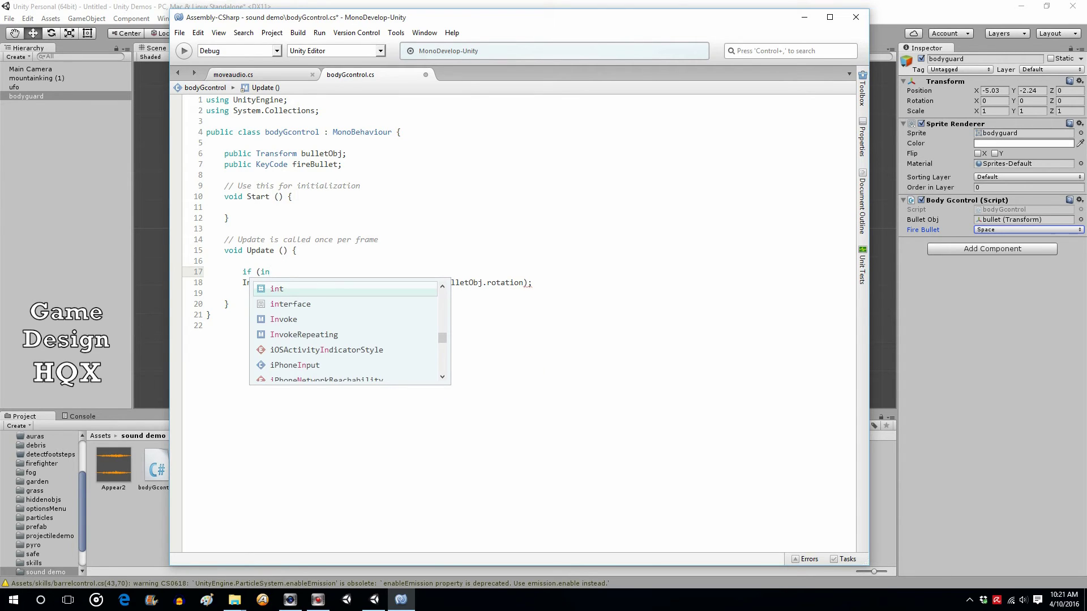
pyautogui.write('put')
pyautogui.press('Return')
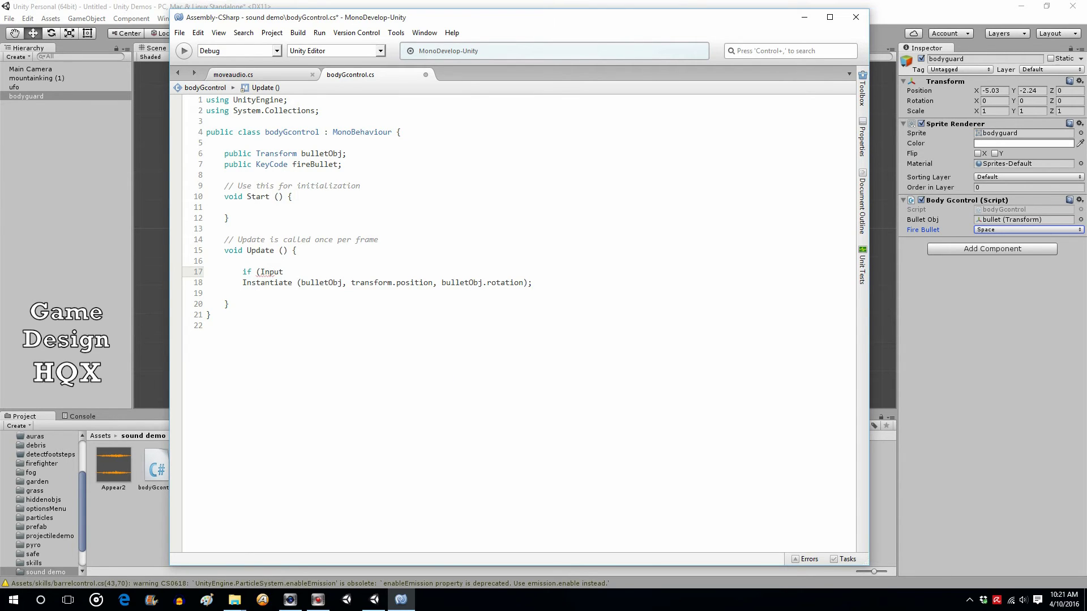
pyautogui.write('.get')
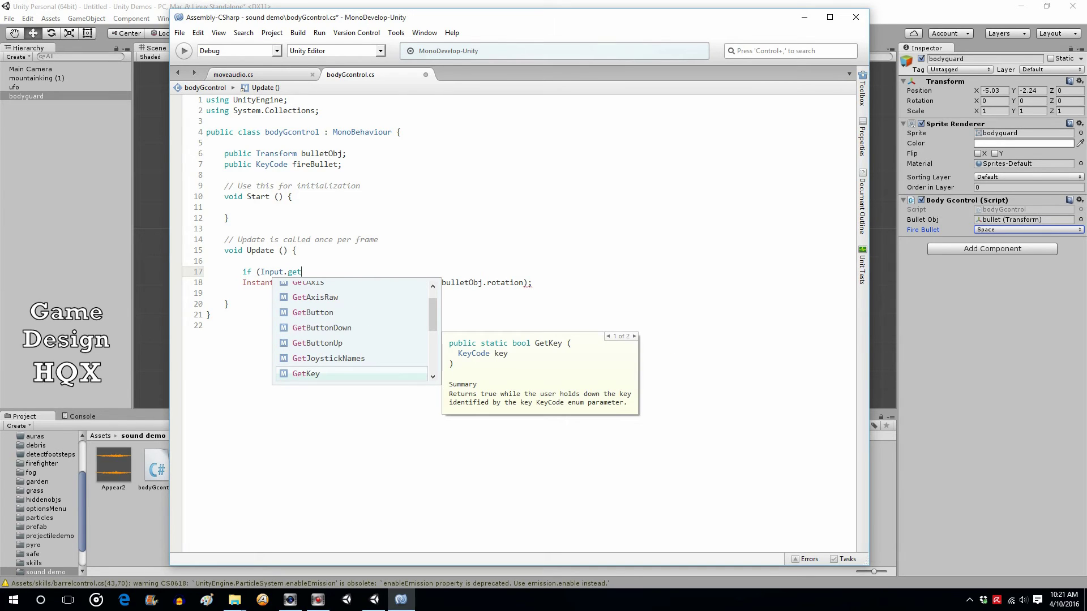
pyautogui.press('Down')
pyautogui.press('Return')
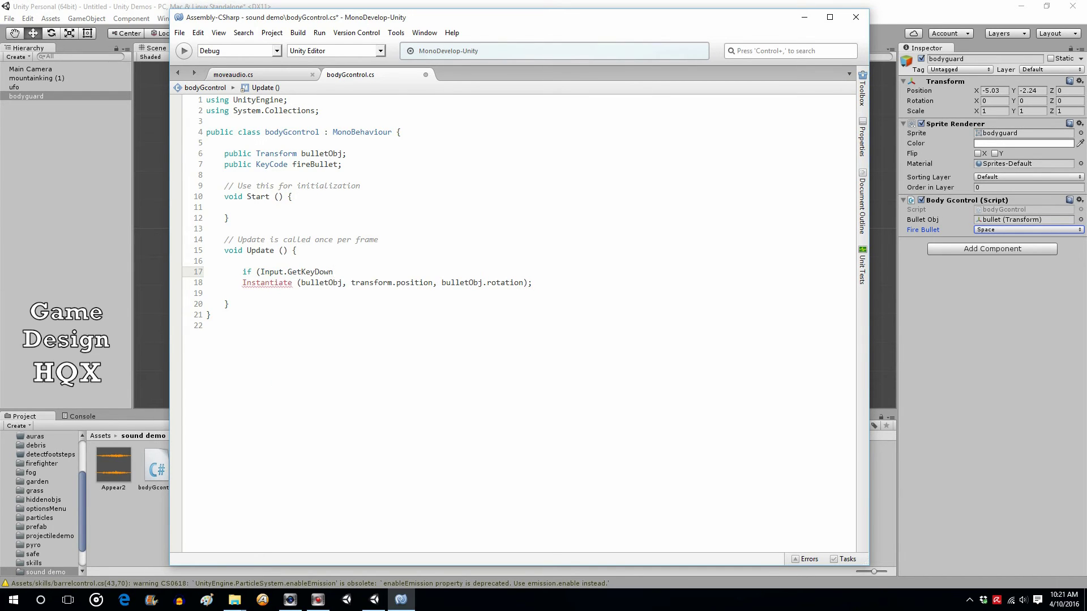
pyautogui.write('(')
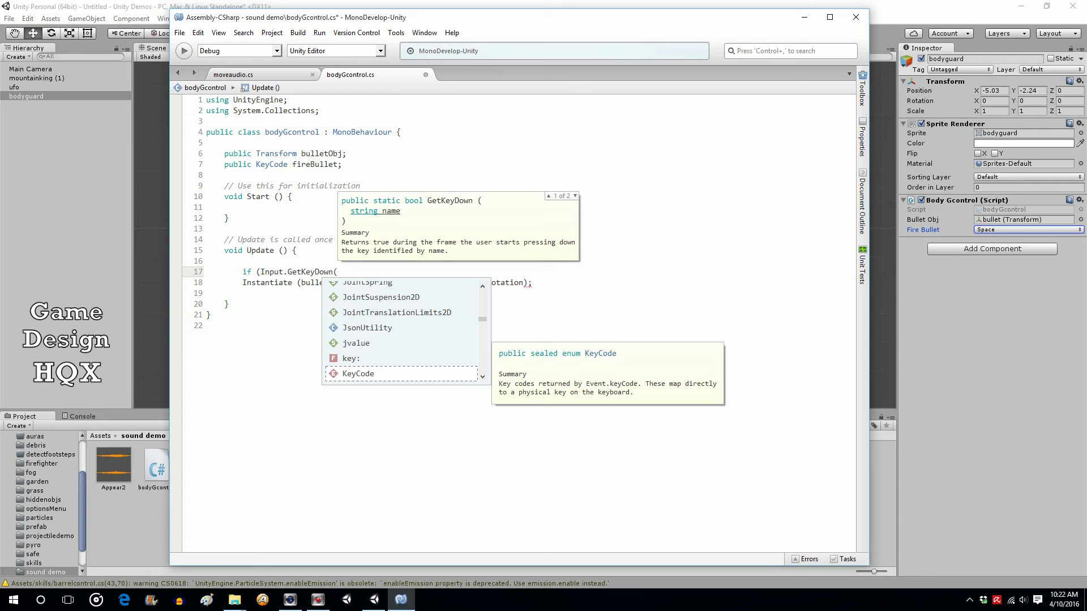
# - Pass fireBullet as the key argument of Input.GetKeyDown and close the if condition
pyautogui.write('firescpt')
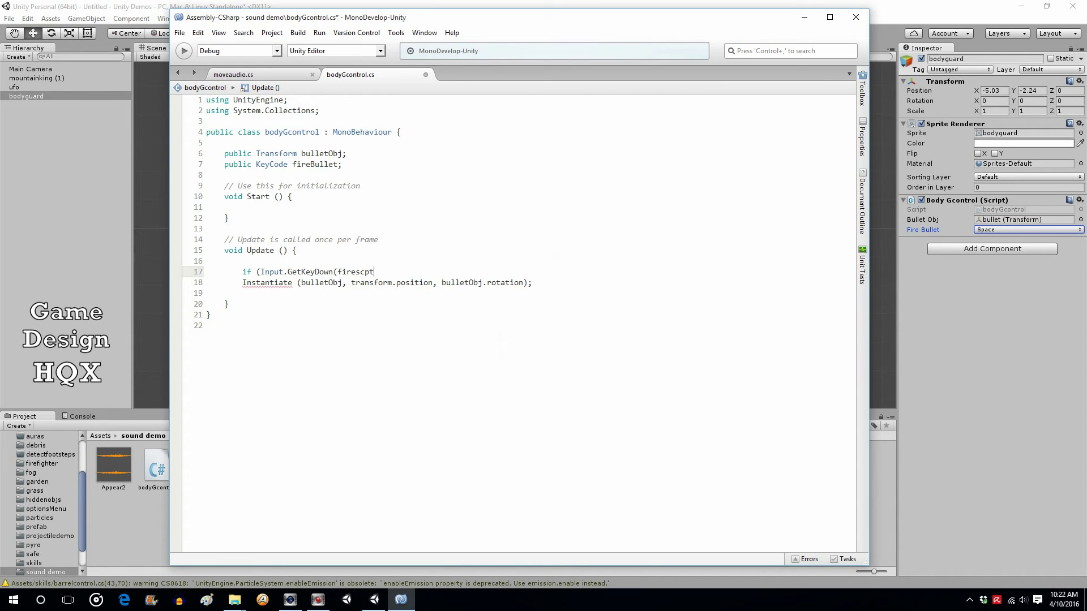
pyautogui.press('BackSpace')
pyautogui.press('BackSpace')
pyautogui.press('BackSpace')
pyautogui.press('BackSpace')
pyautogui.press('BackSpace')
pyautogui.press('BackSpace')
pyautogui.press('BackSpace')
pyautogui.press('BackSpace')
pyautogui.write('fire')
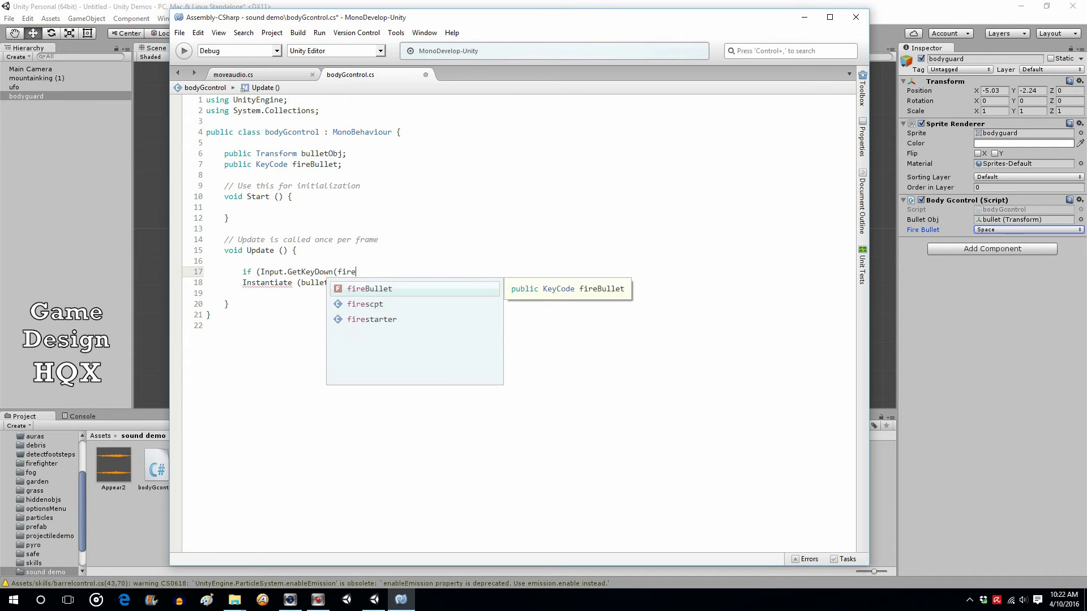
pyautogui.press('Return')
pyautogui.write('))')
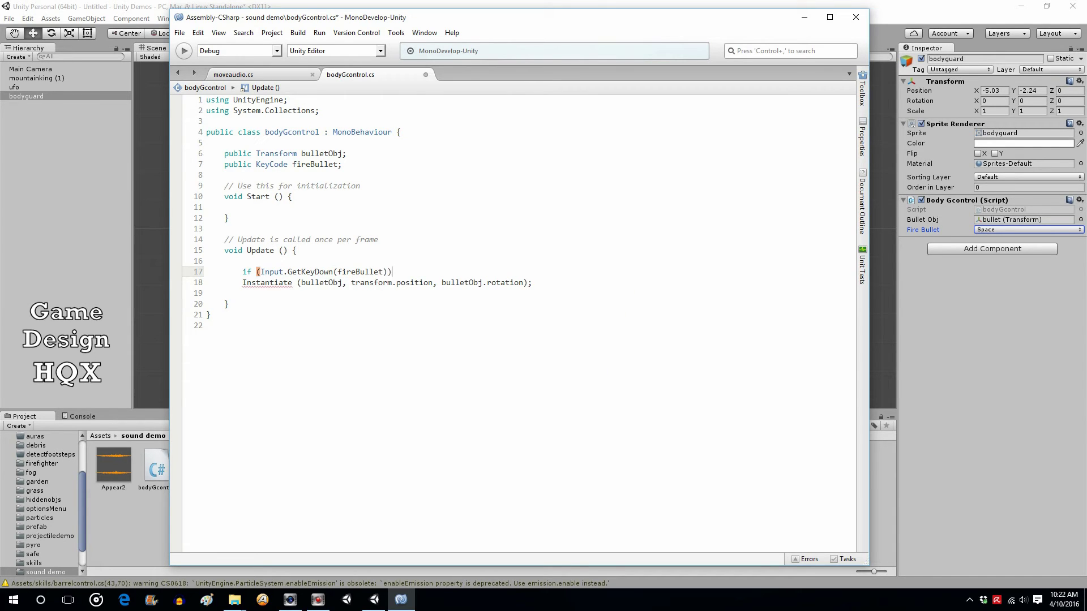
# - Enclose the Instantiate call in braces under the if statement, with the opening brace on its own line, and save the script
pyautogui.press('Return')
pyautogui.write('{')
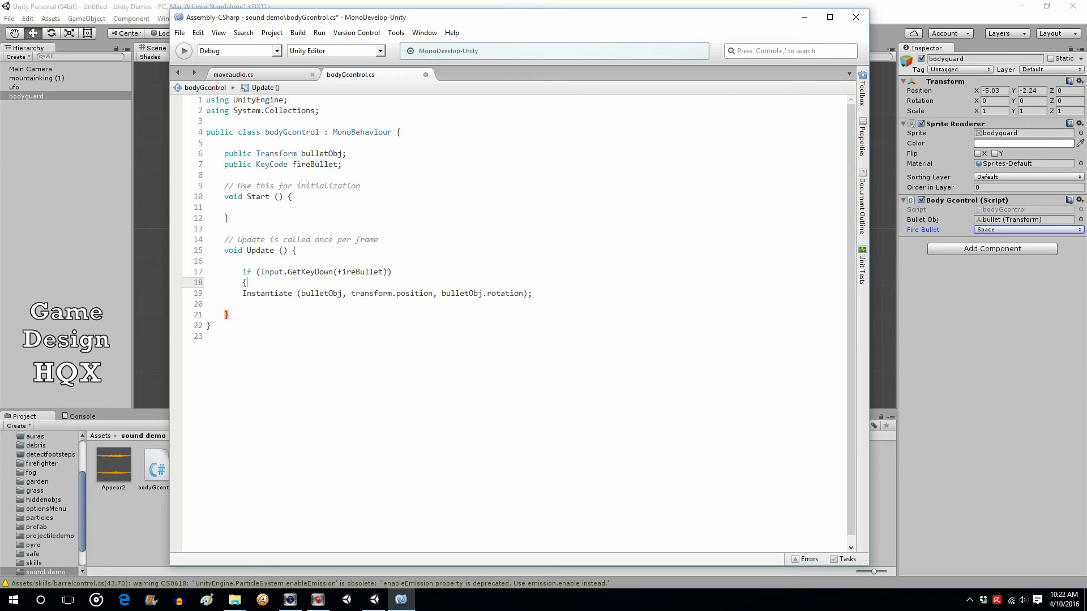
pyautogui.press('Down')
pyautogui.press('End')
pyautogui.press('Return')
pyautogui.write('}')
pyautogui.press('Up')
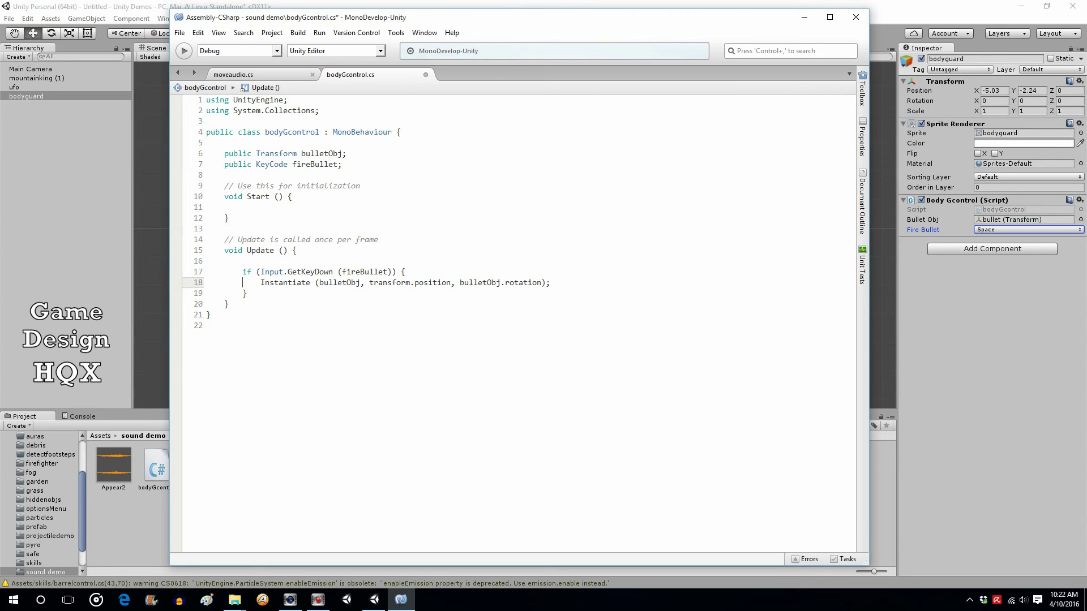
pyautogui.press('Up')
pyautogui.press('End')
pyautogui.press('Left')
pyautogui.press('Left')
pyautogui.press('Return')
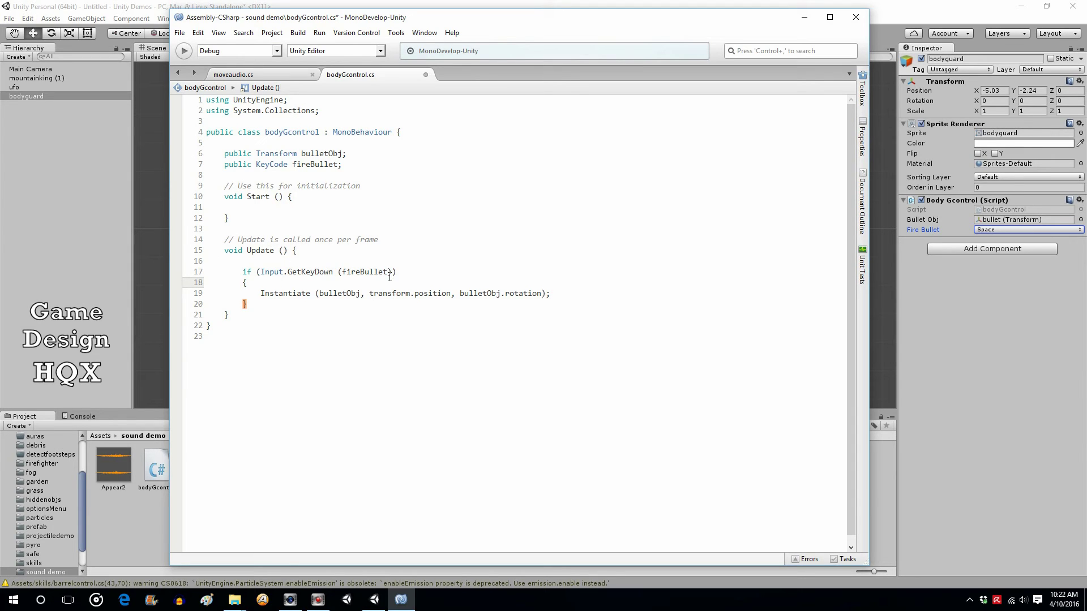
pyautogui.click(179, 33)
pyautogui.click(189, 79)
# - Switch to Unity, play the scene to test firing several bullets with Space, and stop the playback
pyautogui.click(141, 6)
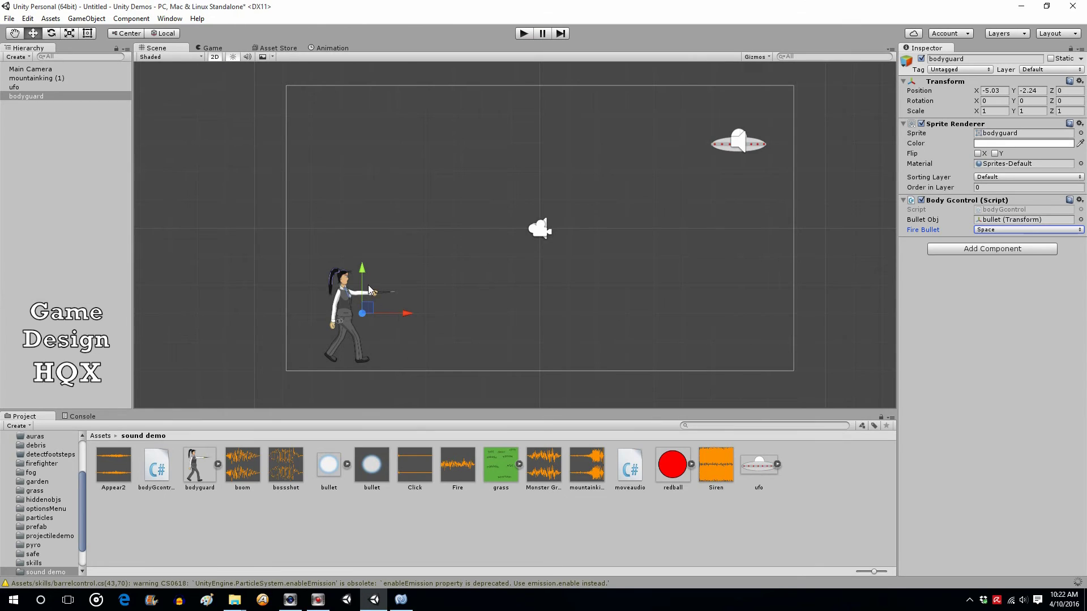
pyautogui.click(528, 38)
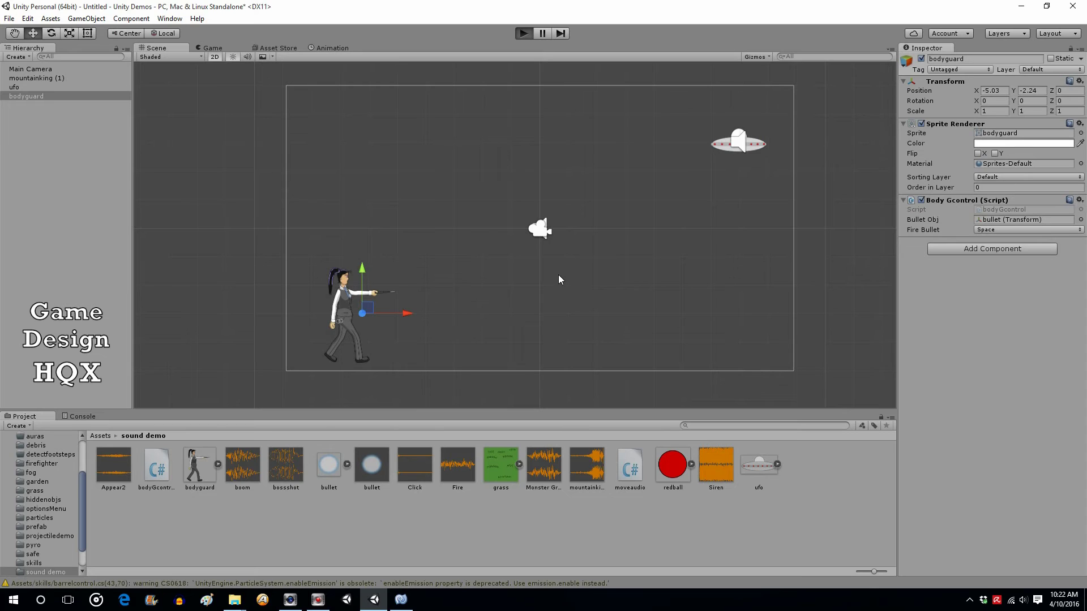
pyautogui.press('space')
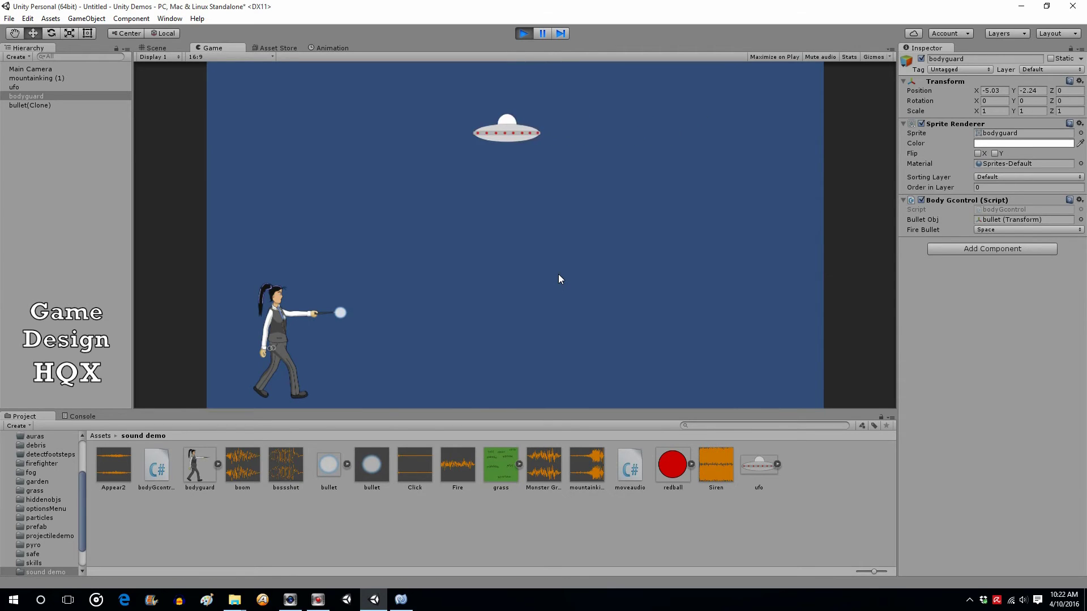
pyautogui.press('space')
pyautogui.press('space')
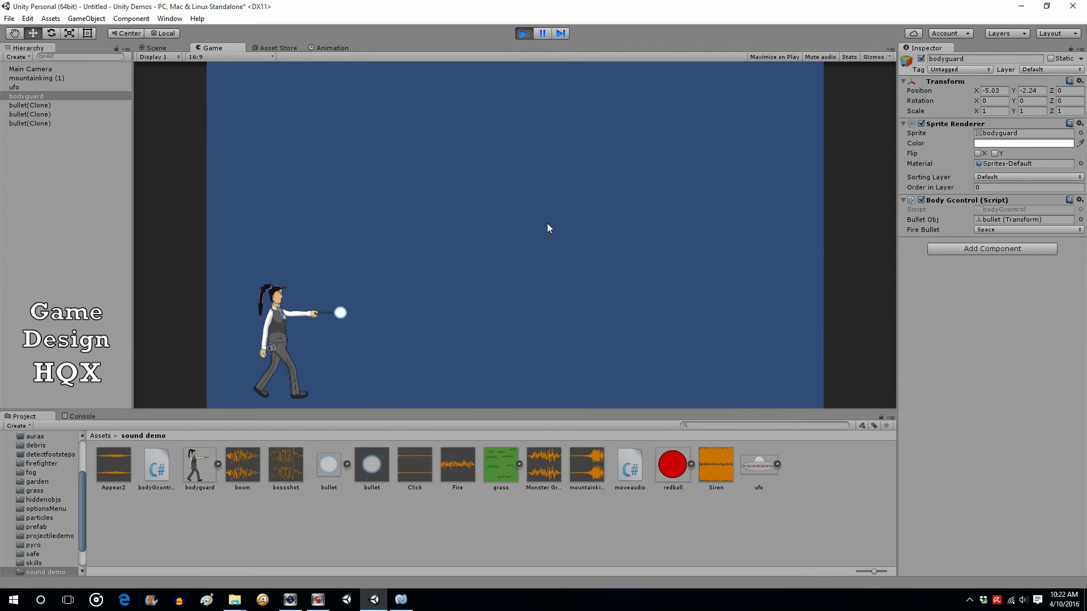
pyautogui.click(524, 33)
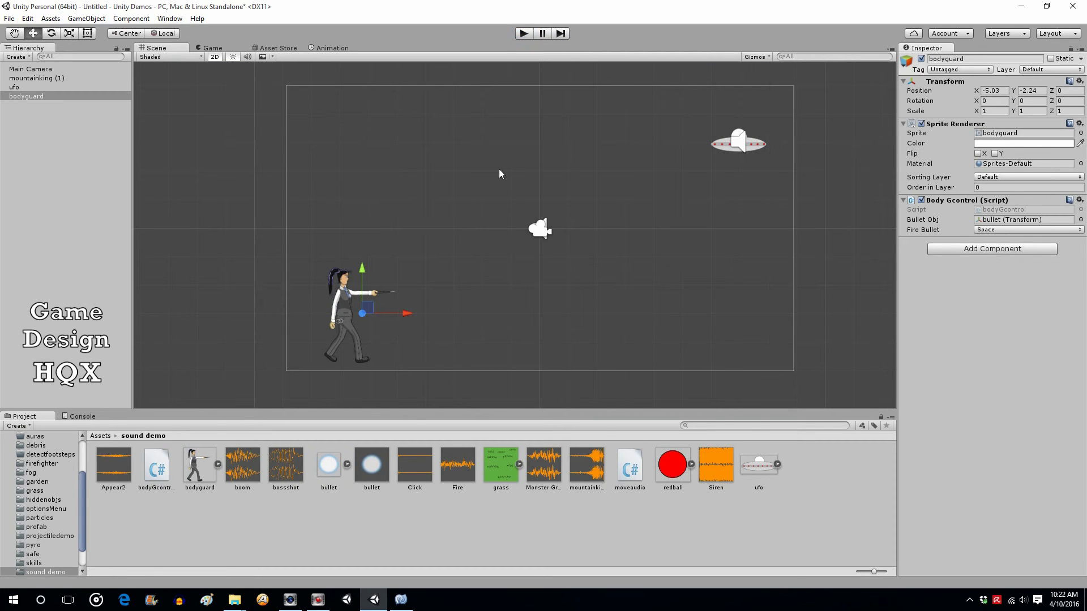
# - Review the bullet prefab's component settings, from Transform and Rigidbody 2D down to the Audio Source
pyautogui.click(375, 469)
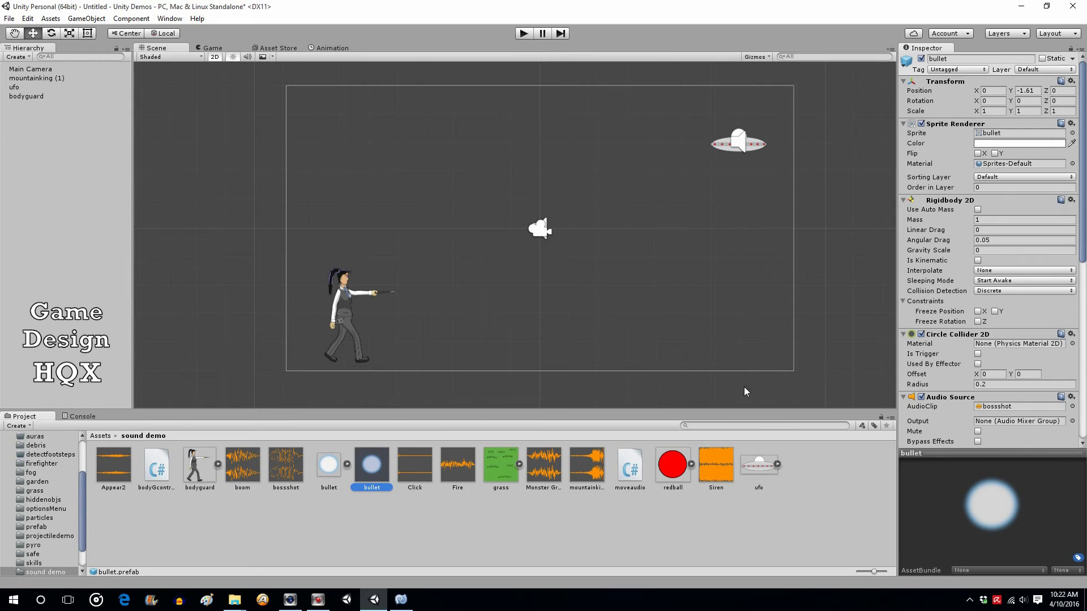
pyautogui.scroll(-5, 1076, 317)
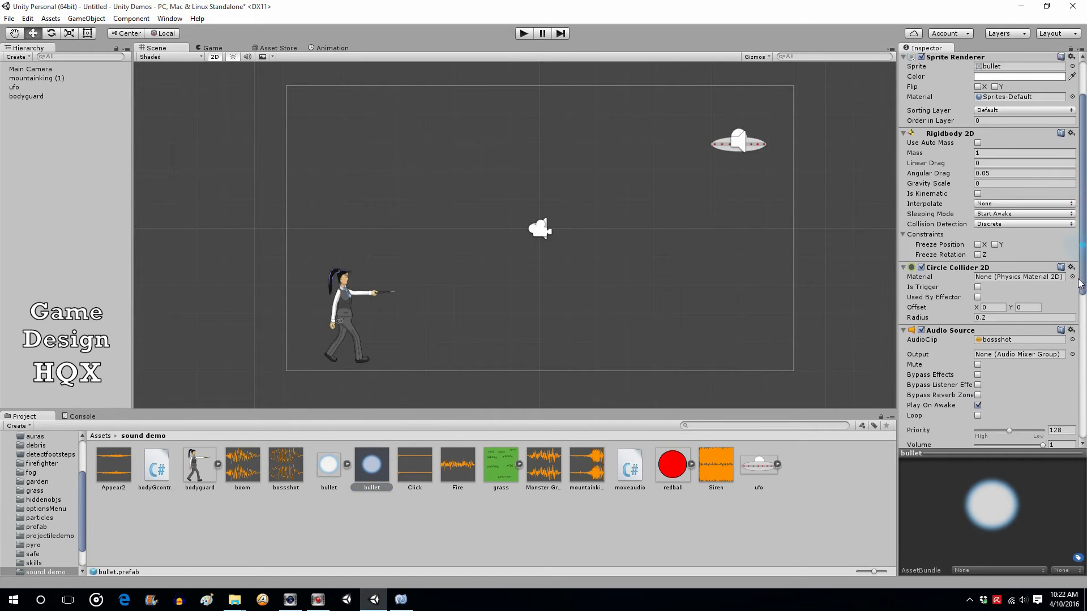
pyautogui.scroll(-5, 1075, 325)
pyautogui.scroll(10, 1033, 147)
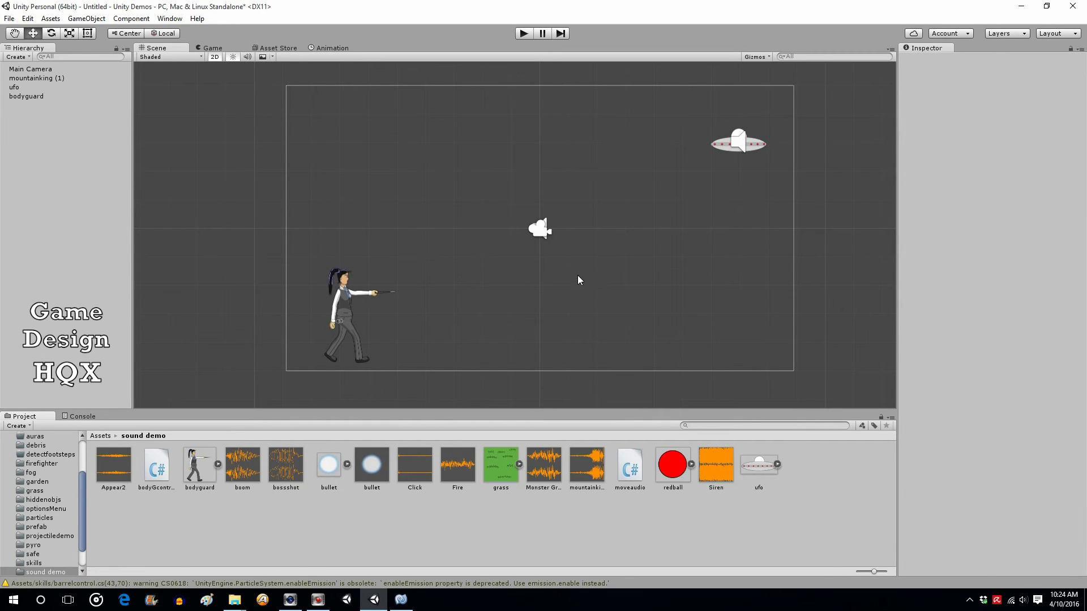
pyautogui.click(381, 477)
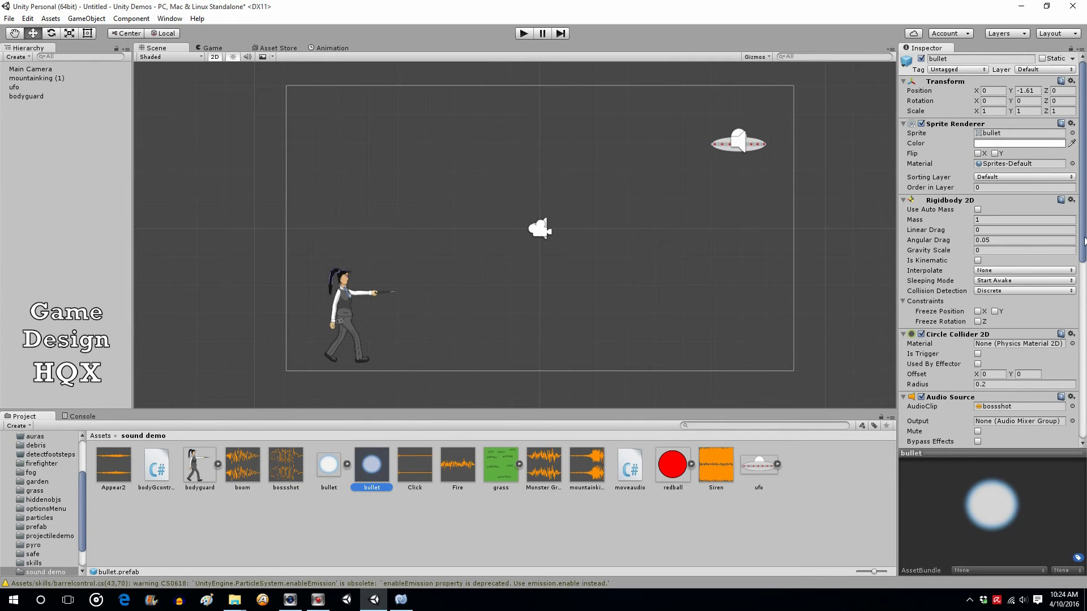
pyautogui.scroll(-10, 1084, 240)
# - Create a new C# script named bulletShot in the sound demo folder
pyautogui.rightClick(437, 527)
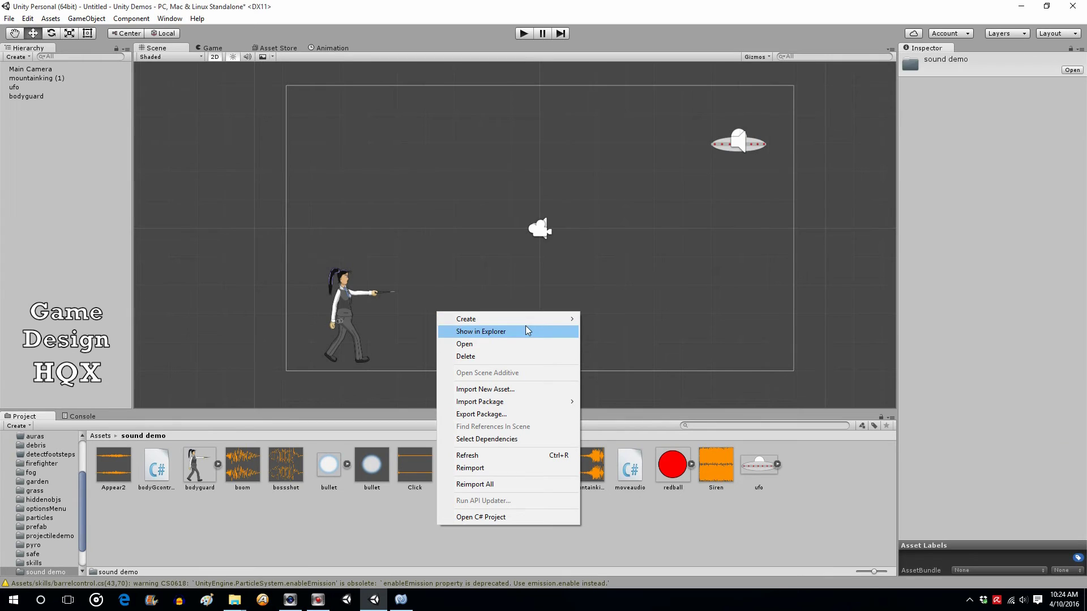
pyautogui.moveTo(528, 319)
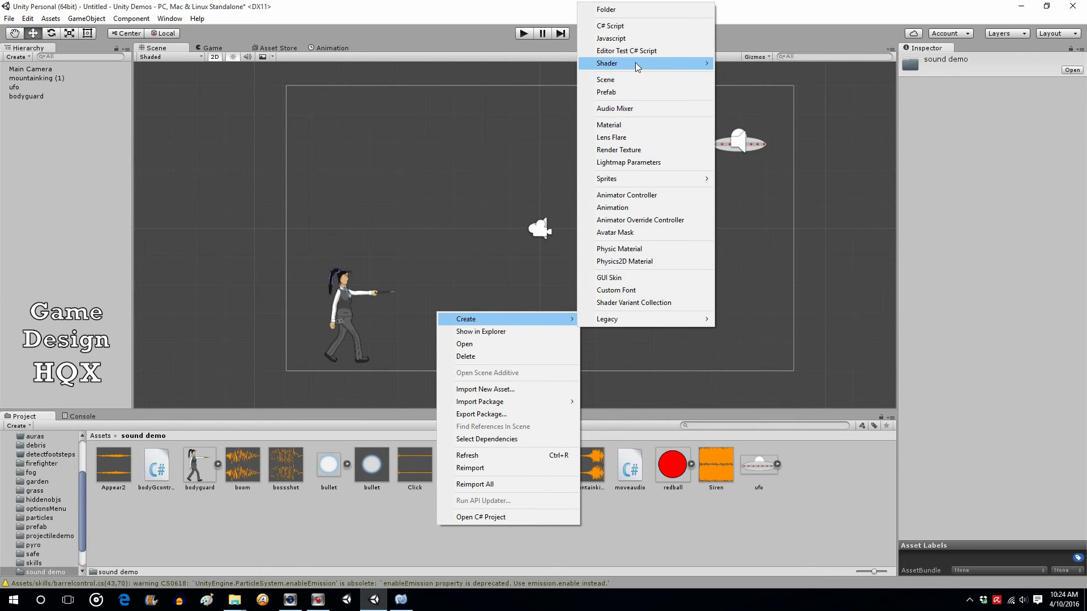
pyautogui.click(611, 25)
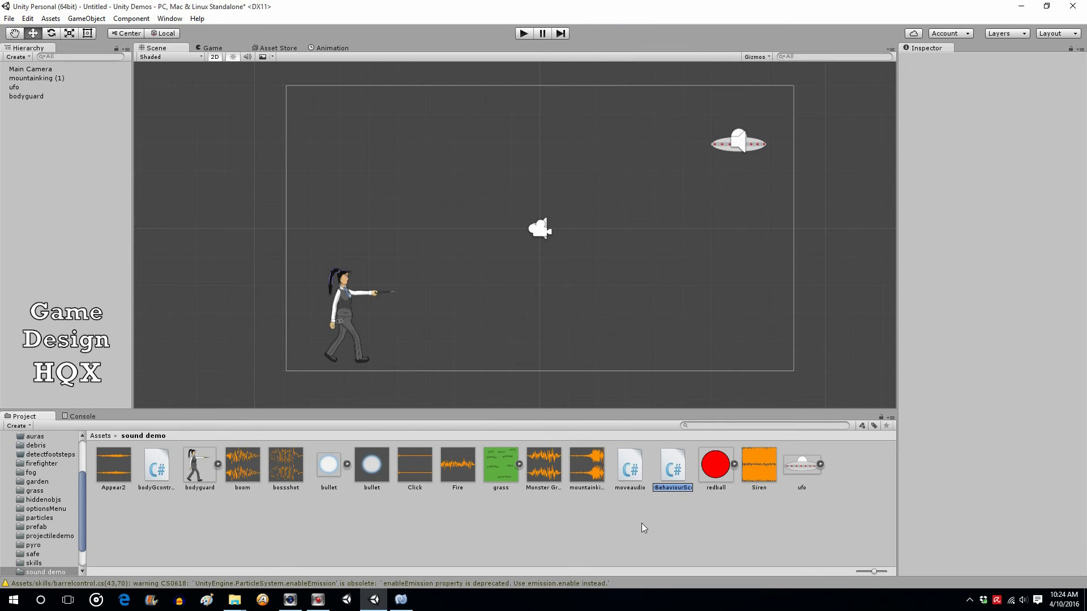
pyautogui.write('bulletShot')
pyautogui.click(650, 524)
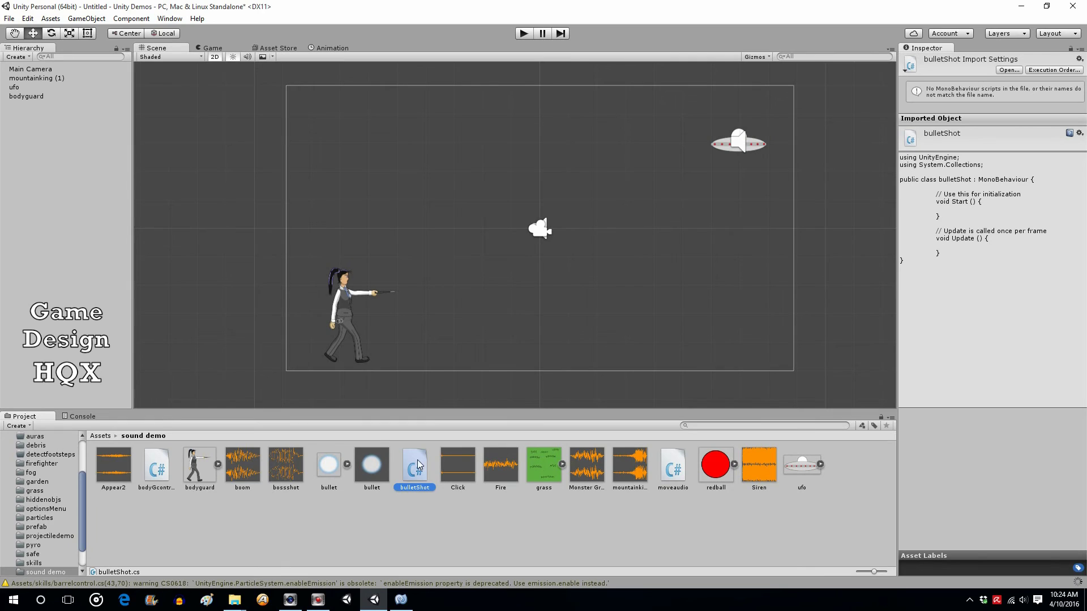
# - Attach the bulletShot script to the bullet prefab and open it in MonoDevelop with Windows line endings
pyautogui.click(365, 460)
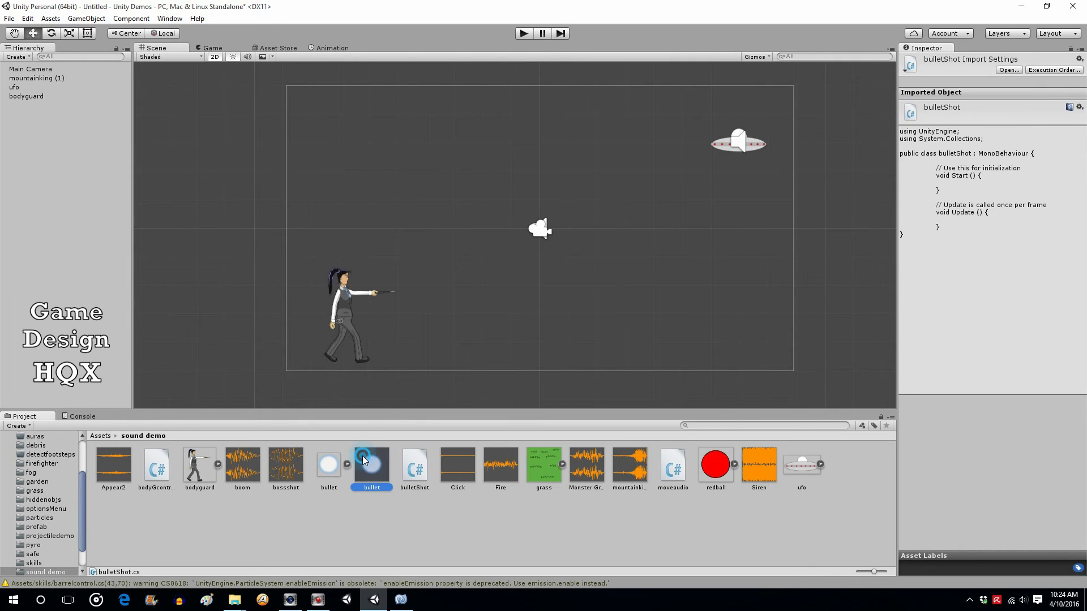
pyautogui.moveTo(418, 471); pyautogui.dragTo(913, 444)
pyautogui.doubleClick(415, 466)
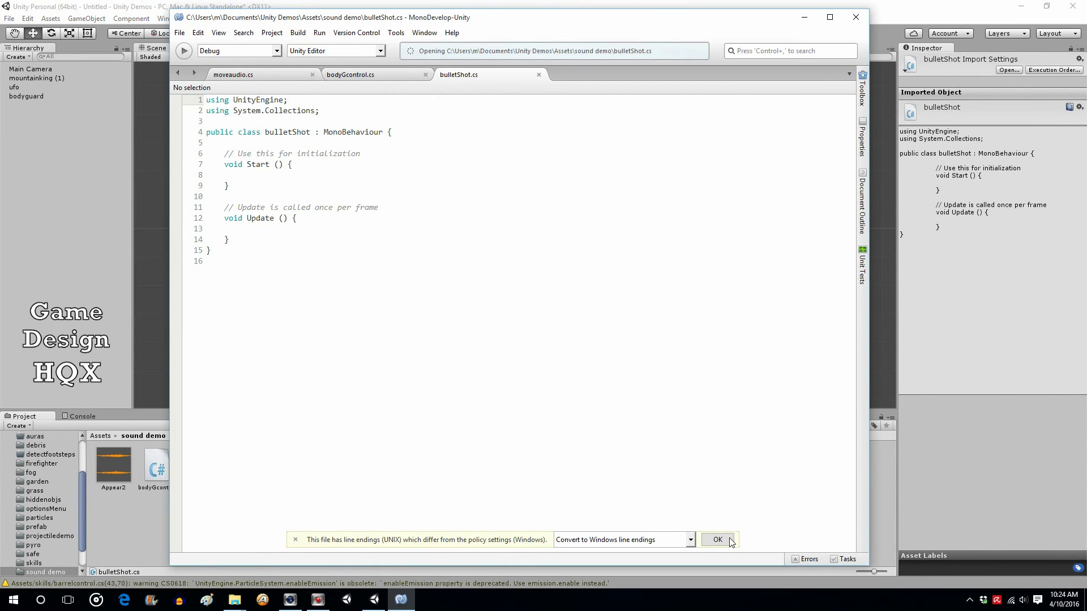
pyautogui.click(730, 541)
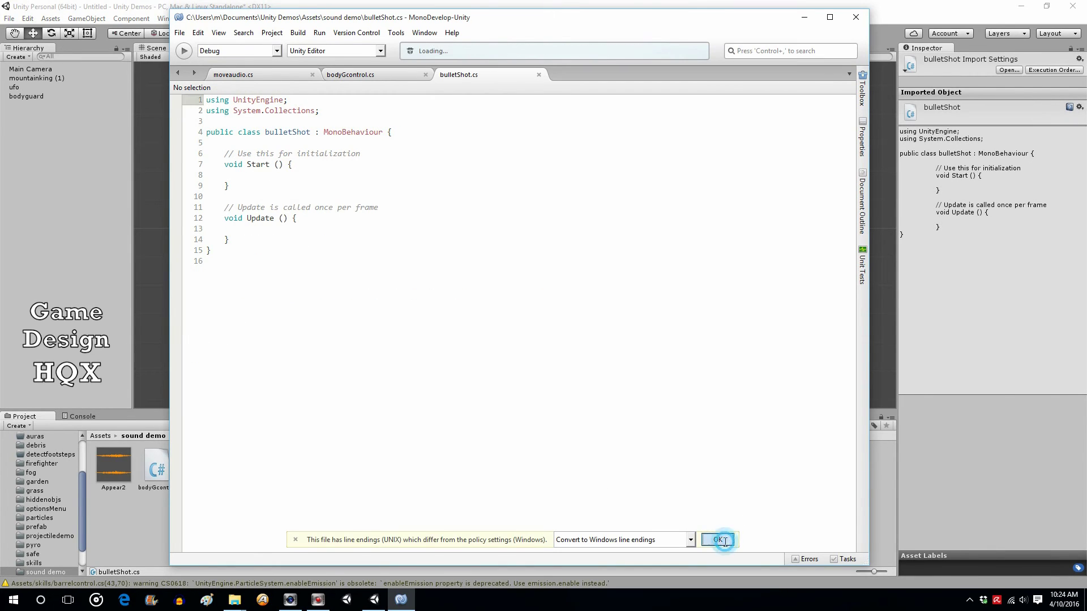
# - Start a statement in the Start function of the bulletShot script with a GetComponent call
pyautogui.click(259, 175)
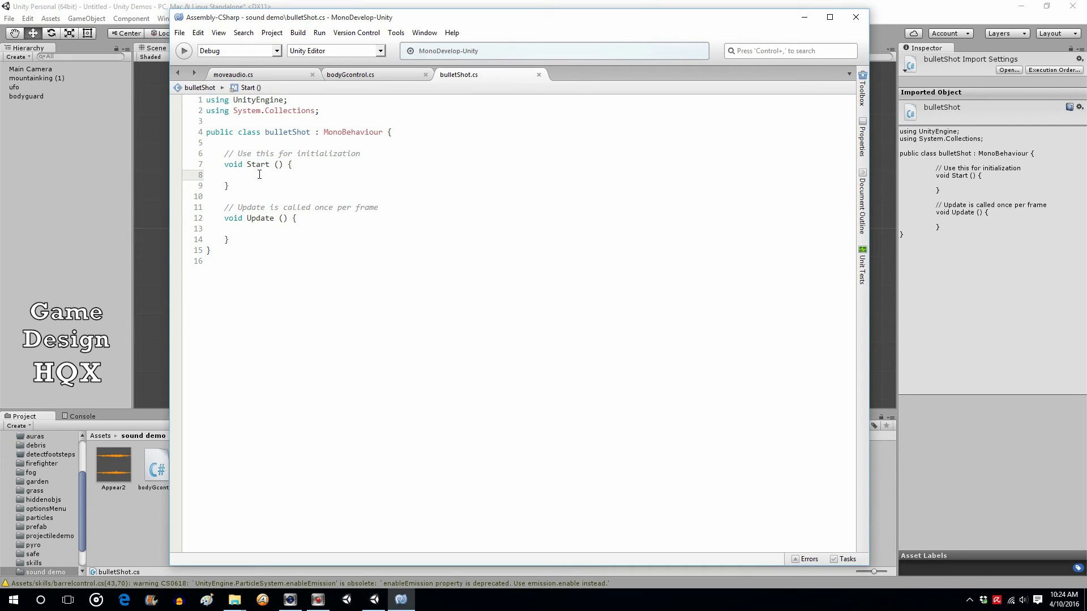
pyautogui.write('getcom')
pyautogui.press('BackSpace')
pyautogui.press('BackSpace')
pyautogui.press('BackSpace')
pyautogui.press('BackSpace')
pyautogui.press('BackSpace')
pyautogui.press('BackSpace')
pyautogui.press('BackSpace')
pyautogui.write('ge')
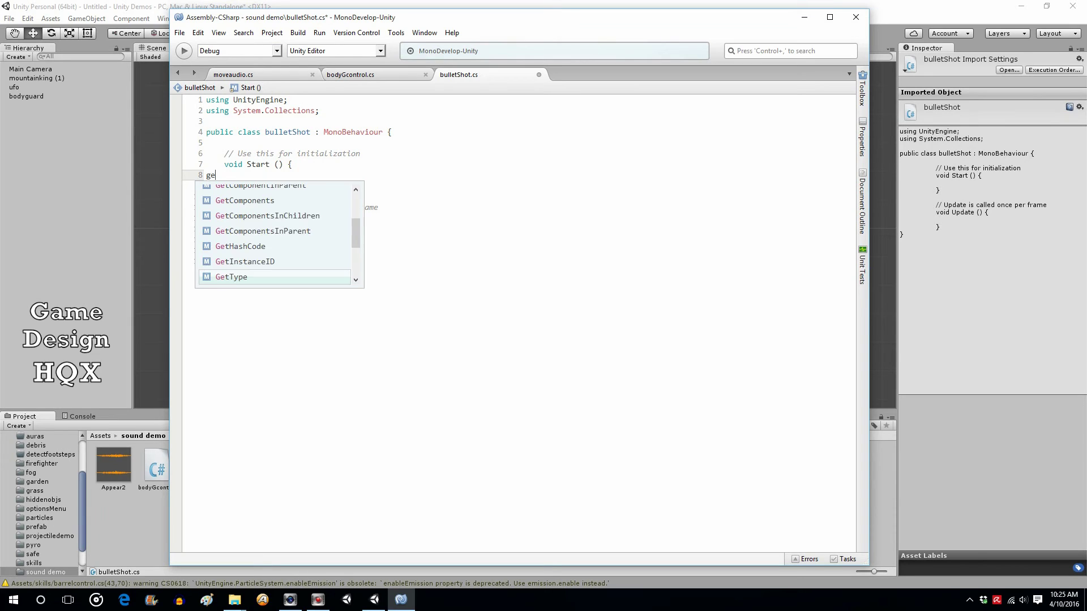
pyautogui.write('t')
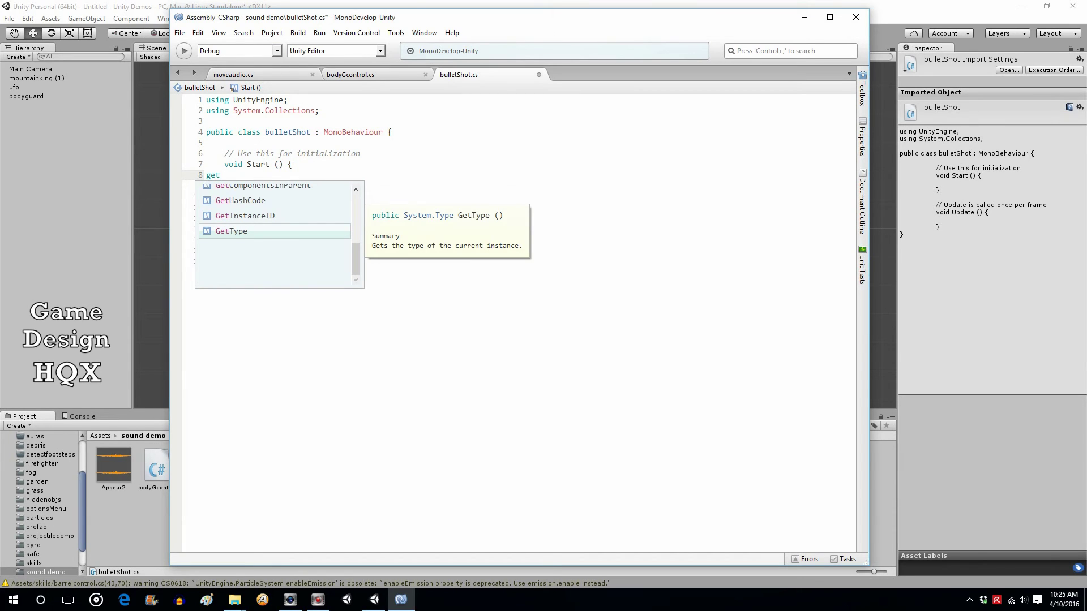
pyautogui.write('Com')
pyautogui.press('Return')
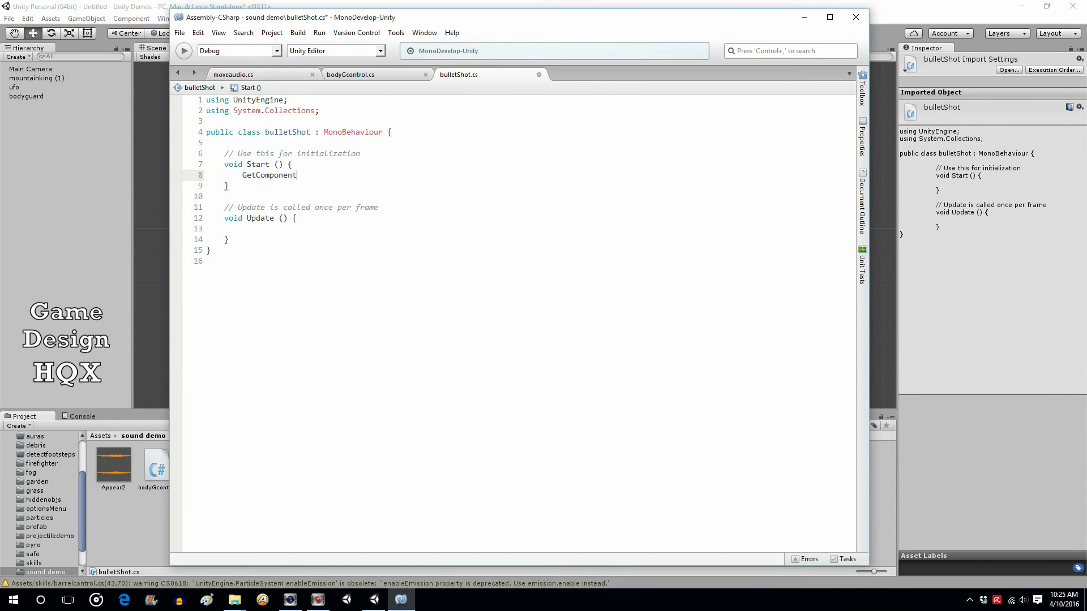
# - Specify Rigidbody2D as the component type of the GetComponent call in Start
pyautogui.write('<ri')
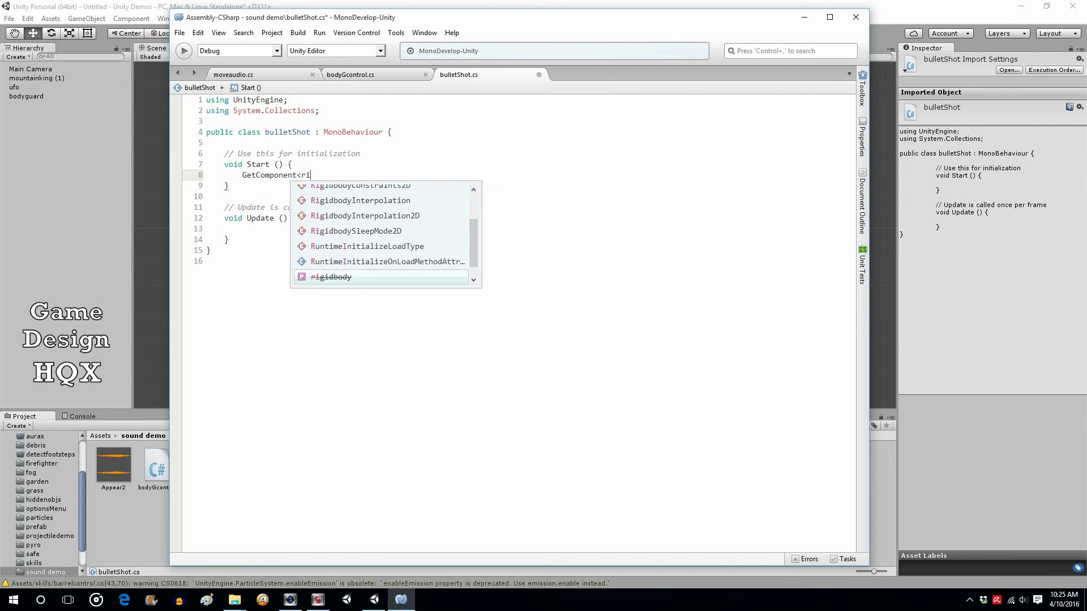
pyautogui.write('gidi')
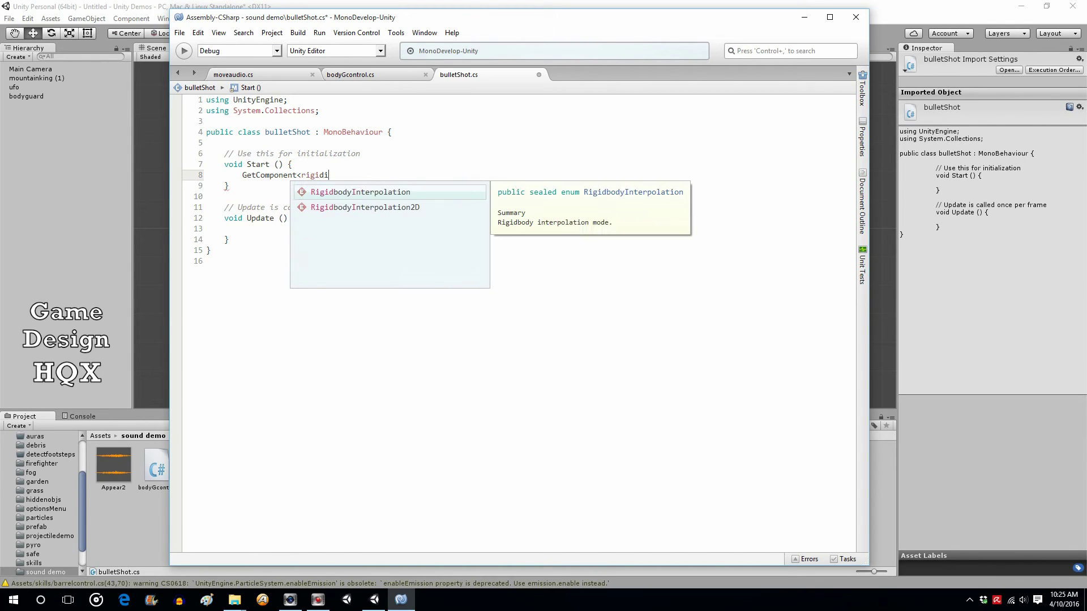
pyautogui.press('BackSpace')
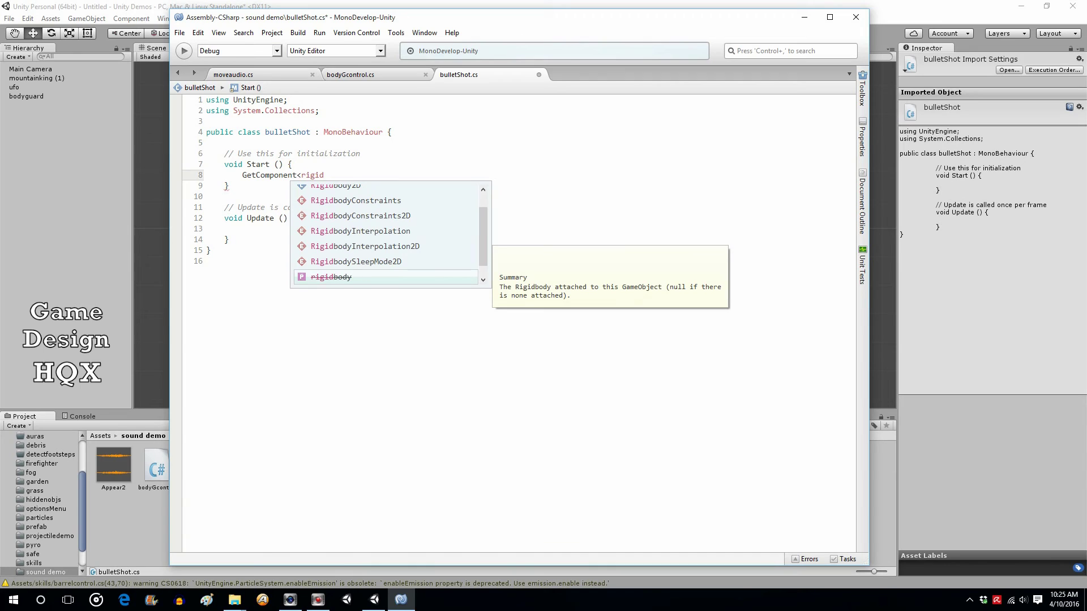
pyautogui.write('body2')
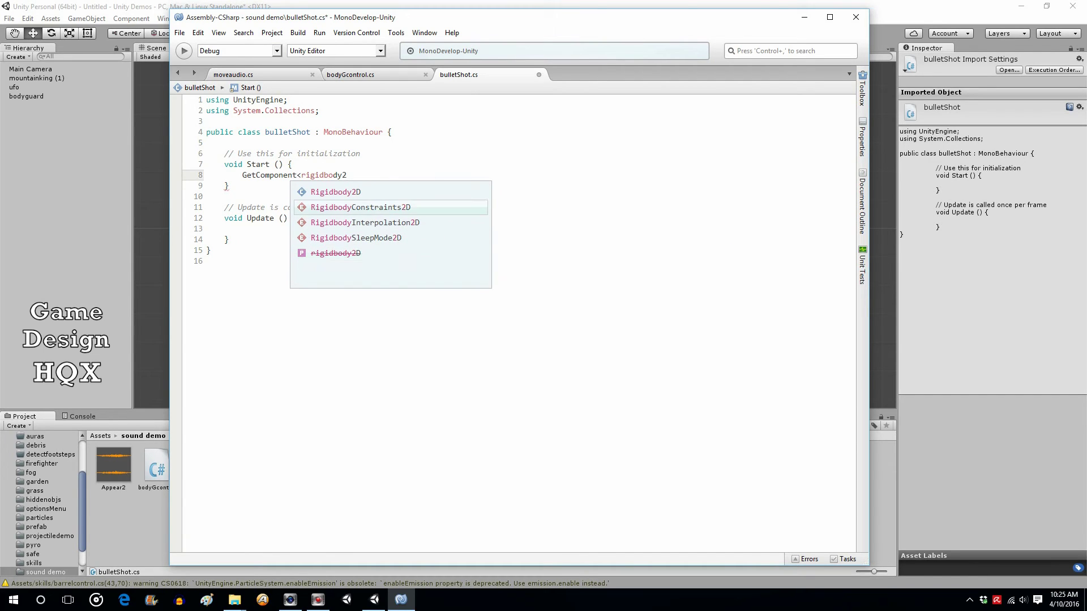
pyautogui.write('D')
pyautogui.press('Return')
# - Complete the Start statement by assigning new Vector2(5, 0) to the Rigidbody2D's velocity
pyautogui.write('>().velo')
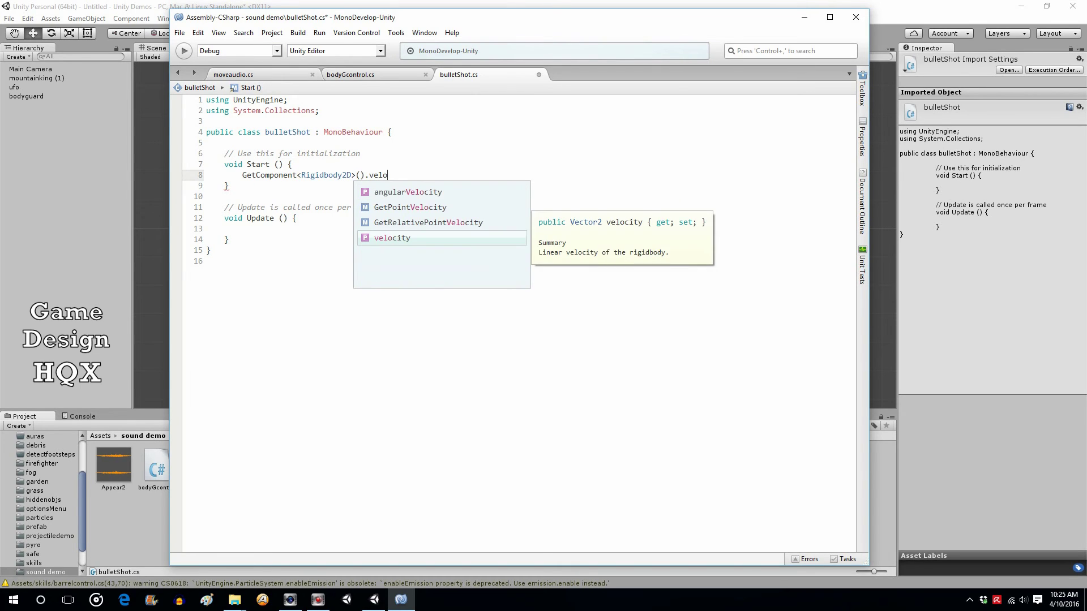
pyautogui.press('Return')
pyautogui.write('= new vec')
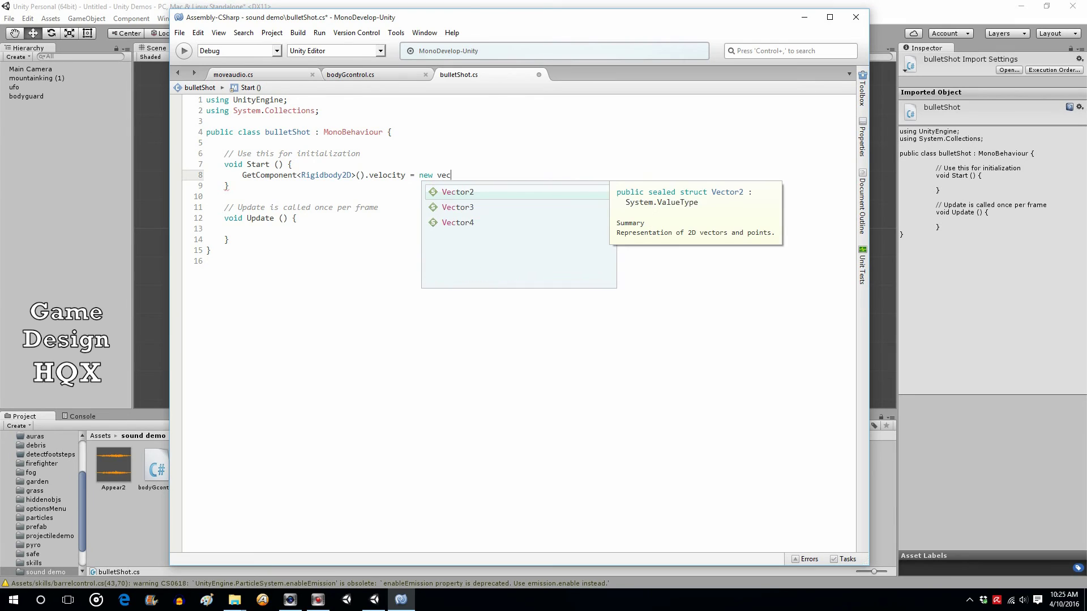
pyautogui.press('Return')
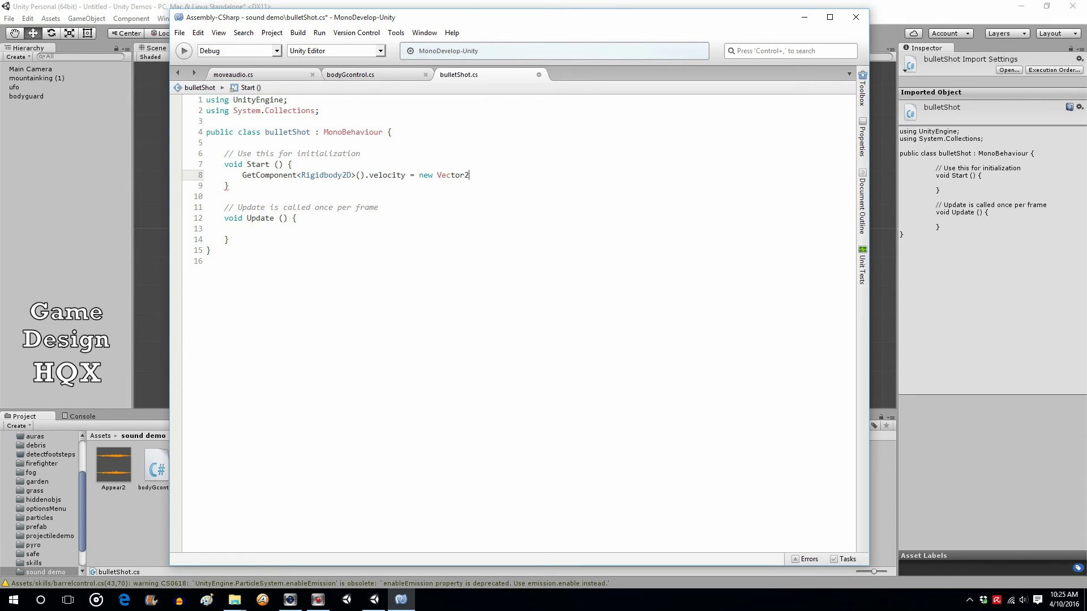
pyautogui.write('(5, 0')
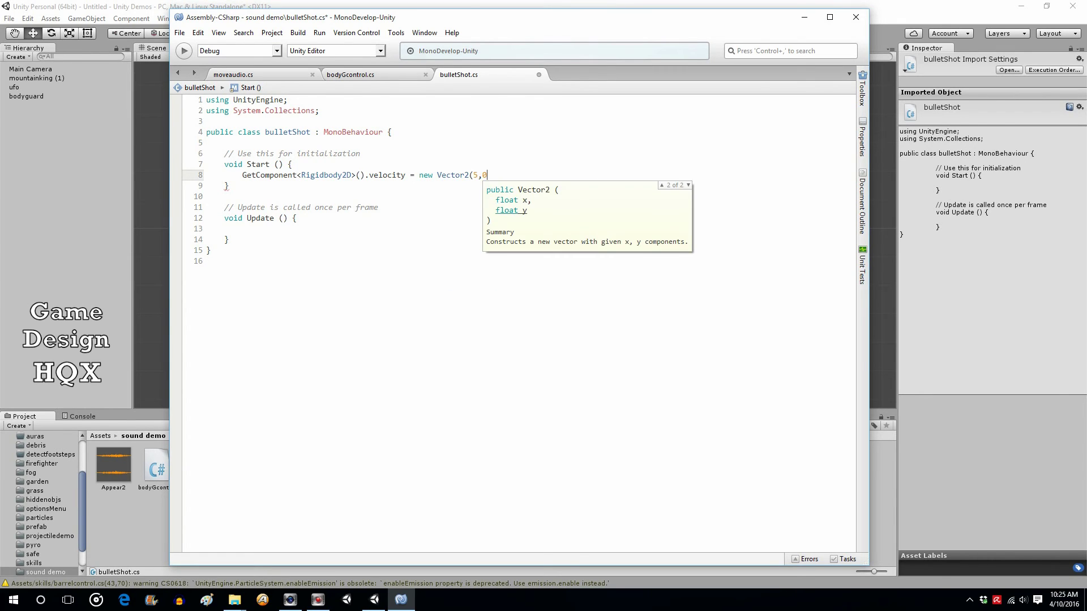
pyautogui.write(');')
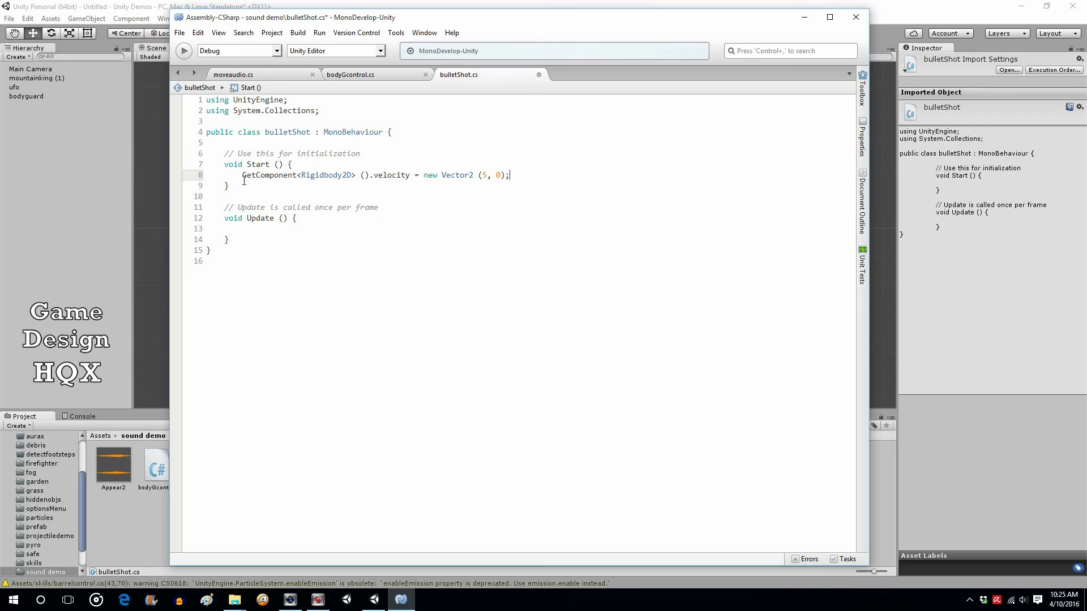
# - Check the Vector2 values in the velocity line and save the bulletShot script
pyautogui.moveTo(263, 173)
pyautogui.moveTo(490, 176); pyautogui.dragTo(479, 177)
pyautogui.click(543, 177)
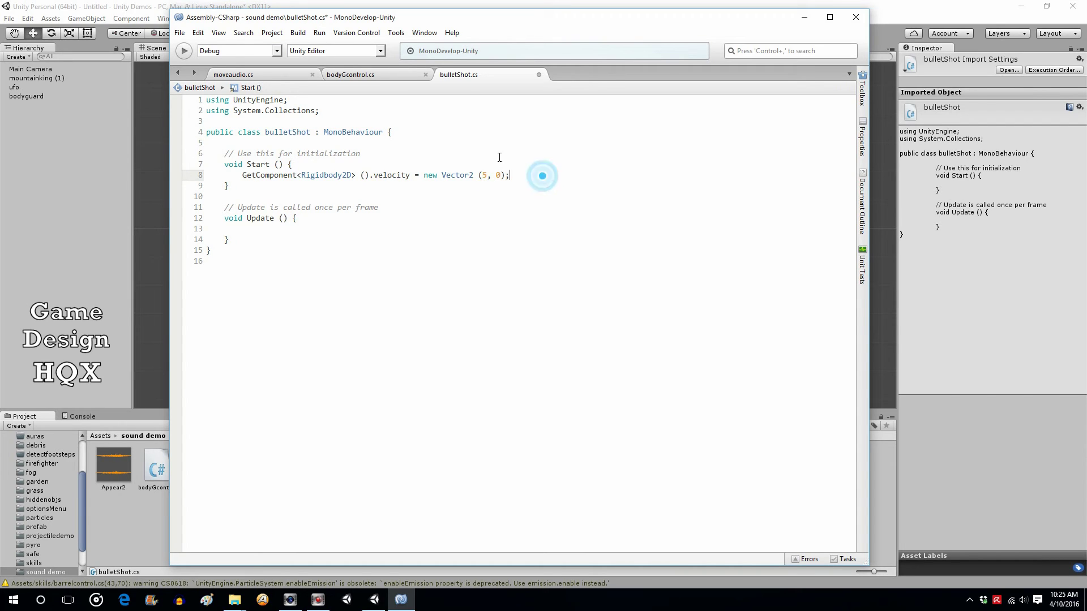
pyautogui.click(179, 34)
pyautogui.click(195, 80)
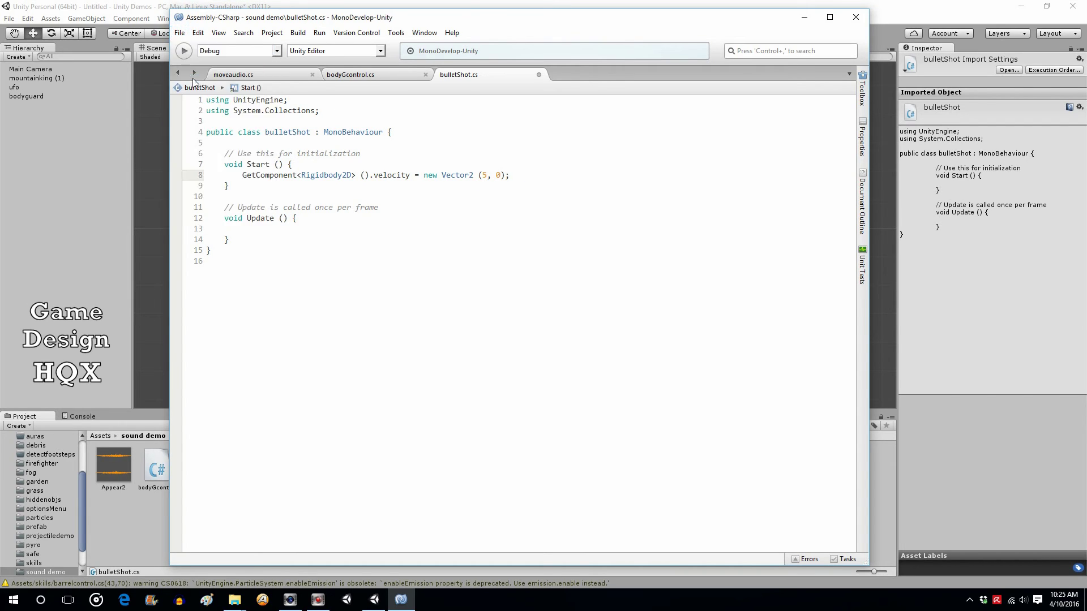
# - Switch to Unity, play the scene to test the moving bullets, and stop the playback
pyautogui.click(128, 13)
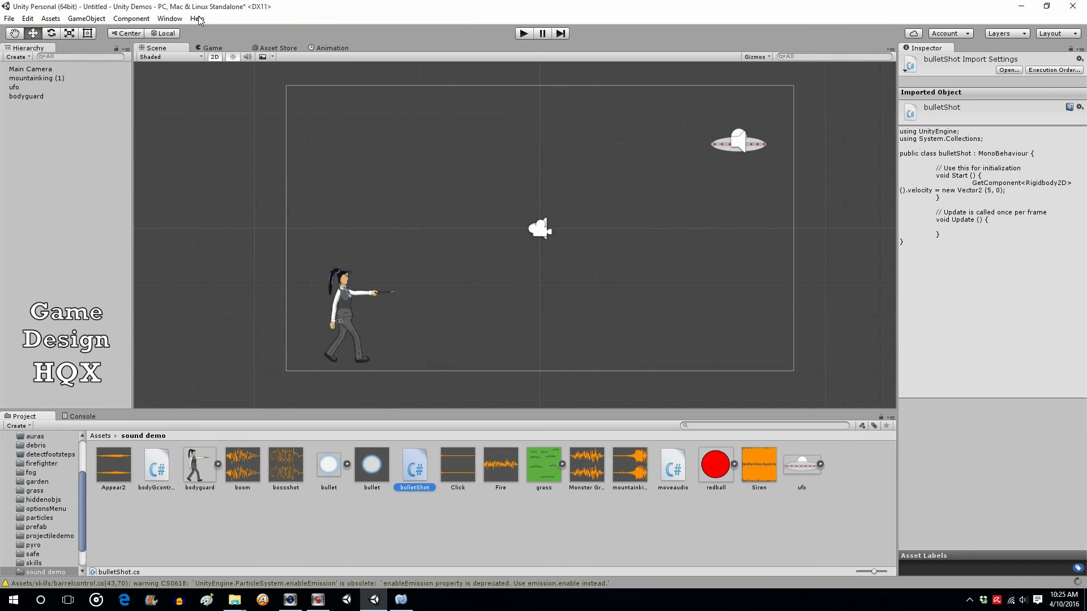
pyautogui.click(522, 34)
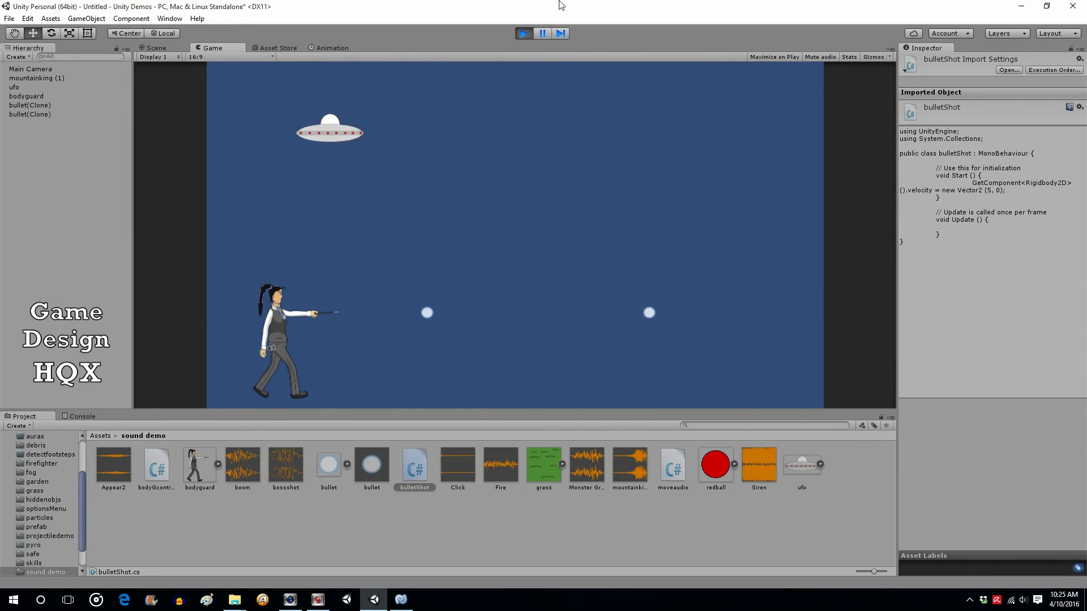
pyautogui.click(525, 33)
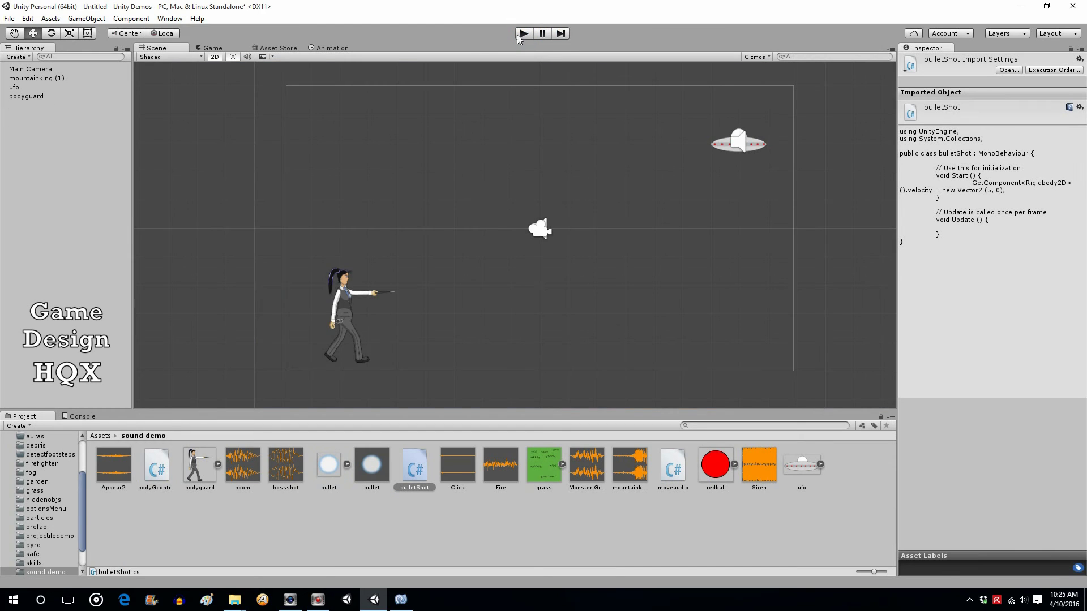
# - Enable Play On Awake on the ufo's Siren Audio Source and test it by playing and stopping the scene
pyautogui.click(19, 87)
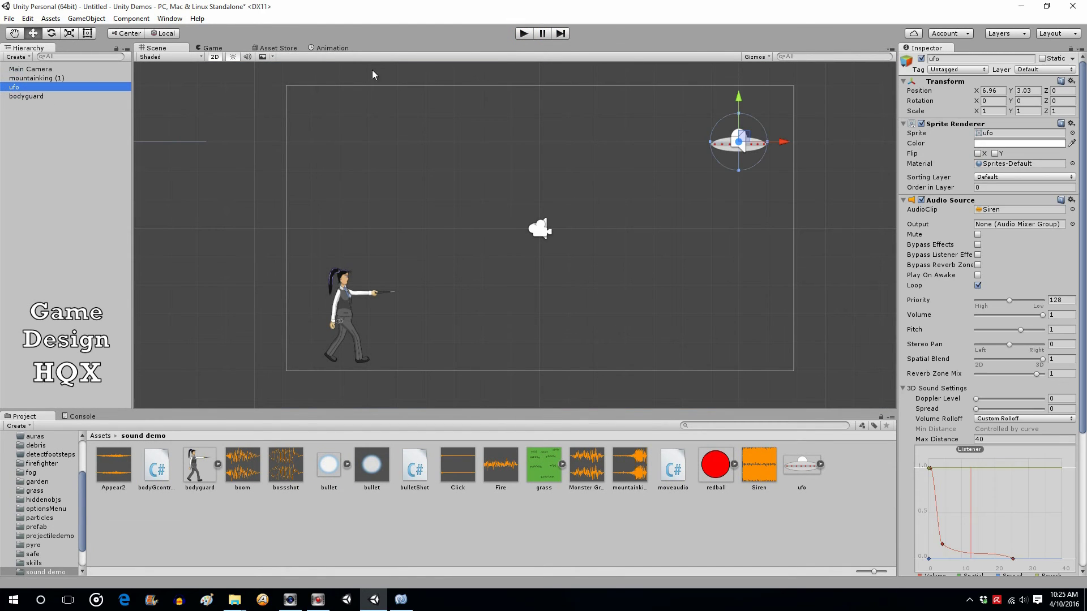
pyautogui.click(978, 275)
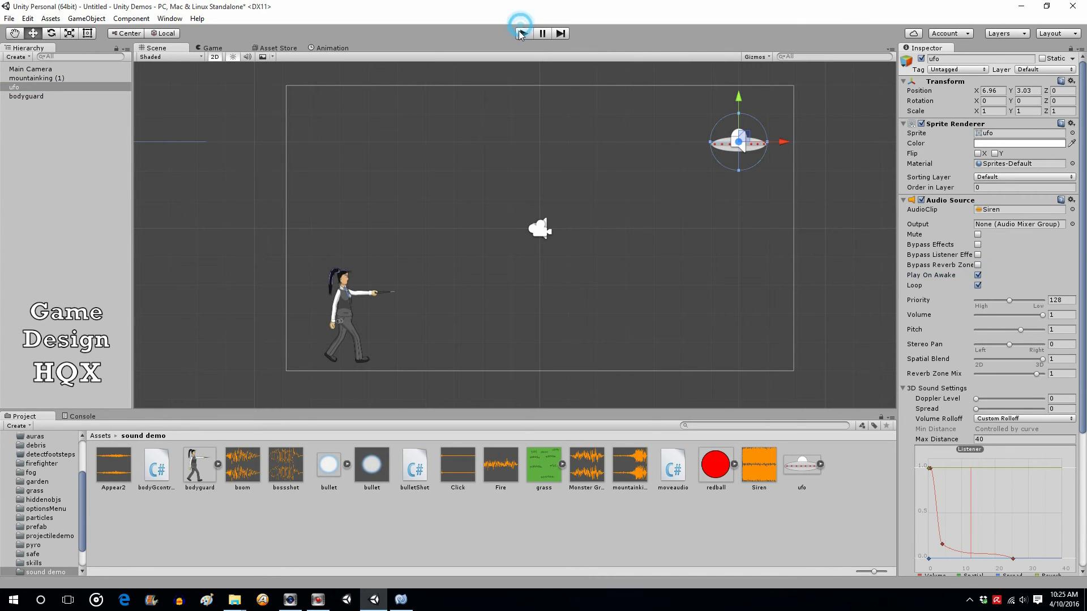
pyautogui.click(522, 34)
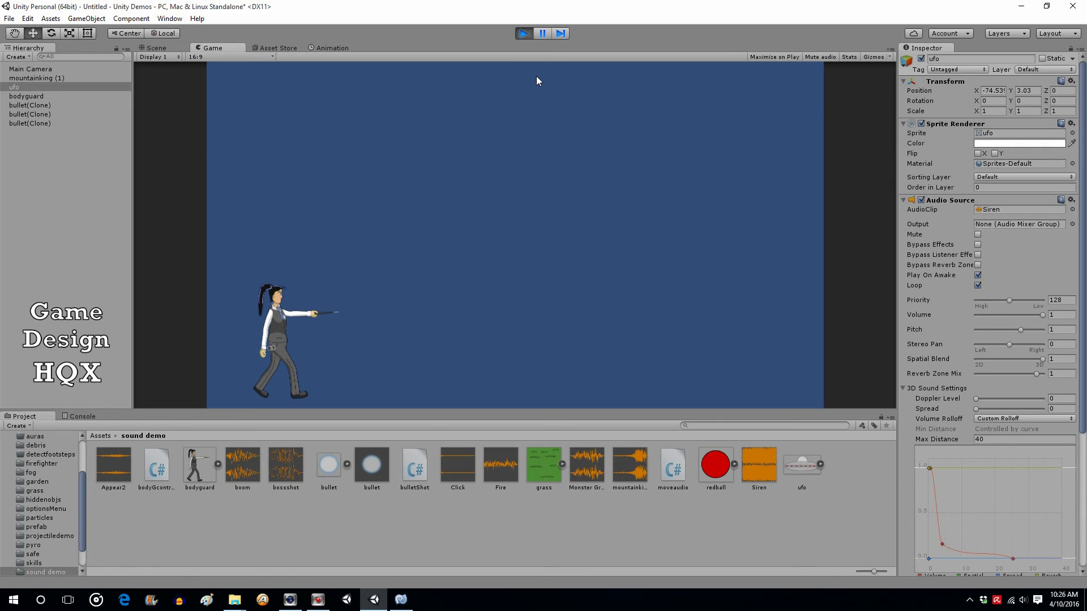
pyautogui.click(522, 34)
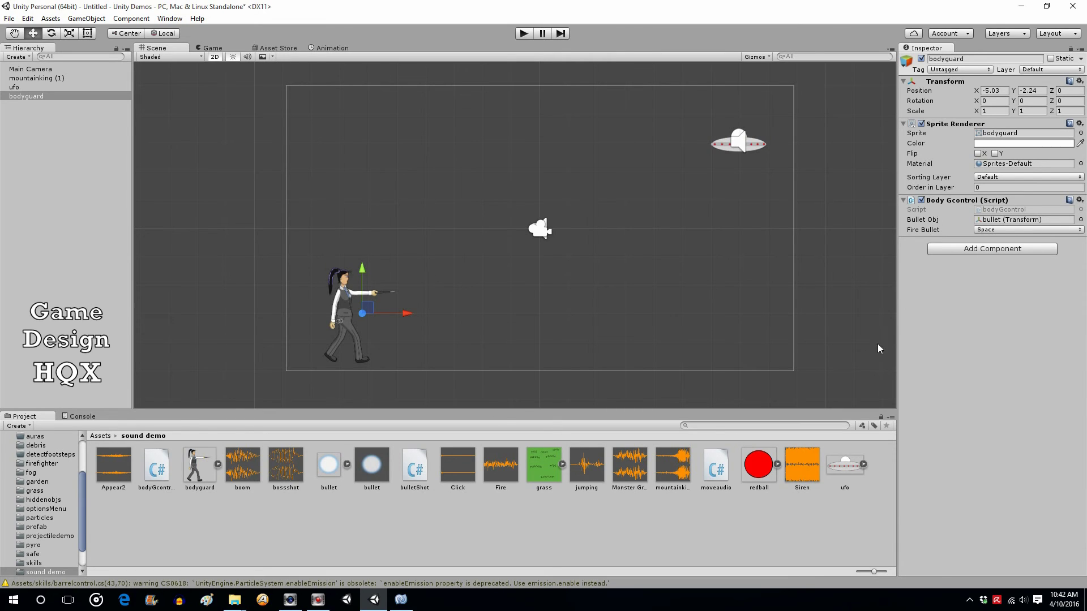
# - Add a Rigidbody 2D component to the bodyguard and set its Gravity Scale to 0
pyautogui.click(963, 251)
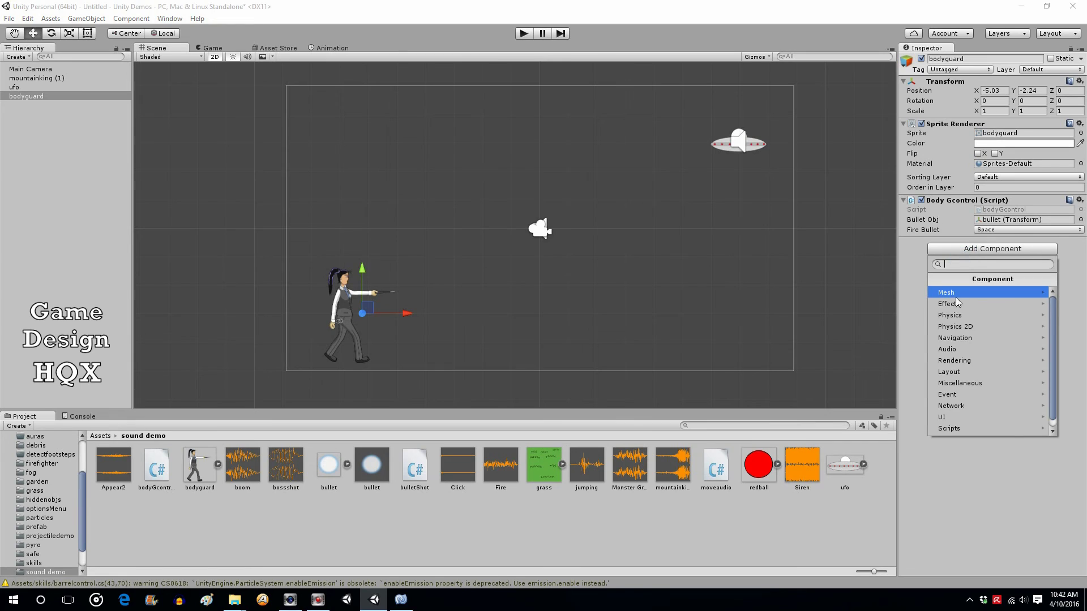
pyautogui.click(956, 328)
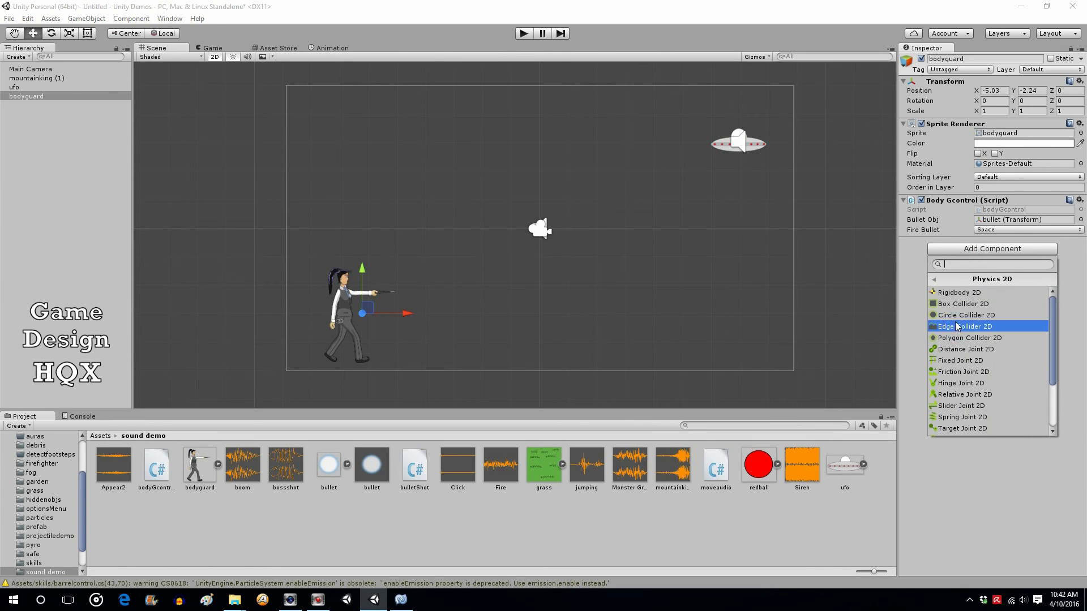
pyautogui.click(956, 295)
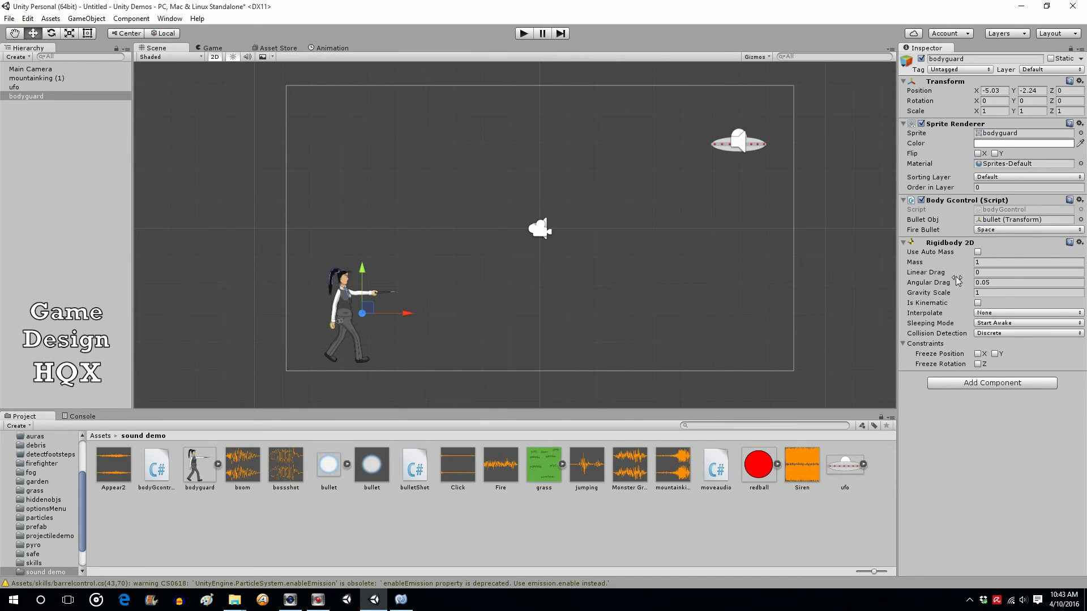
pyautogui.click(987, 294)
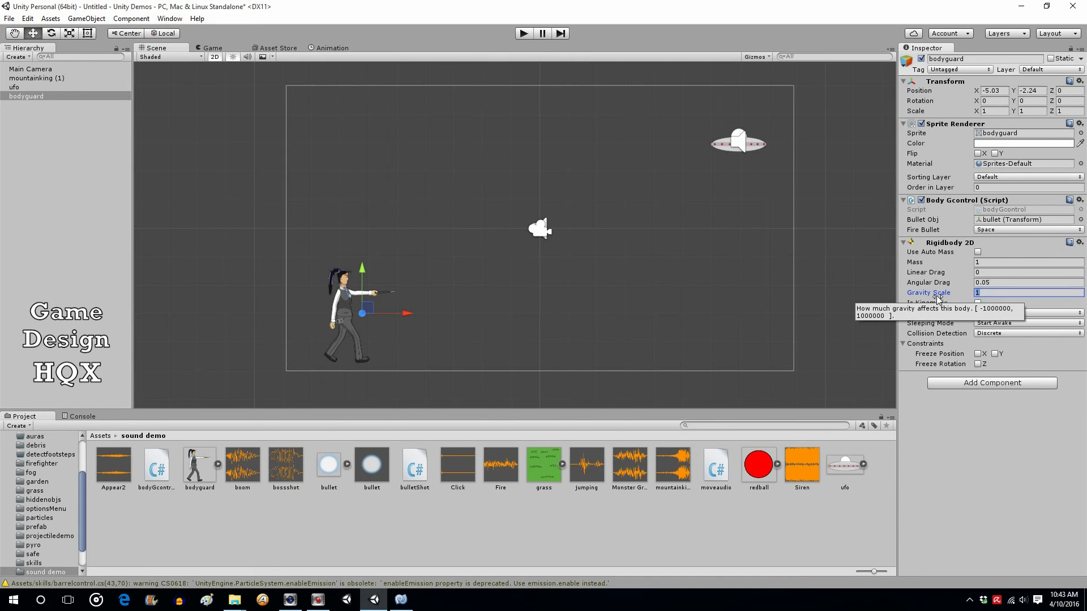
pyautogui.write('0')
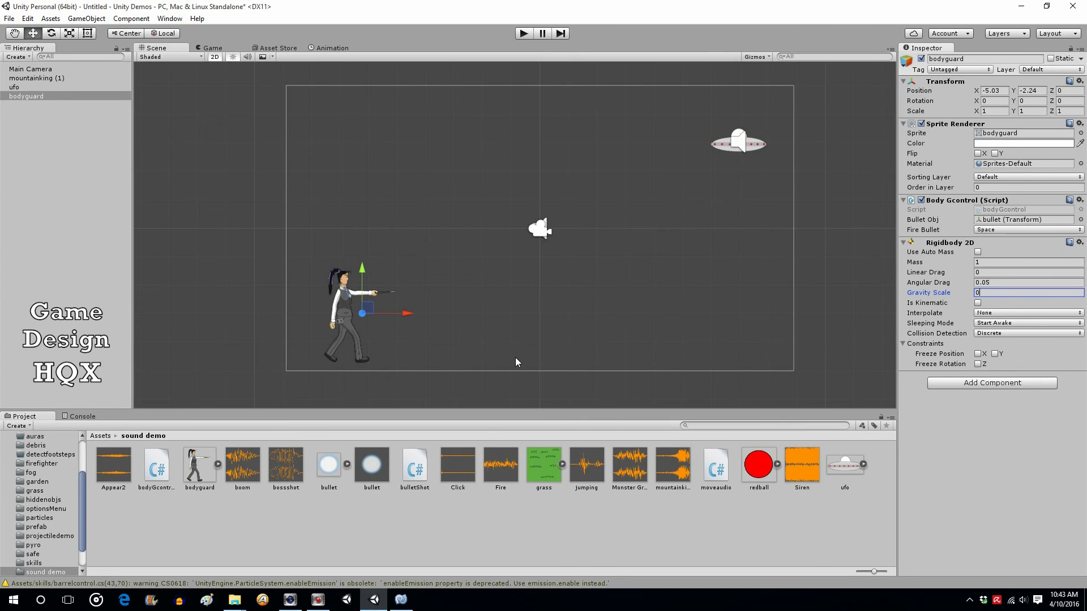
# - Switch to MonoDevelop, declare a public KeyCode variable jumpPress below fireBullet in bodyGcontrol.cs, and save the script
pyautogui.click(401, 599)
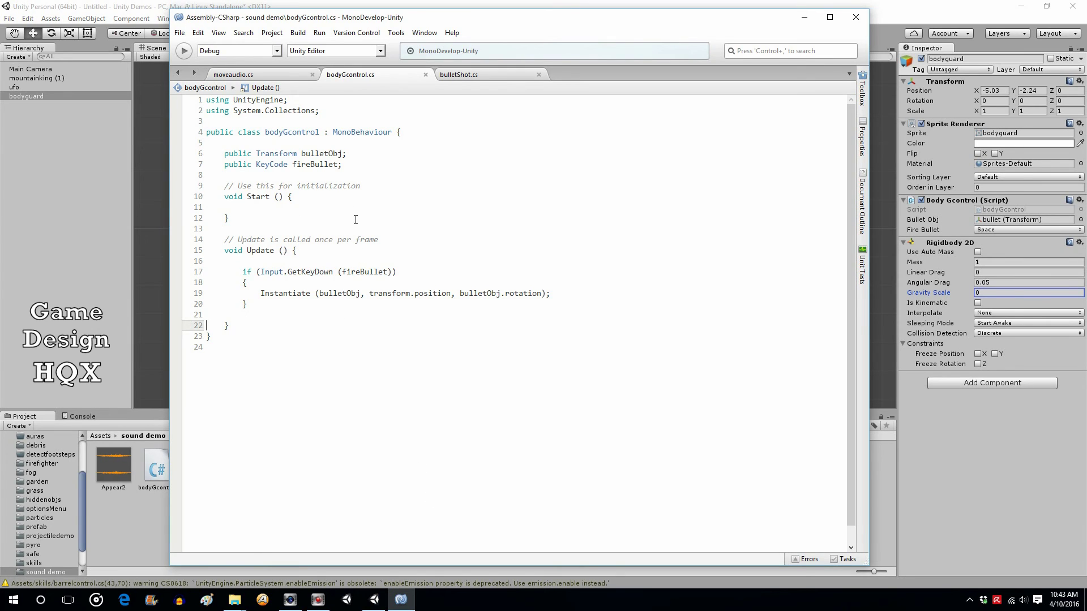
pyautogui.click(229, 175)
pyautogui.write('pu')
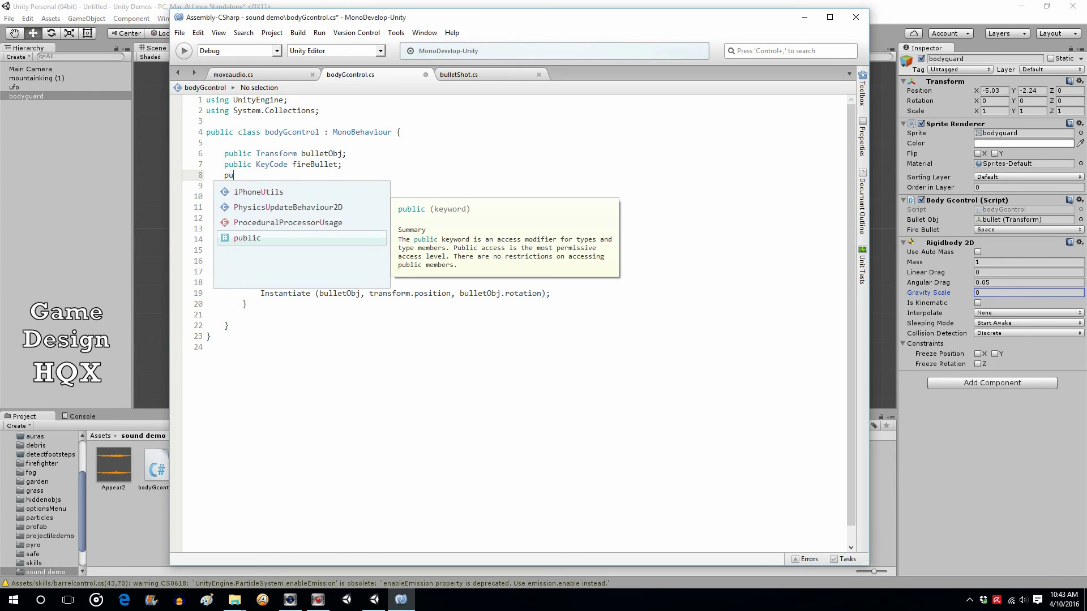
pyautogui.write('blic')
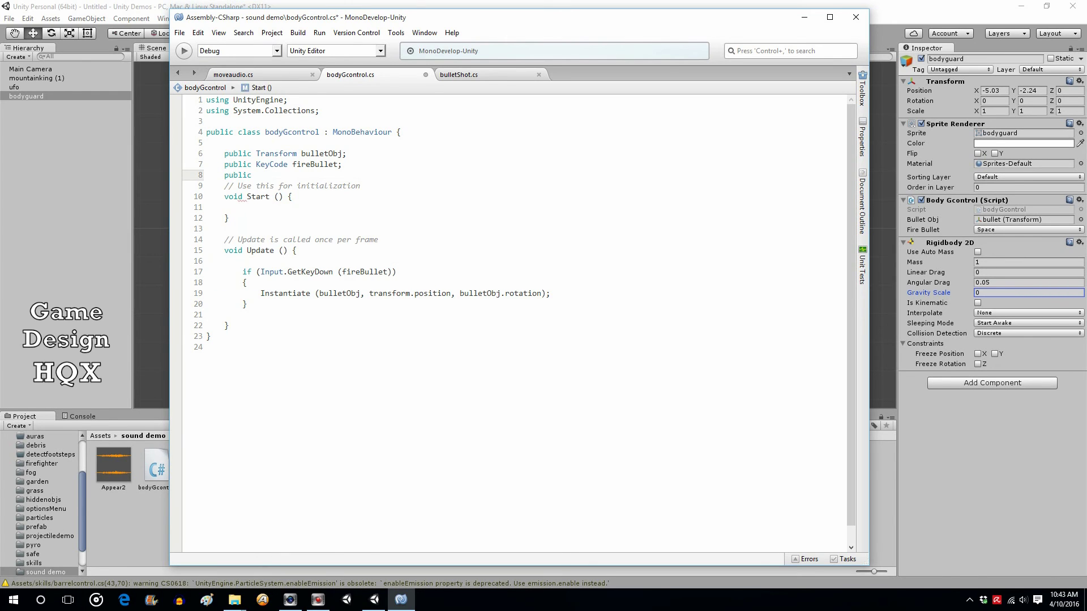
pyautogui.write(' keyc')
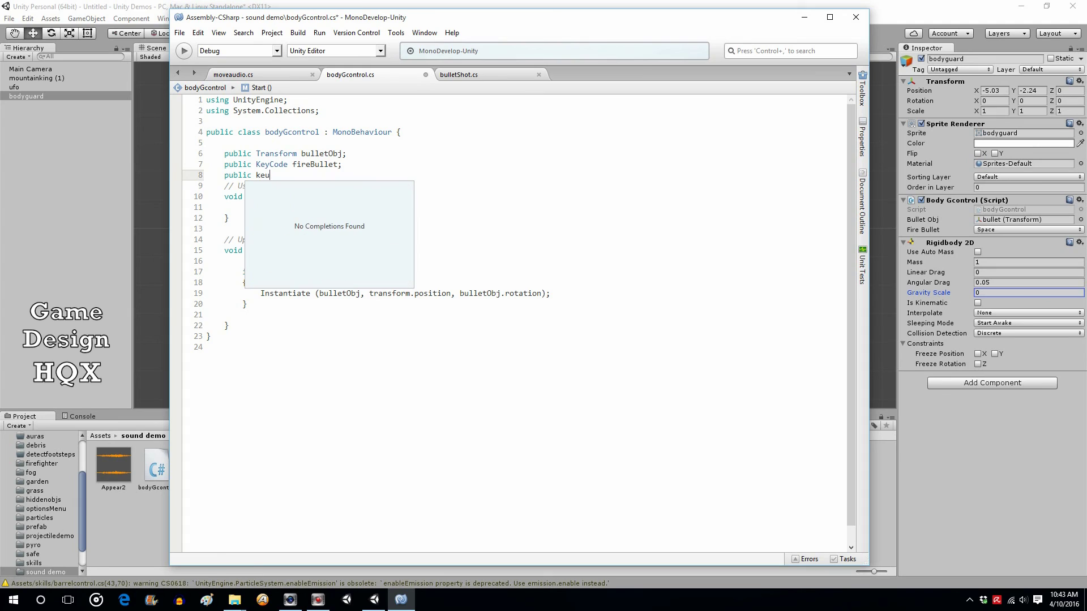
pyautogui.press('Return')
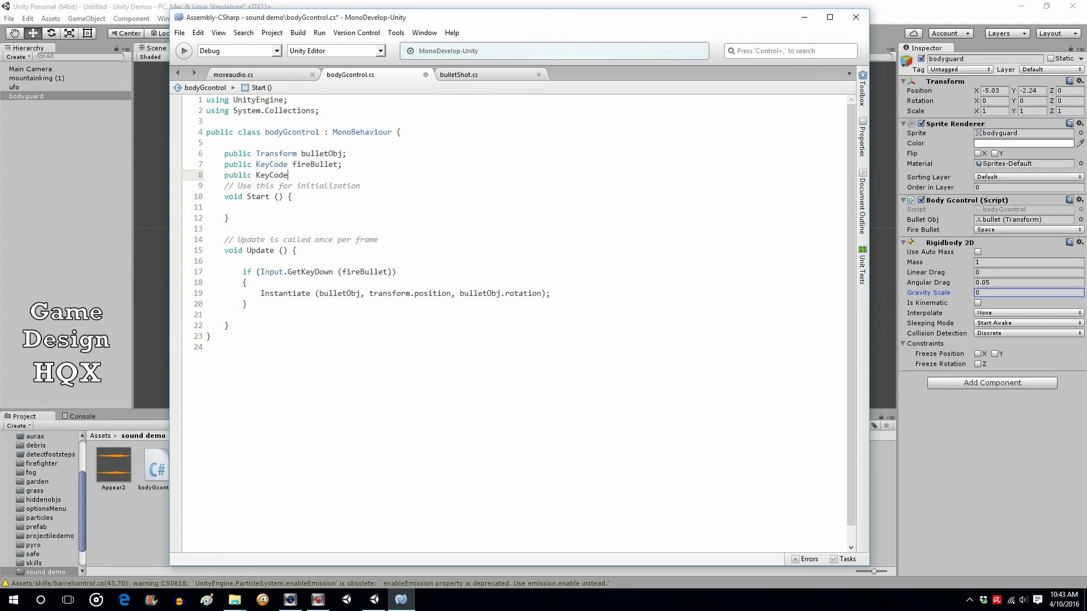
pyautogui.write('jumpPress;')
pyautogui.press('Return')
pyautogui.click(179, 32)
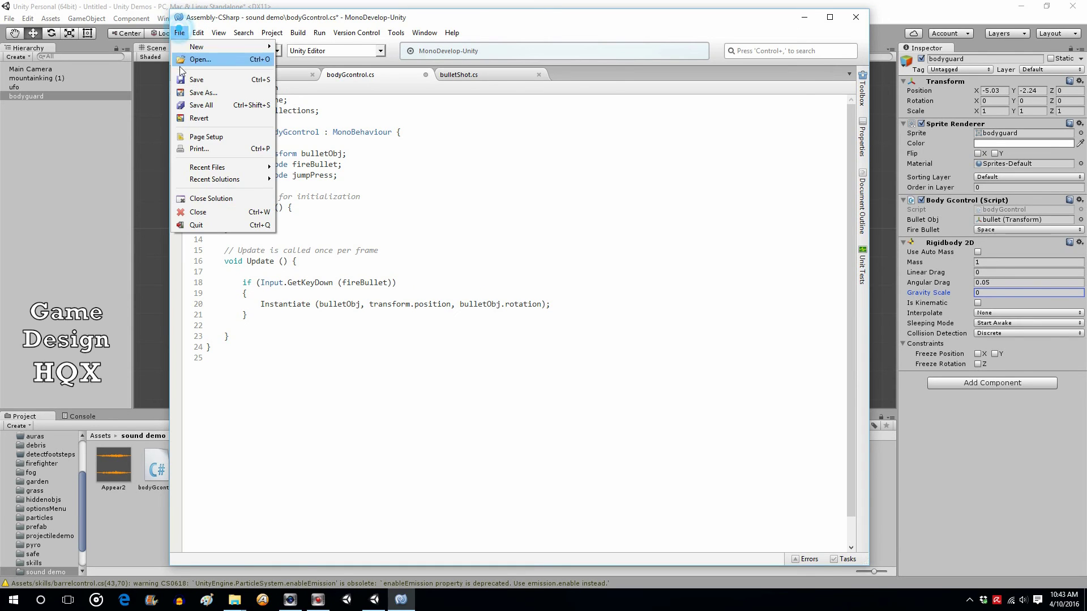
pyautogui.click(183, 80)
# - Switch to Unity and set the bodyguard script's Jump Press key to W
pyautogui.click(136, 3)
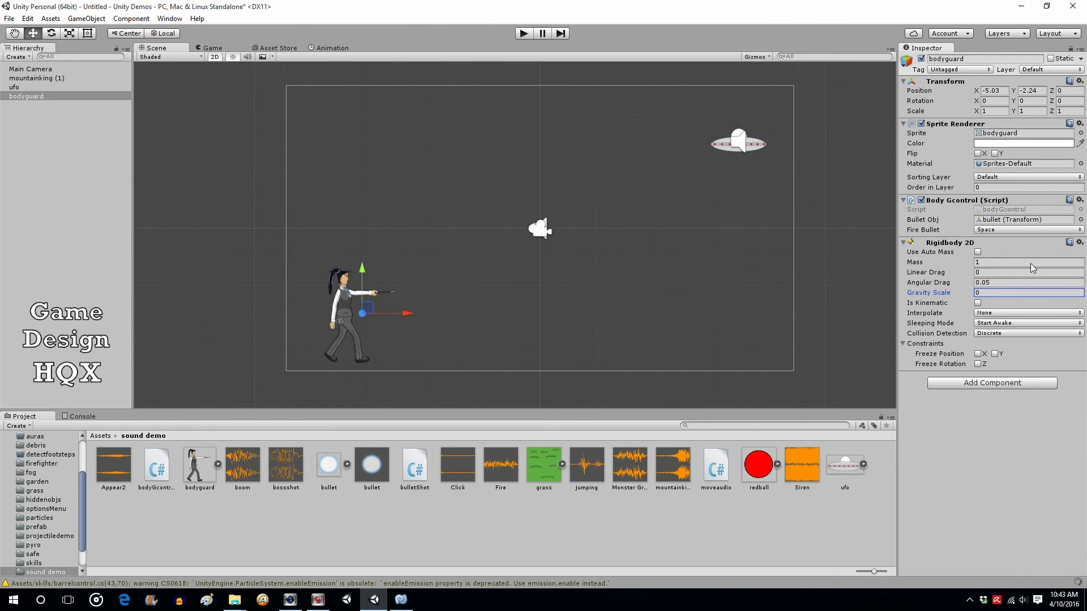
pyautogui.click(1071, 244)
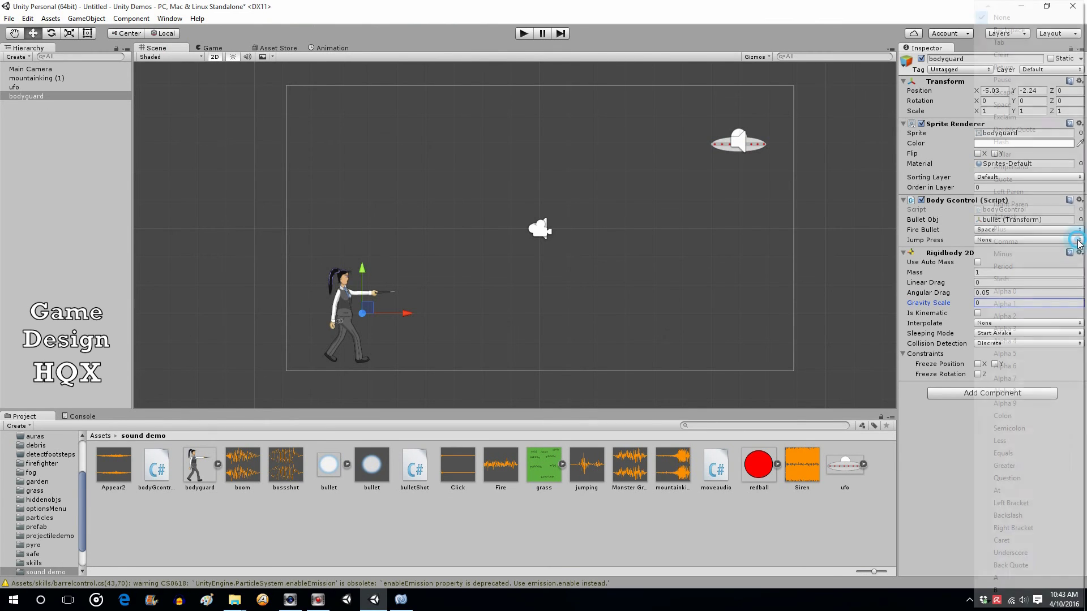
pyautogui.scroll(-5, 986, 601)
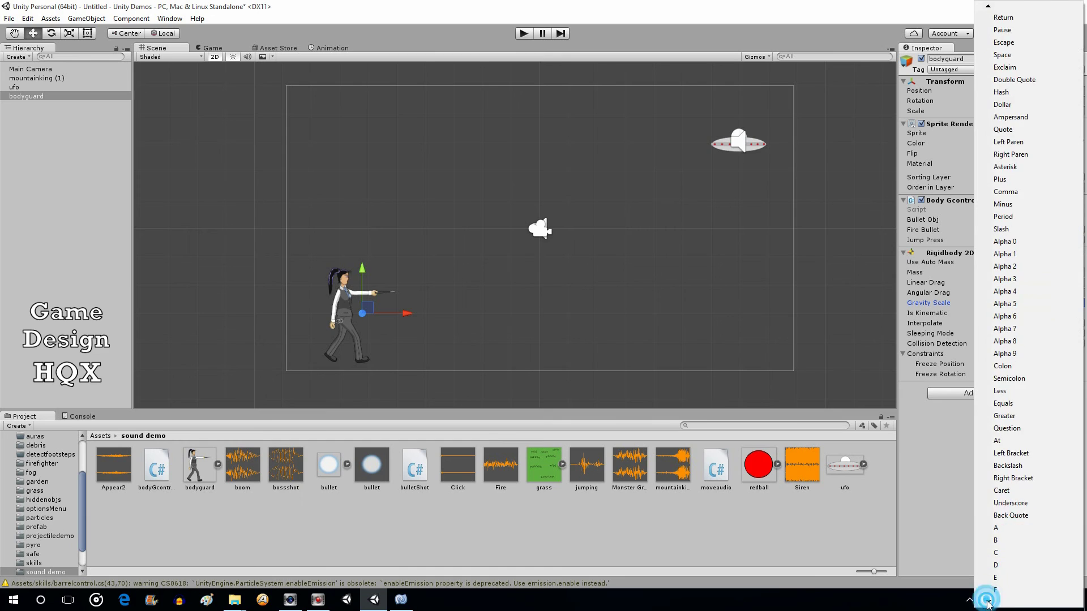
pyautogui.scroll(-3, 987, 602)
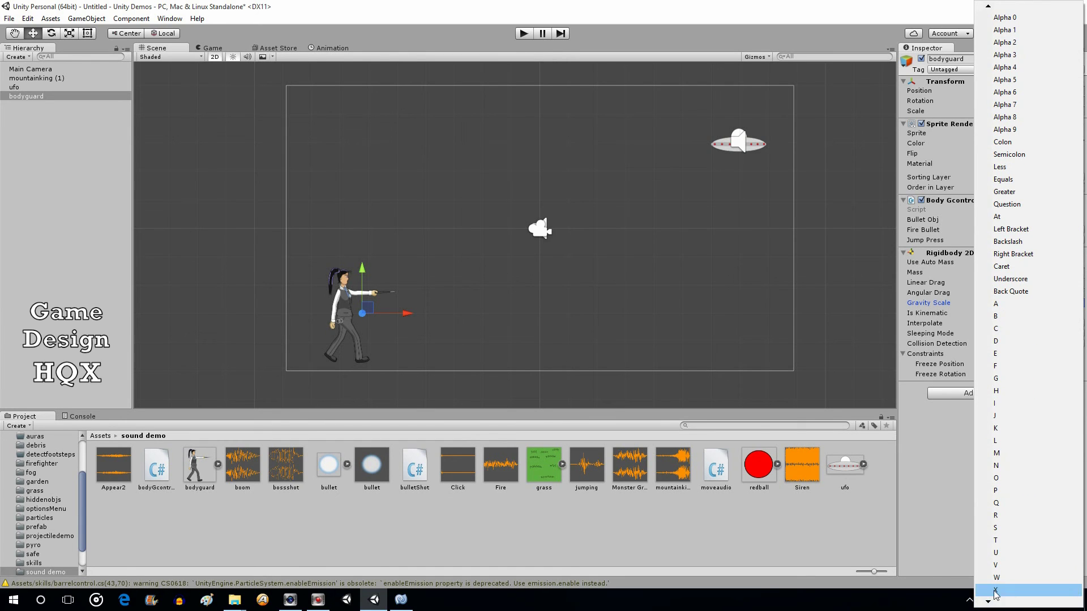
pyautogui.click(997, 576)
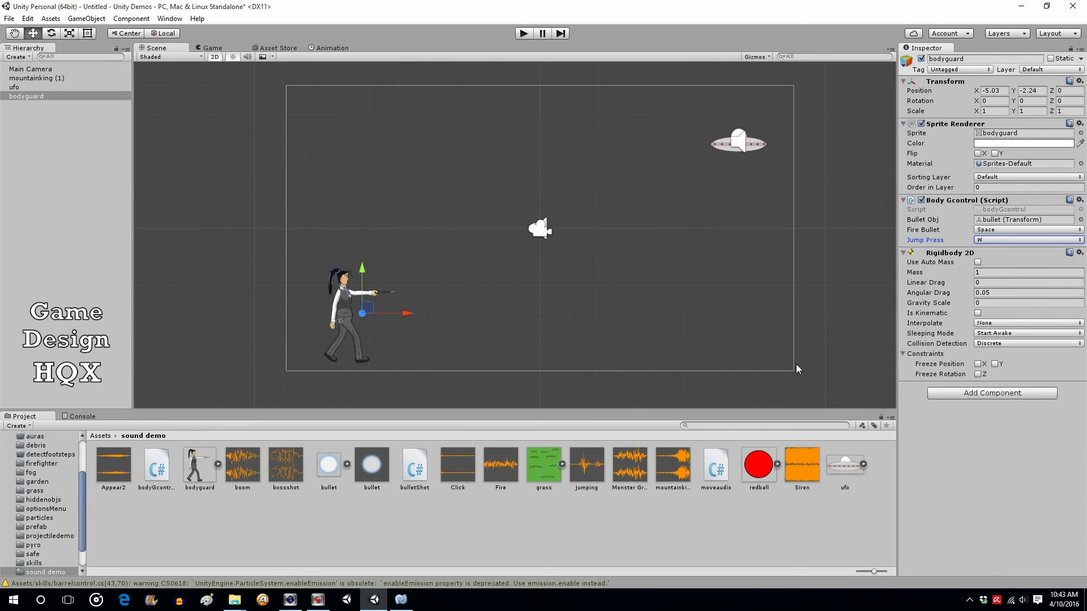
# - Switch to MonoDevelop and add the condition if (Input.GetKeyDown(jumpPress)) below the fireBullet block in Update
pyautogui.click(401, 600)
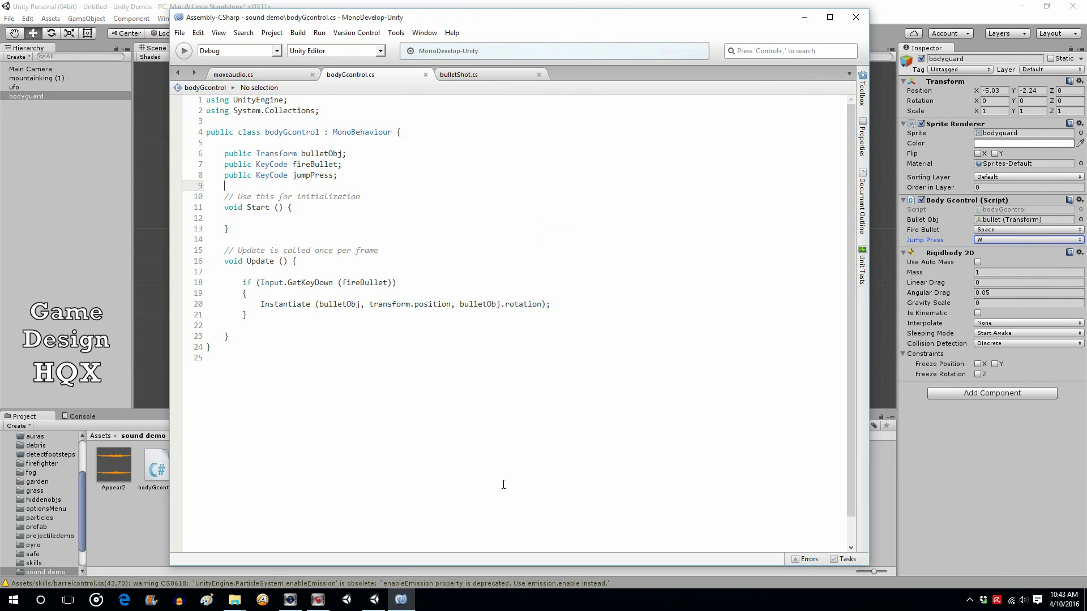
pyautogui.click(275, 322)
pyautogui.press('Return')
pyautogui.press('Return')
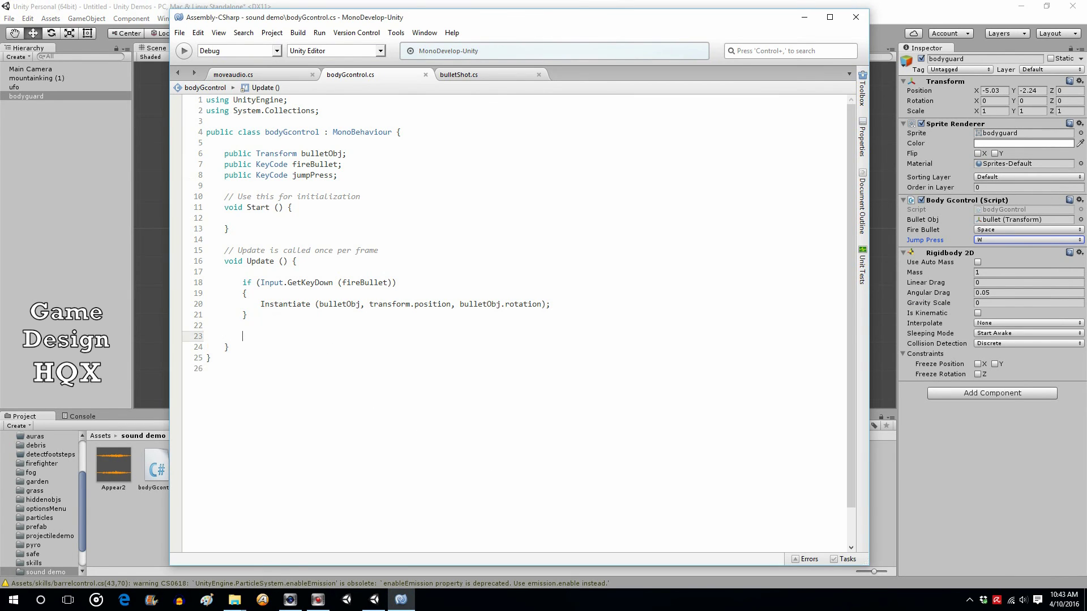
pyautogui.click(242, 336)
pyautogui.write('if (Input.get')
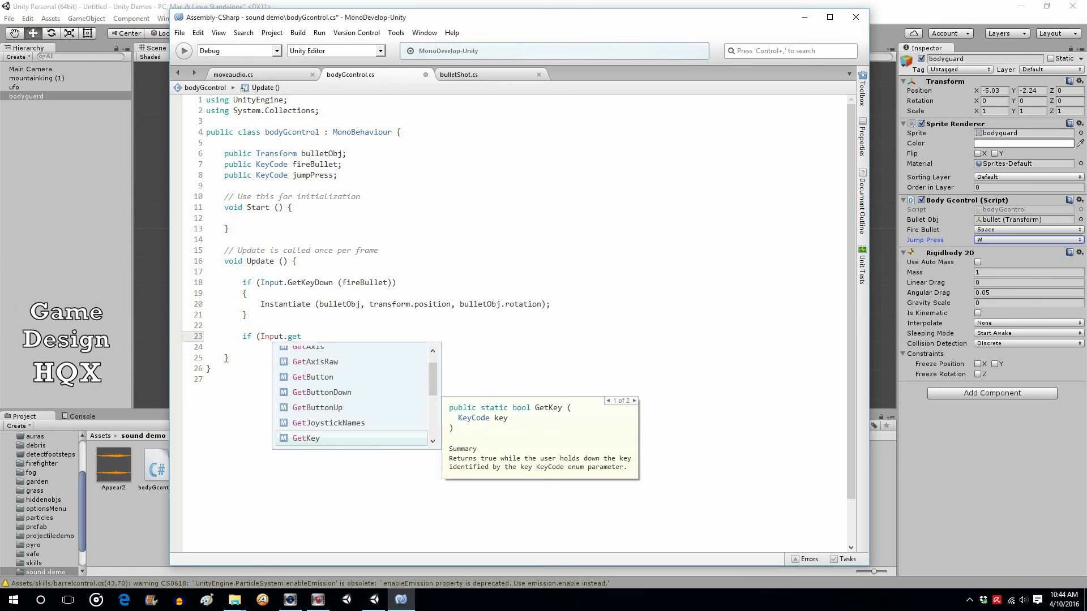
pyautogui.press('Down')
pyautogui.press('Return')
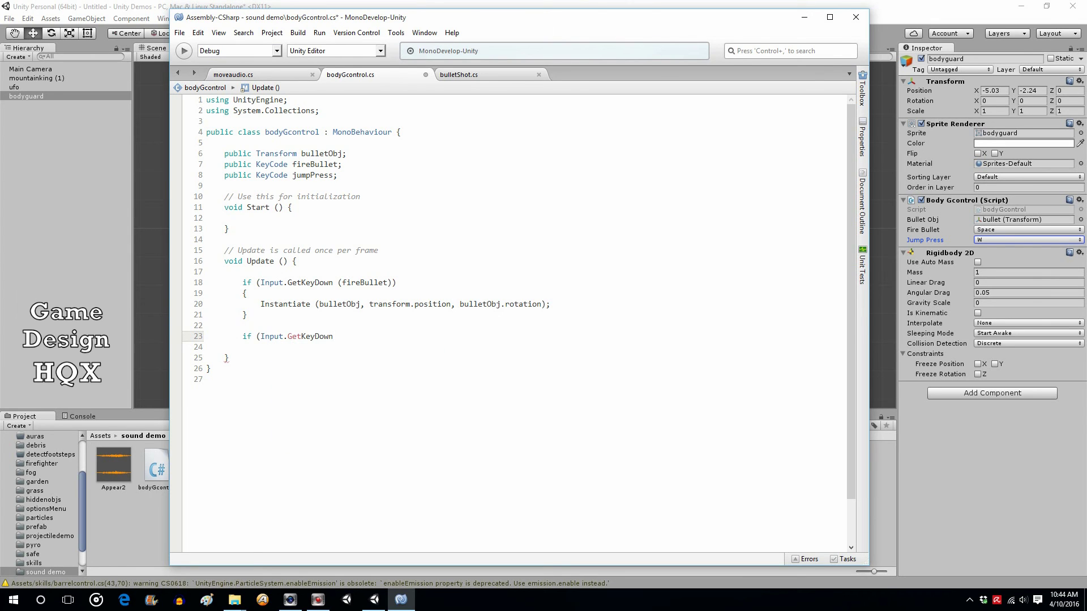
pyautogui.write('(jumpPress')
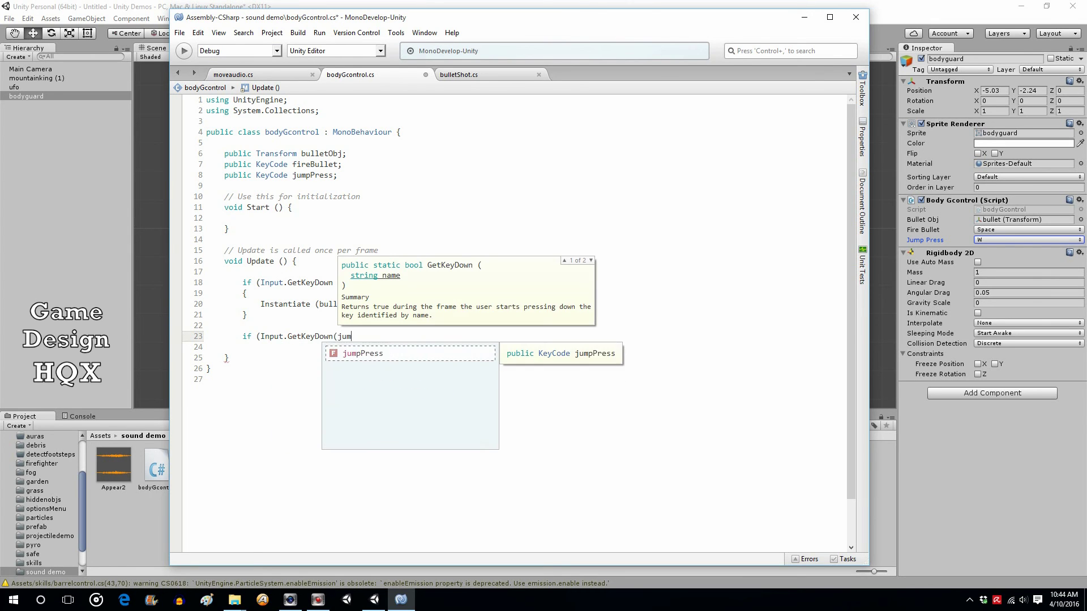
pyautogui.press('Return')
pyautogui.write('))')
# - Give the jumpPress condition an empty body, with its opening and closing braces on separate lines
pyautogui.press('Return')
pyautogui.write('{')
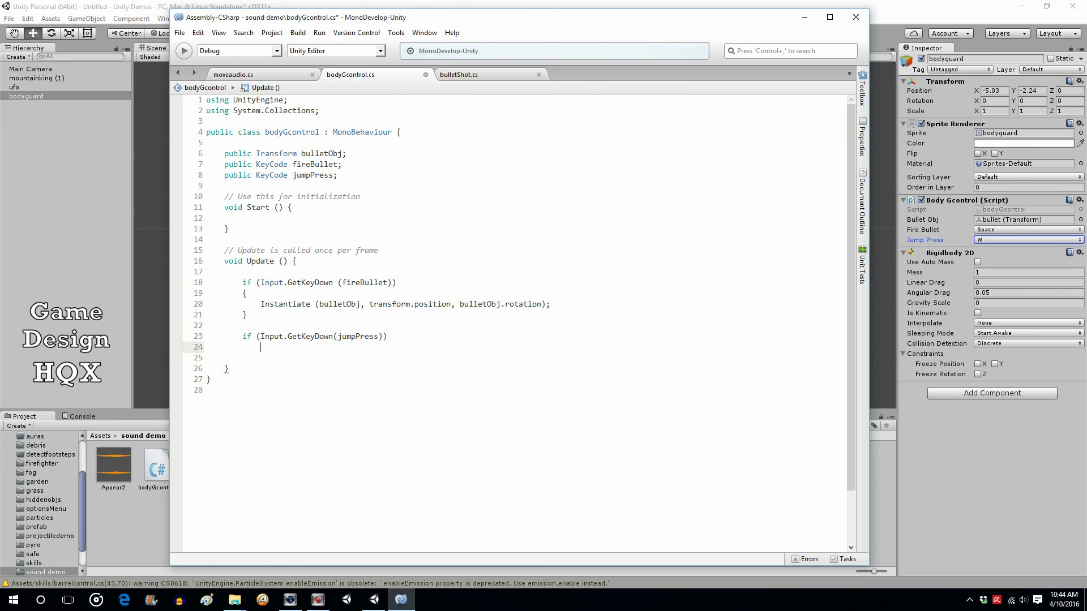
pyautogui.press('Return')
pyautogui.press('Return')
pyautogui.press('Return')
pyautogui.write('}')
pyautogui.press('Up')
pyautogui.press('Up')
pyautogui.press('Left')
pyautogui.press('Left')
pyautogui.press('Left')
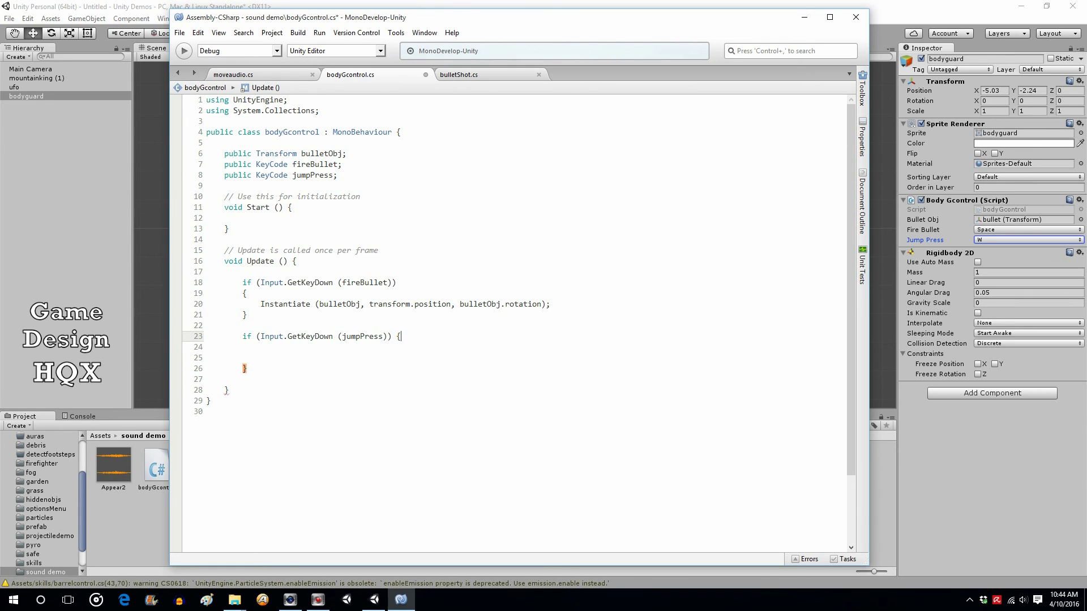
pyautogui.press('Return')
pyautogui.press('Down')
pyautogui.press('Down')
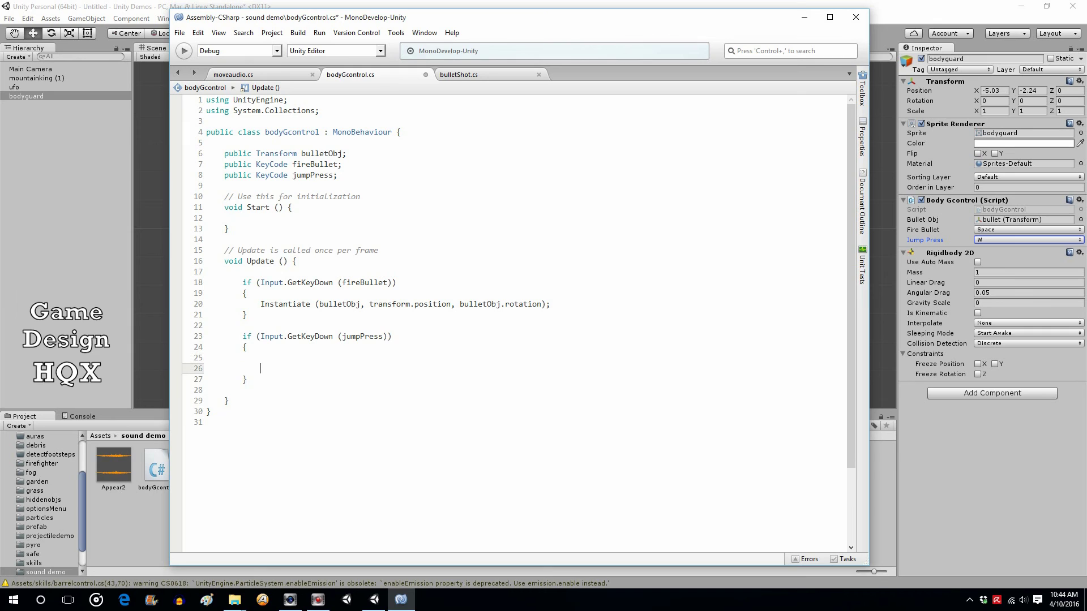
# - Add GetComponent<AudioSource>().Play(); inside the jumpPress block and save the script
pyautogui.write('GetComponent<aud')
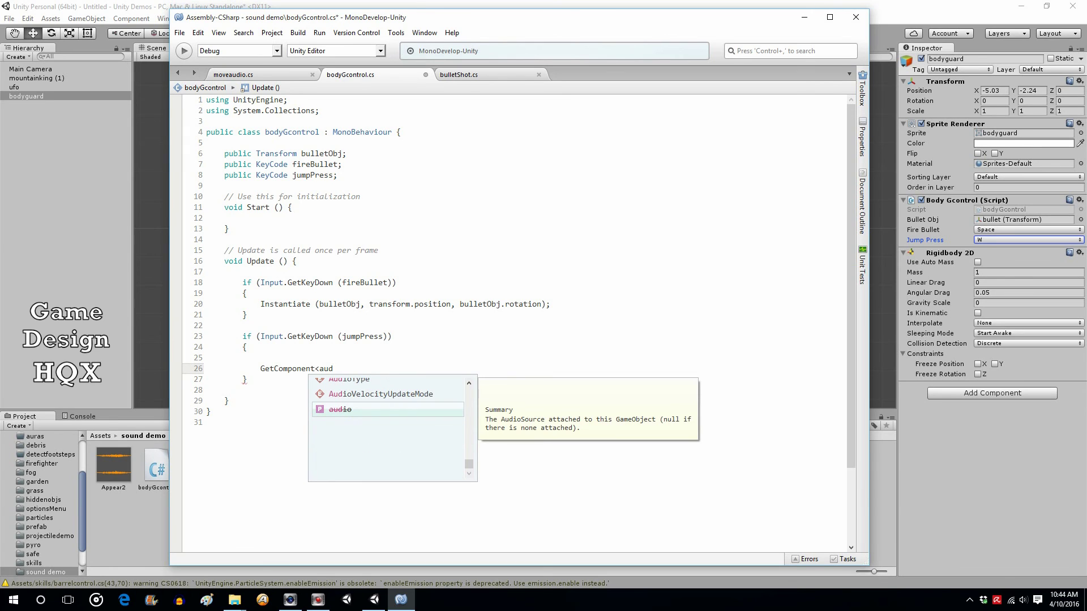
pyautogui.write('iosour')
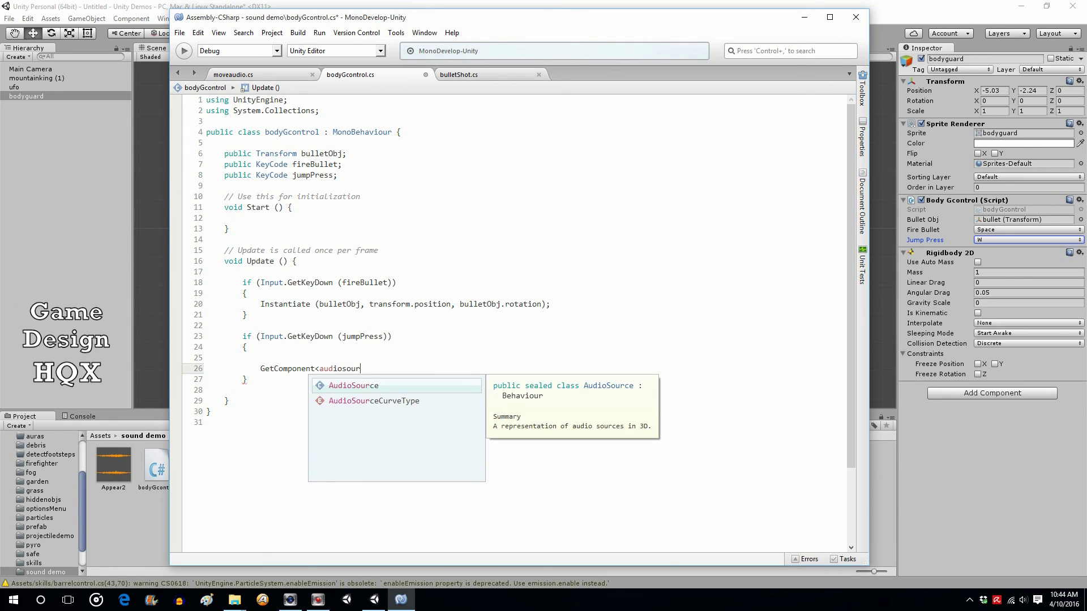
pyautogui.press('Return')
pyautogui.write('>().')
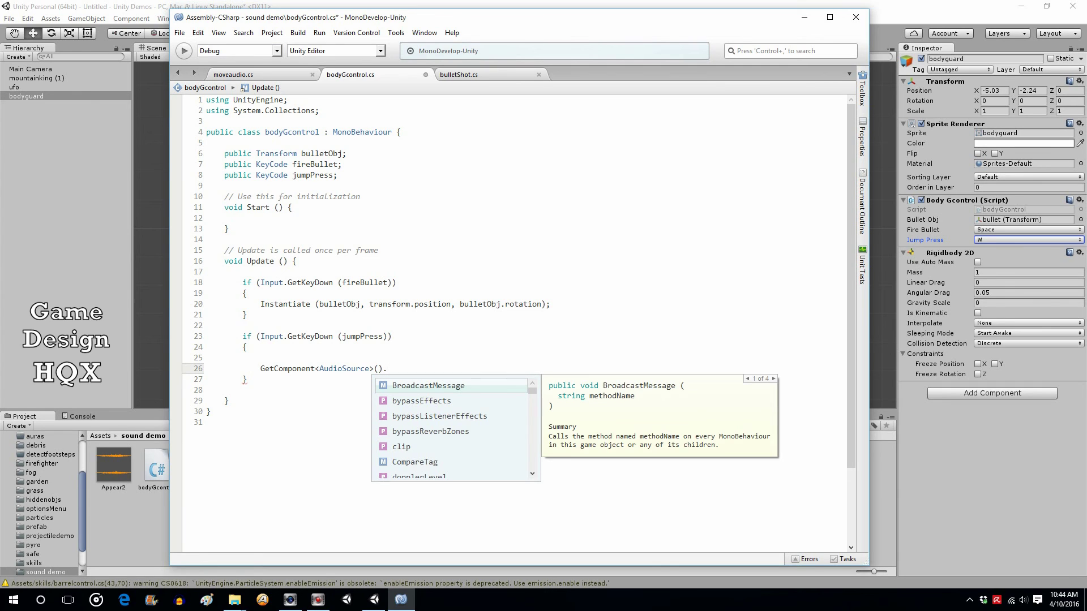
pyautogui.write('pl')
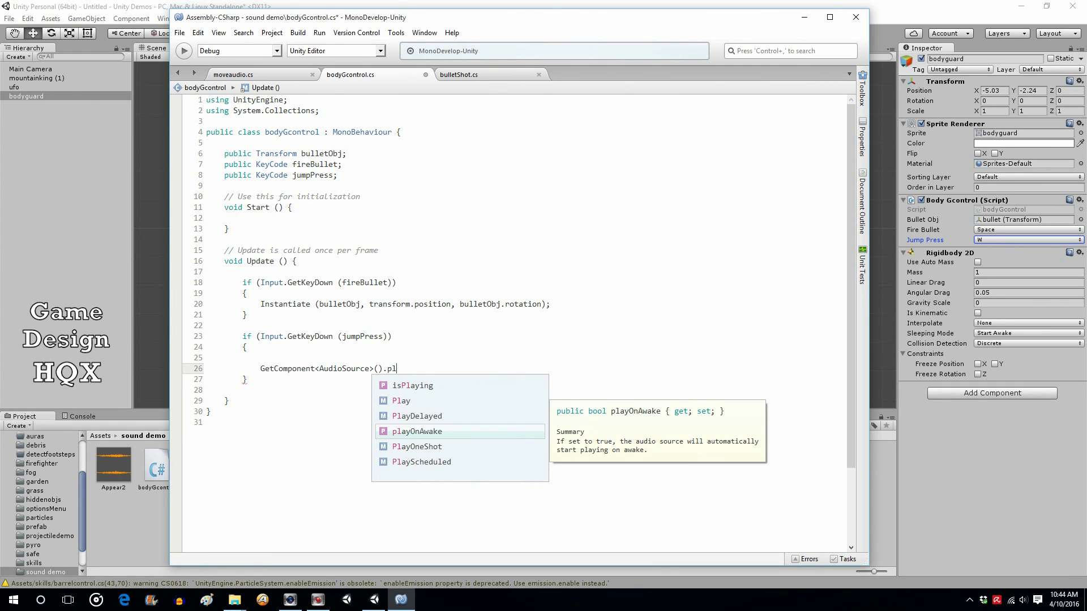
pyautogui.press('Up')
pyautogui.press('Up')
pyautogui.press('Return')
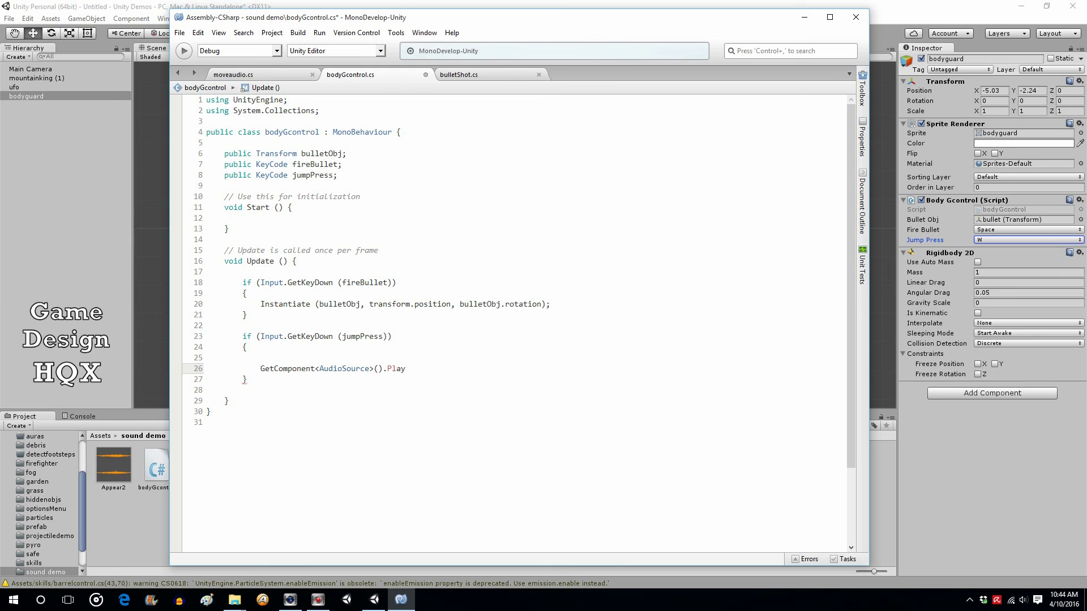
pyautogui.write('();')
pyautogui.doubleClick(362, 368)
pyautogui.click(442, 369)
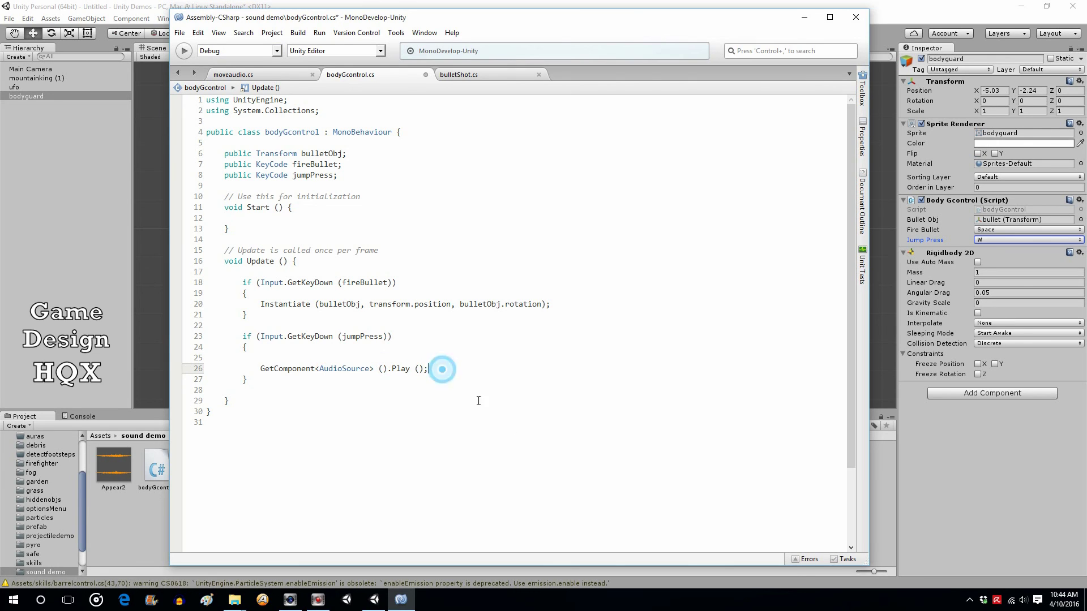
pyautogui.click(179, 33)
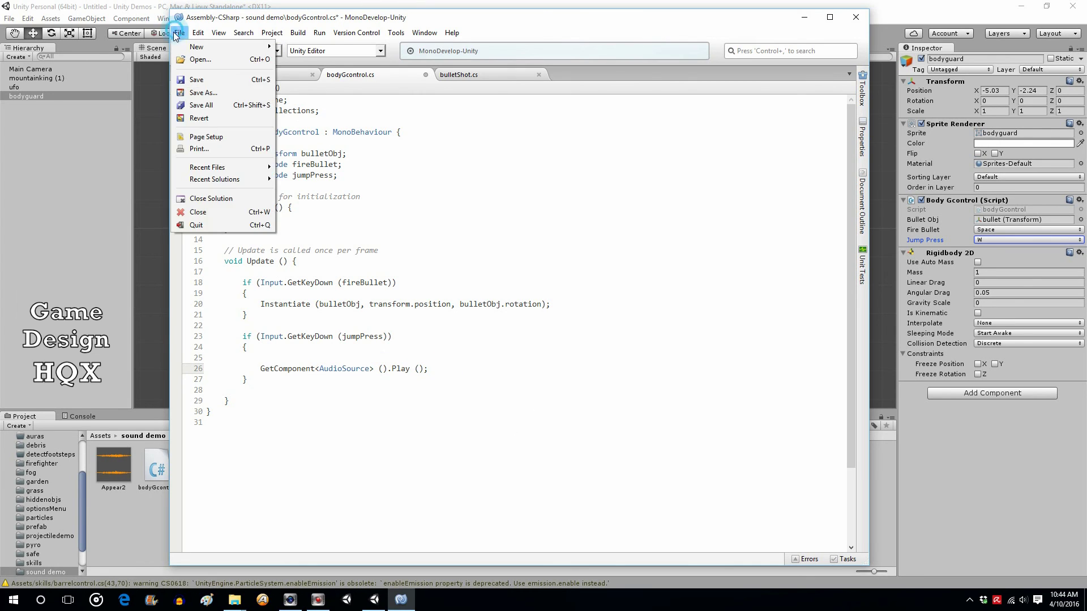
pyautogui.click(192, 78)
# - Switch to Unity, add the jumping clip to the bodyguard as an Audio Source, and disable its Play On Awake
pyautogui.click(156, 7)
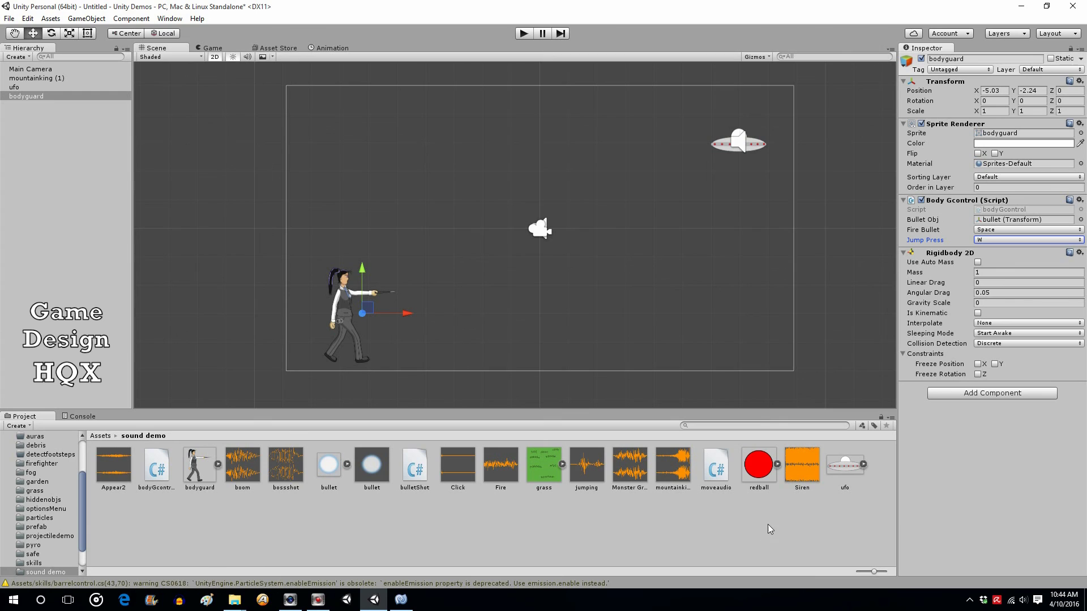
pyautogui.moveTo(593, 473); pyautogui.dragTo(975, 475)
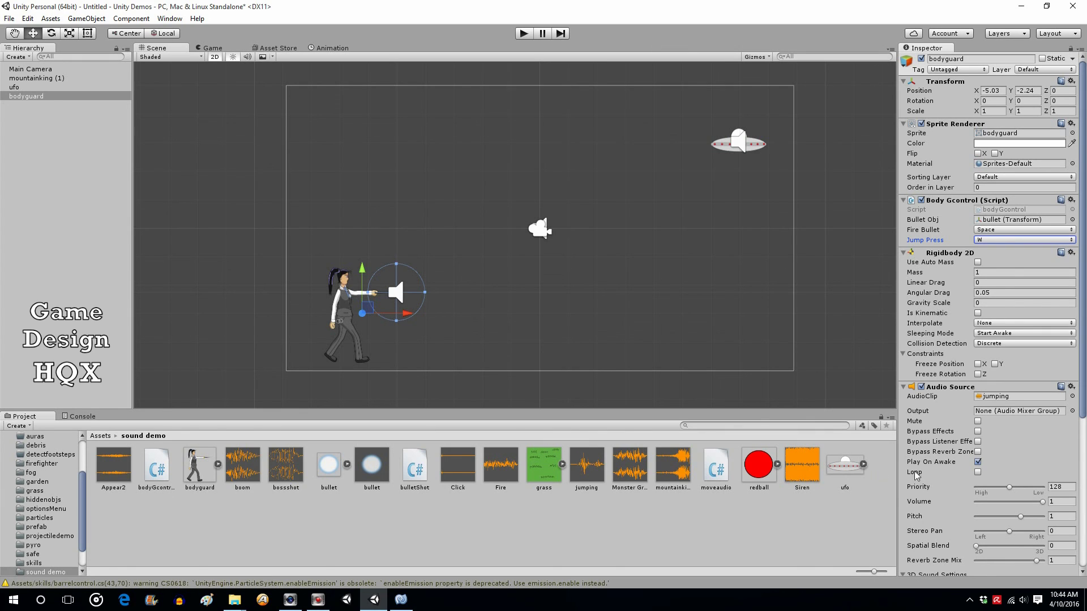
pyautogui.click(978, 463)
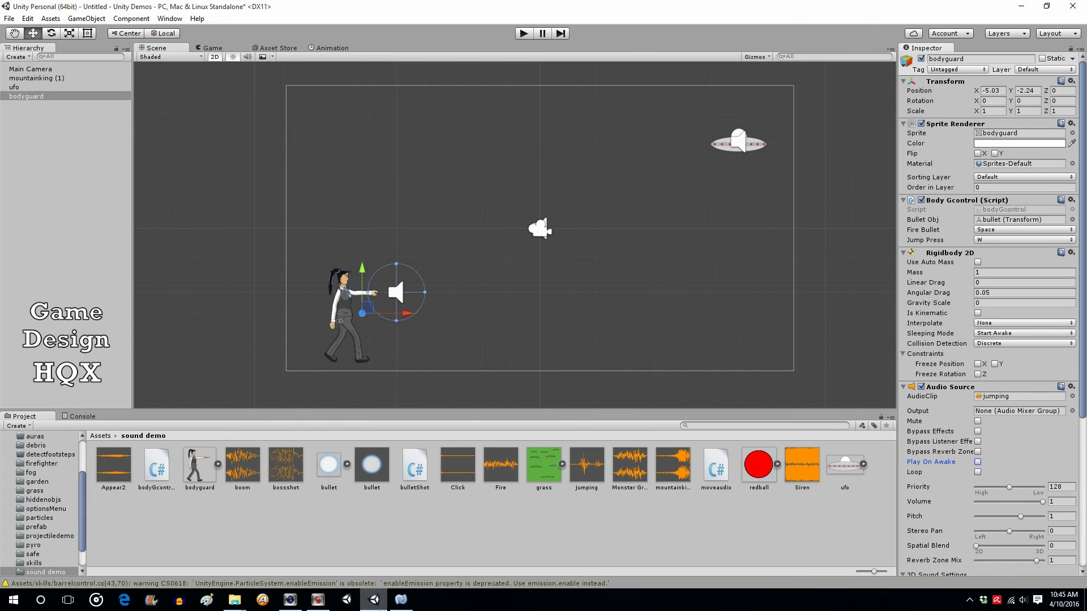
# - Check in MonoDevelop that the script is saved, return to Unity, and play and stop the scene to test the jump sound
pyautogui.click(400, 600)
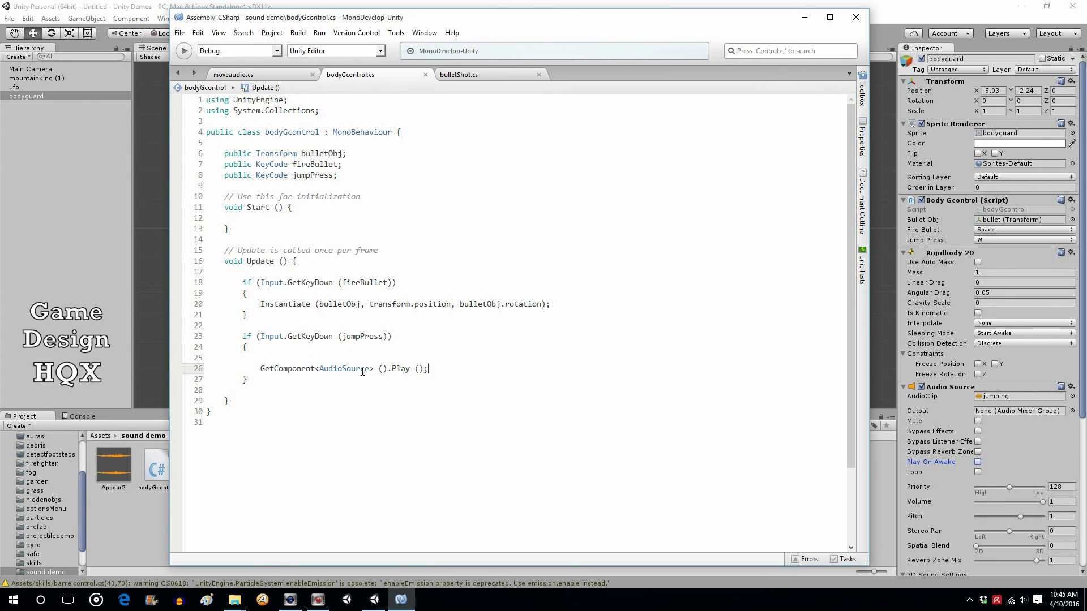
pyautogui.click(179, 33)
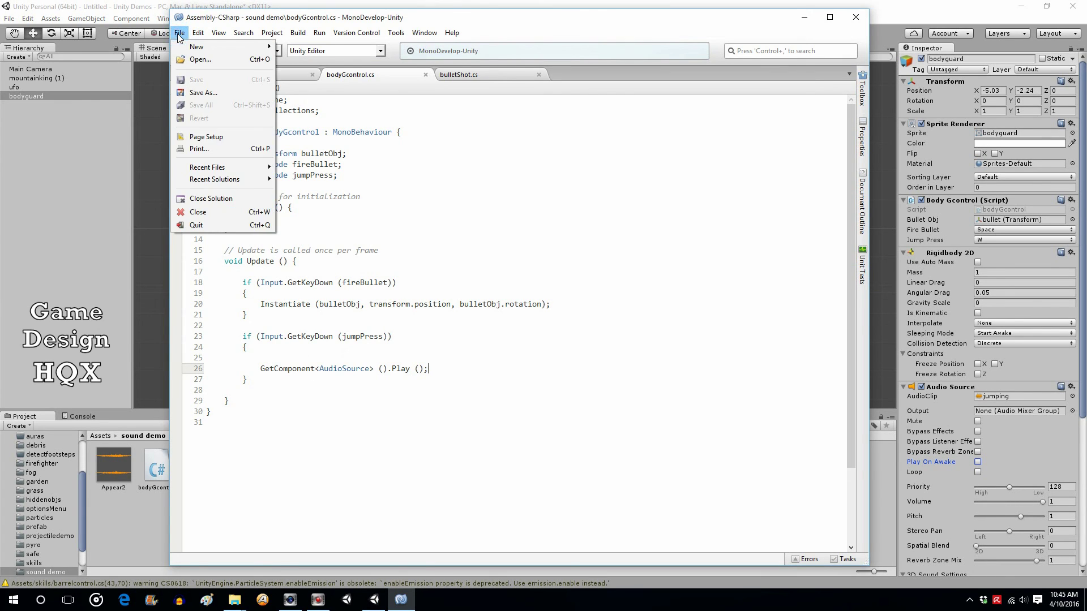
pyautogui.click(132, 13)
pyautogui.click(524, 33)
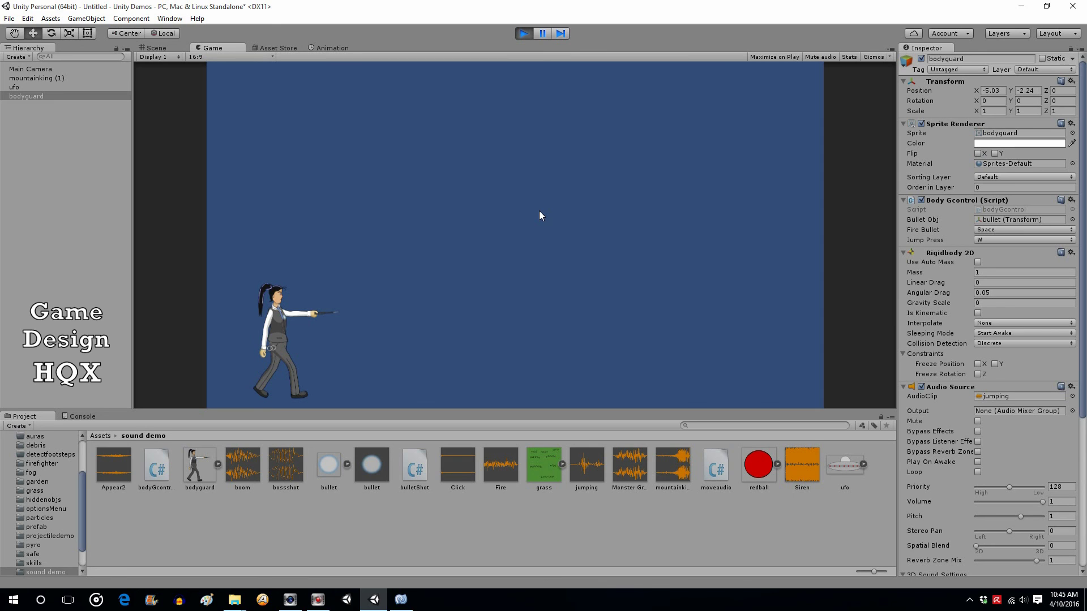
pyautogui.click(525, 34)
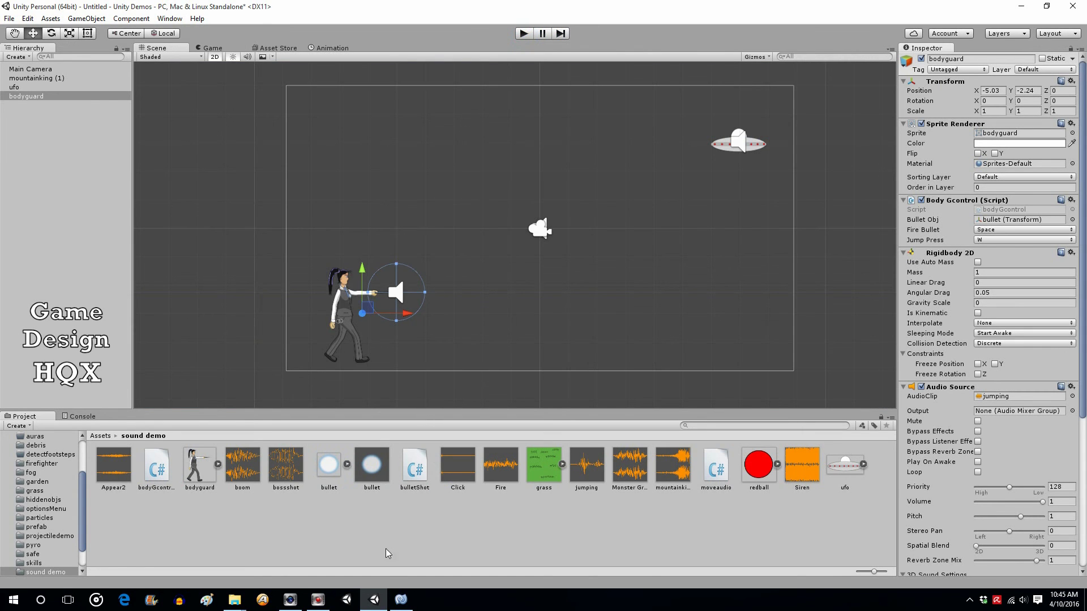
# - Switch to MonoDevelop and start a GetComponent<Rigidbody2D> statement above the AudioSource Play call in the jumpPress block
pyautogui.click(401, 600)
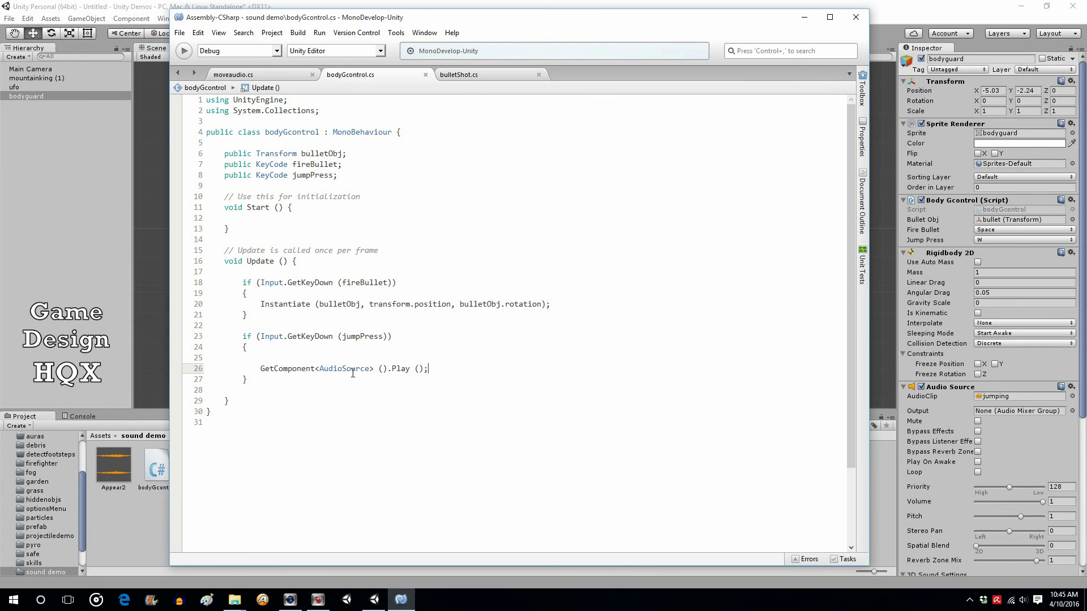
pyautogui.click(270, 358)
pyautogui.write('getcom')
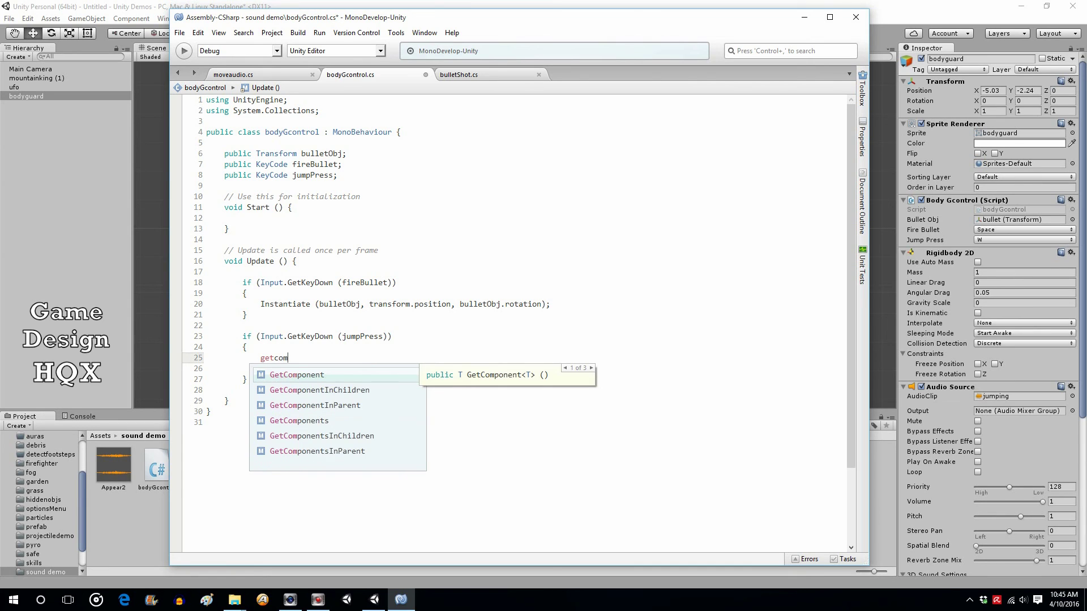
pyautogui.press('Return')
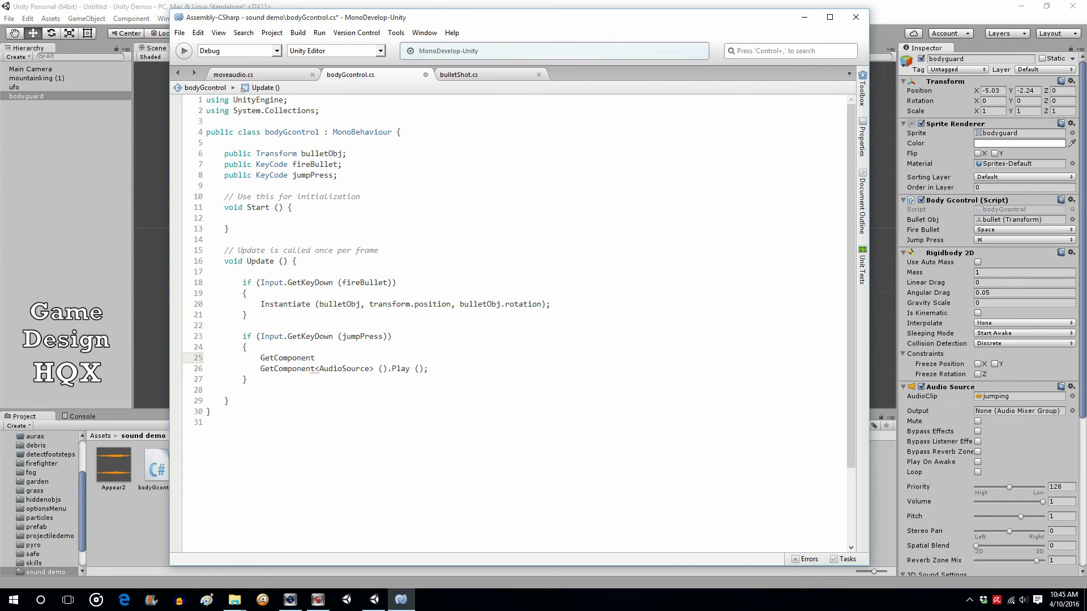
pyautogui.write('<rigi')
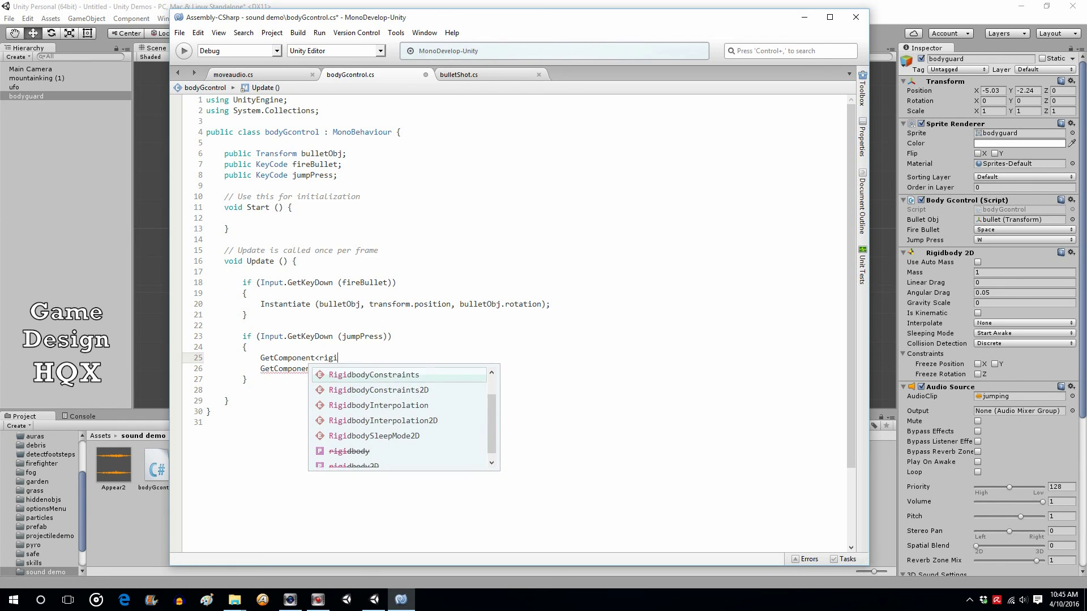
pyautogui.press('Up')
pyautogui.press('Up')
pyautogui.press('Down')
pyautogui.press('Return')
pyautogui.write('>')
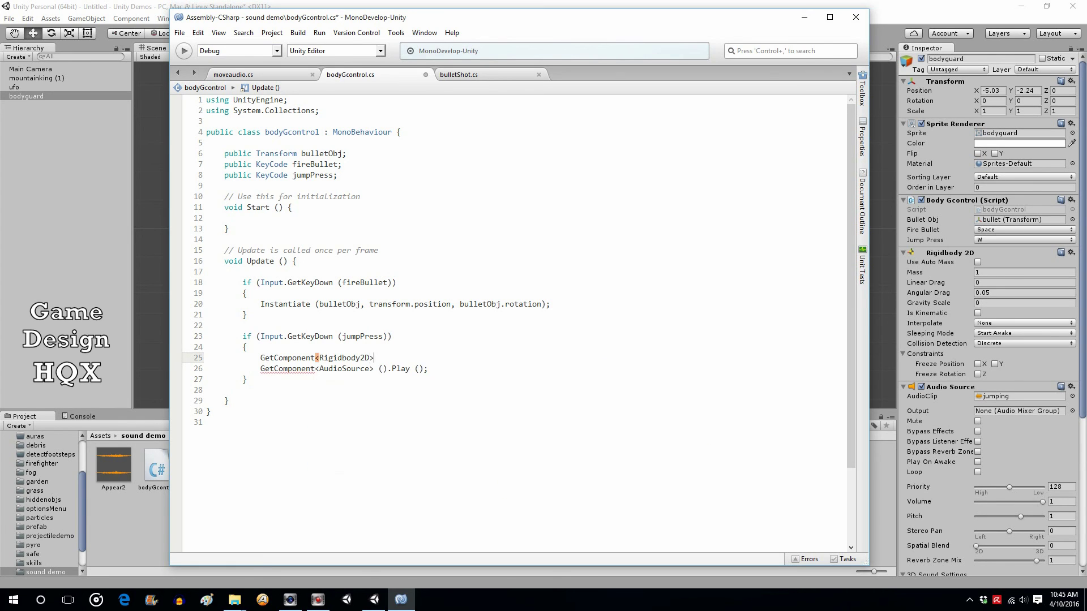
# - Complete the Rigidbody2D statement with ().velocity = new Vector2 (0, 3); and save the bodyGcontrol script
pyautogui.write('().v')
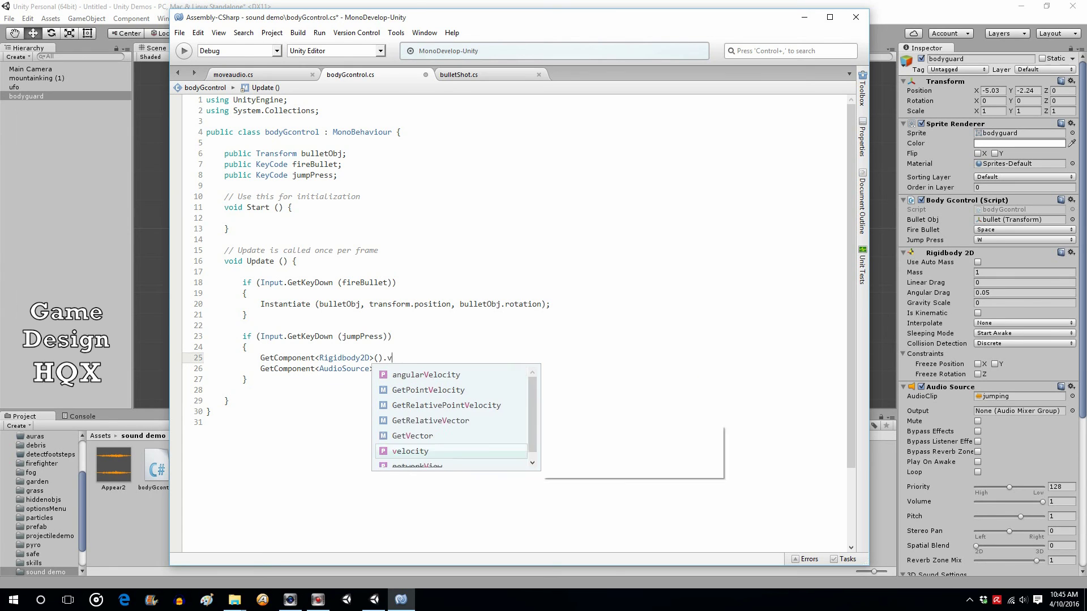
pyautogui.write('elocity')
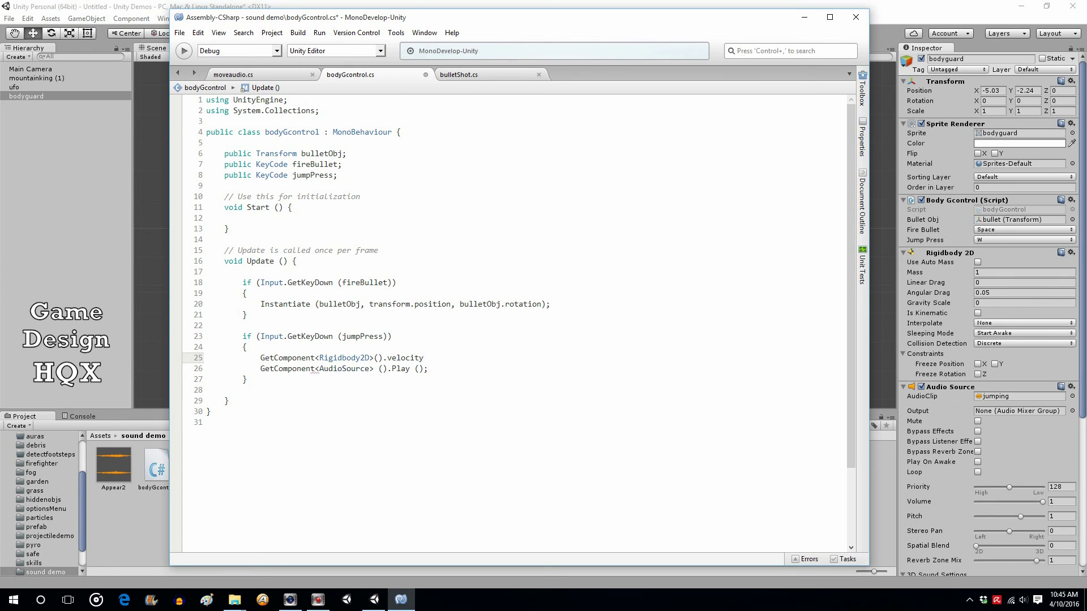
pyautogui.write(' = new')
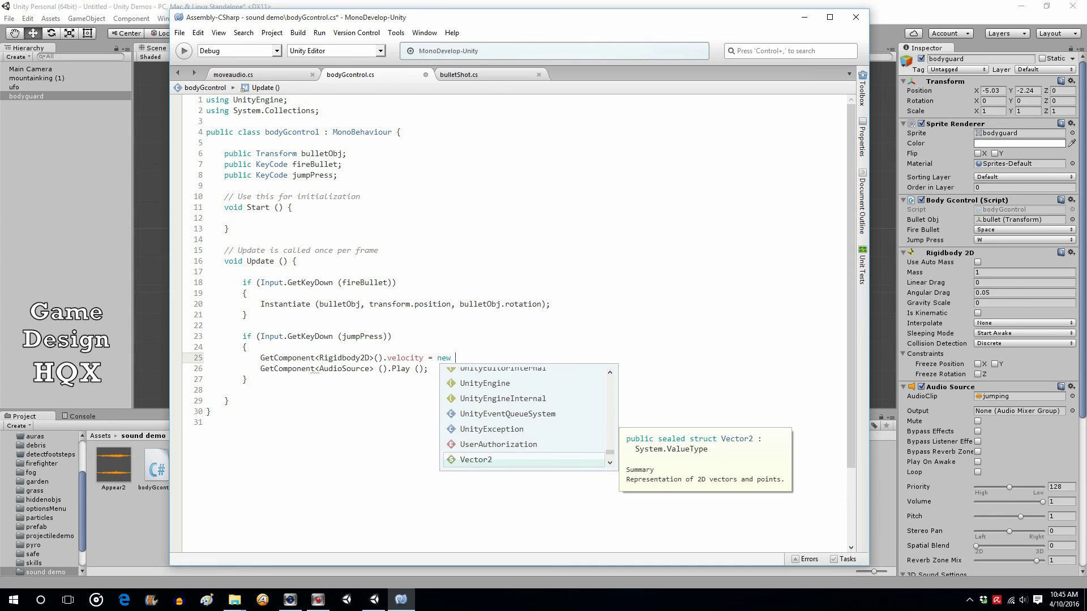
pyautogui.press('Return')
pyautogui.write('(')
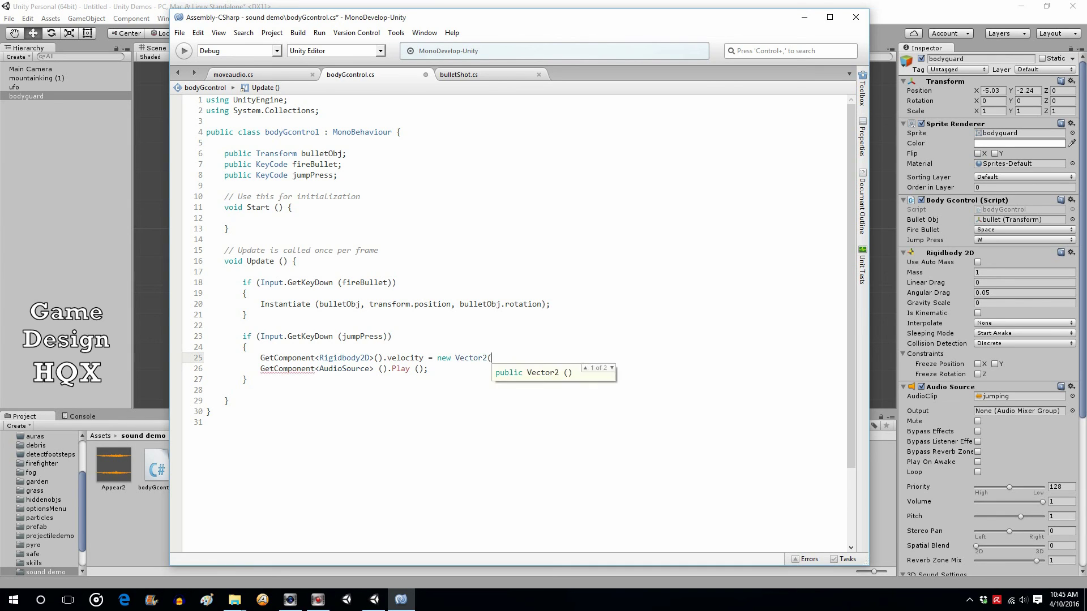
pyautogui.write('0, ')
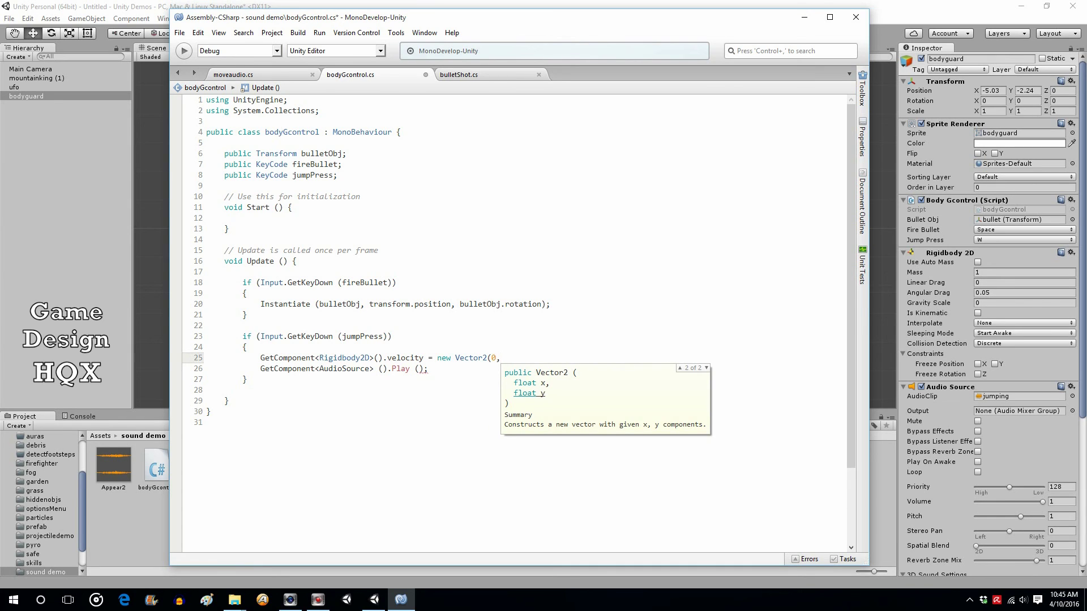
pyautogui.write('3);')
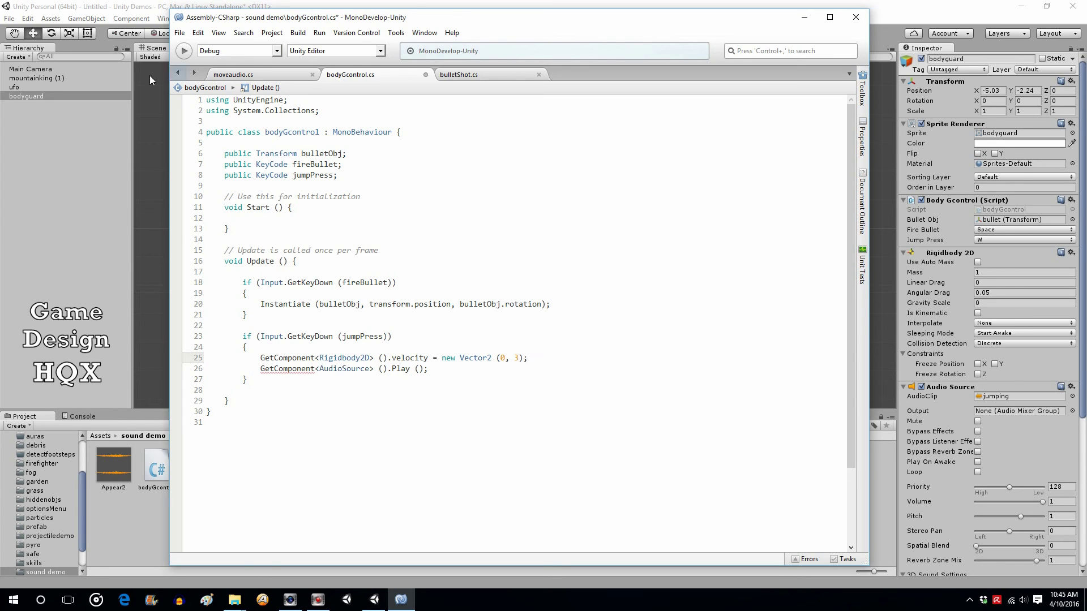
pyautogui.click(179, 33)
pyautogui.click(193, 81)
# - Return to Unity, disable Play On Awake on the ufo's Audio Source, and play and stop the scene to test the jump
pyautogui.click(121, 6)
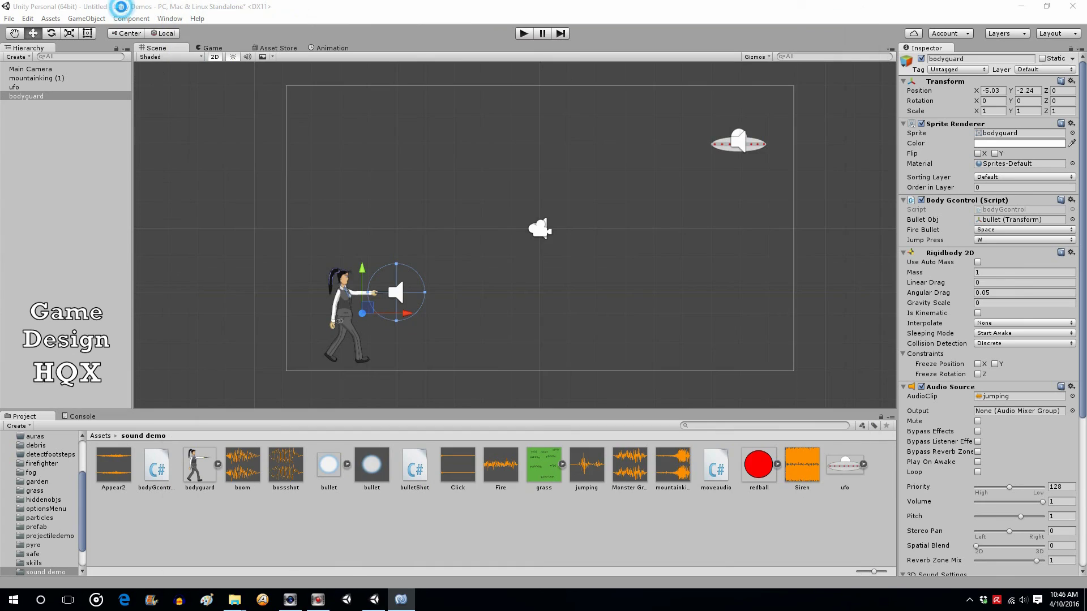
pyautogui.click(13, 87)
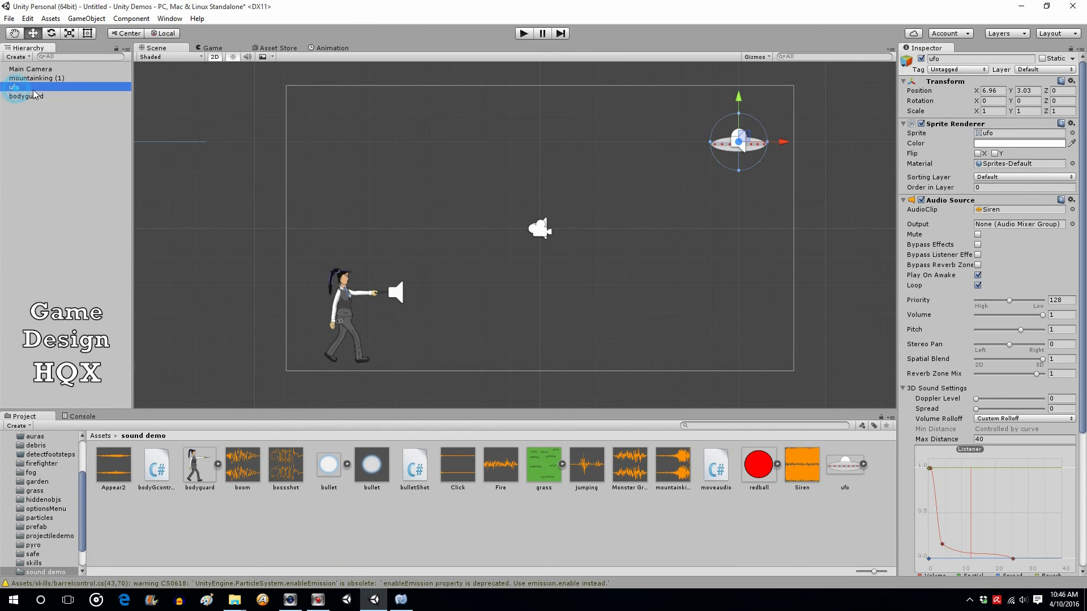
pyautogui.click(978, 275)
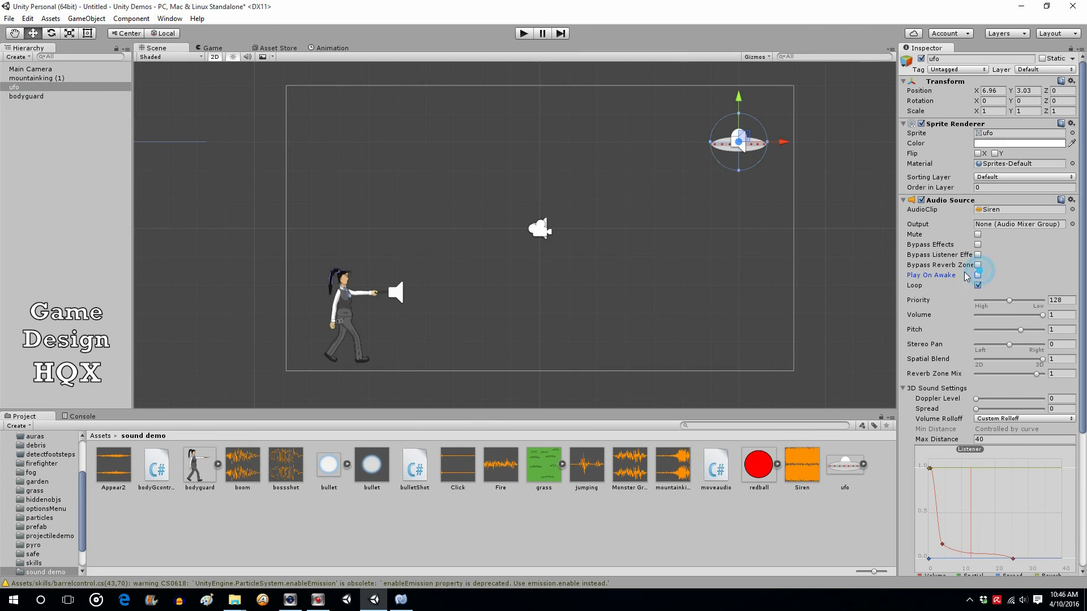
pyautogui.click(524, 34)
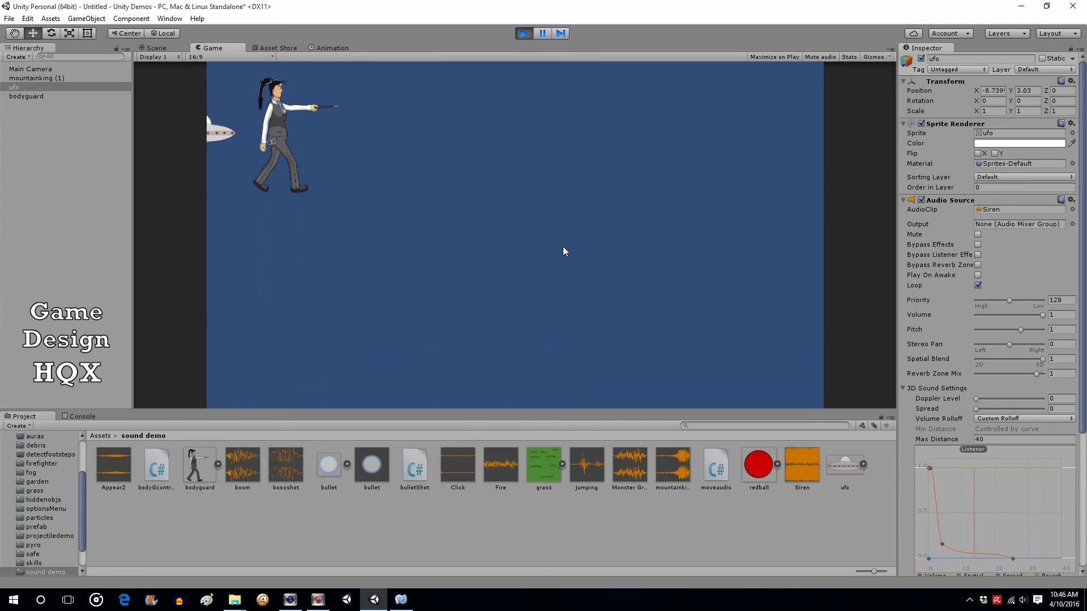
pyautogui.click(524, 33)
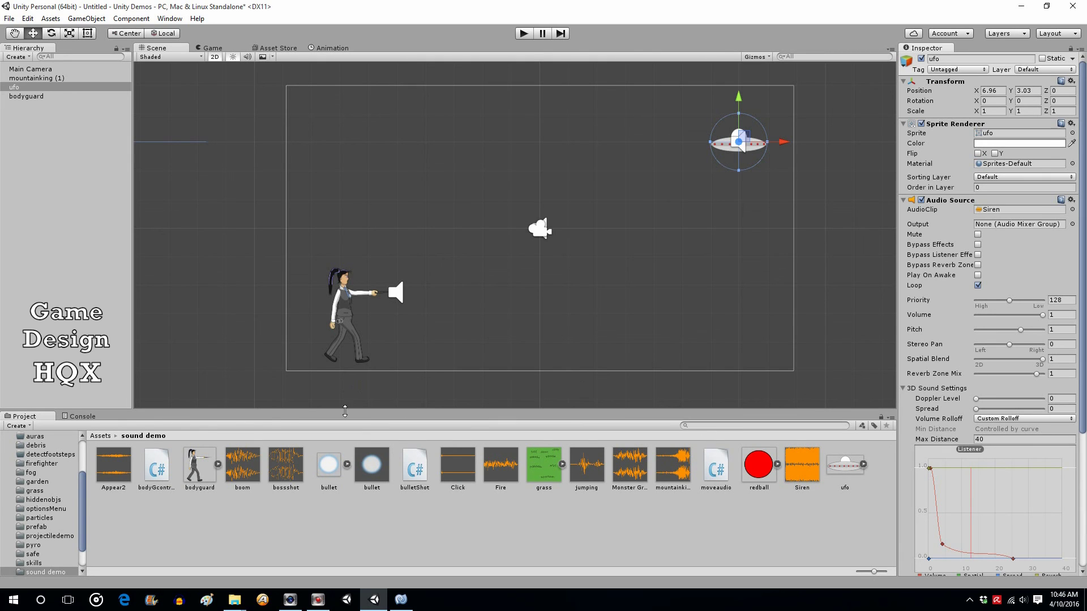
# - Select the bodyguard and open its Rigidbody 2D Gravity Scale for editing
pyautogui.click(26, 96)
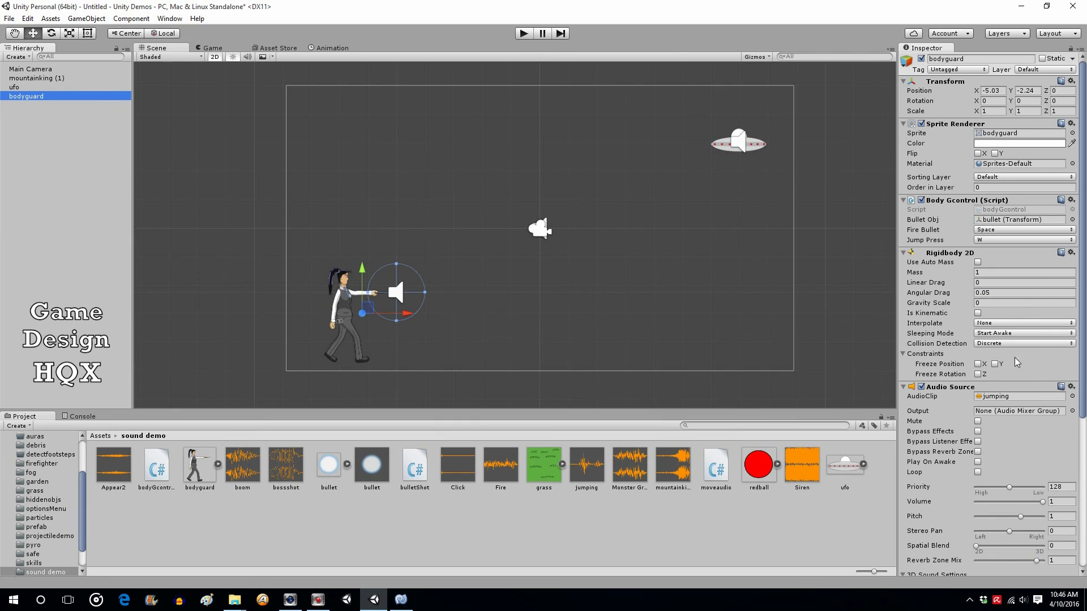
pyautogui.click(988, 303)
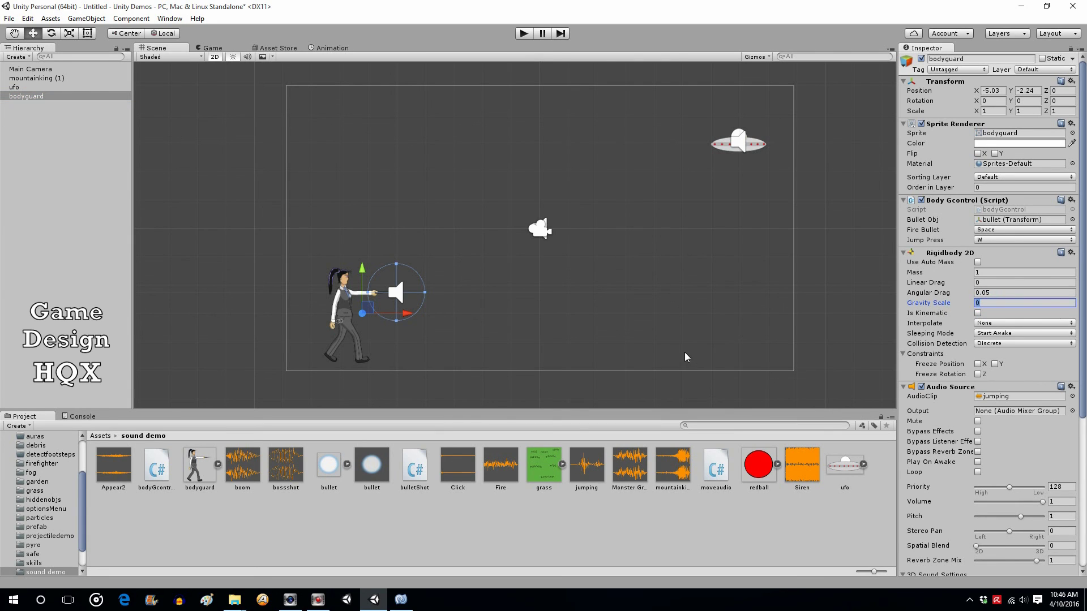